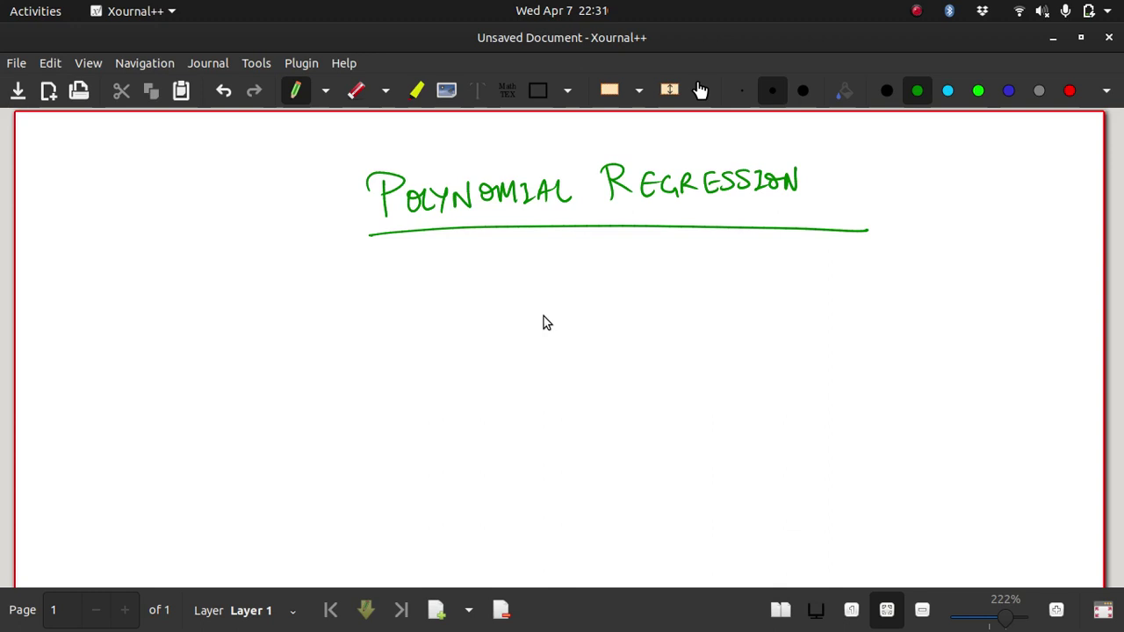
Switch to Firefox and search for 'polynomial regression dataset'
key(alt+Tab)
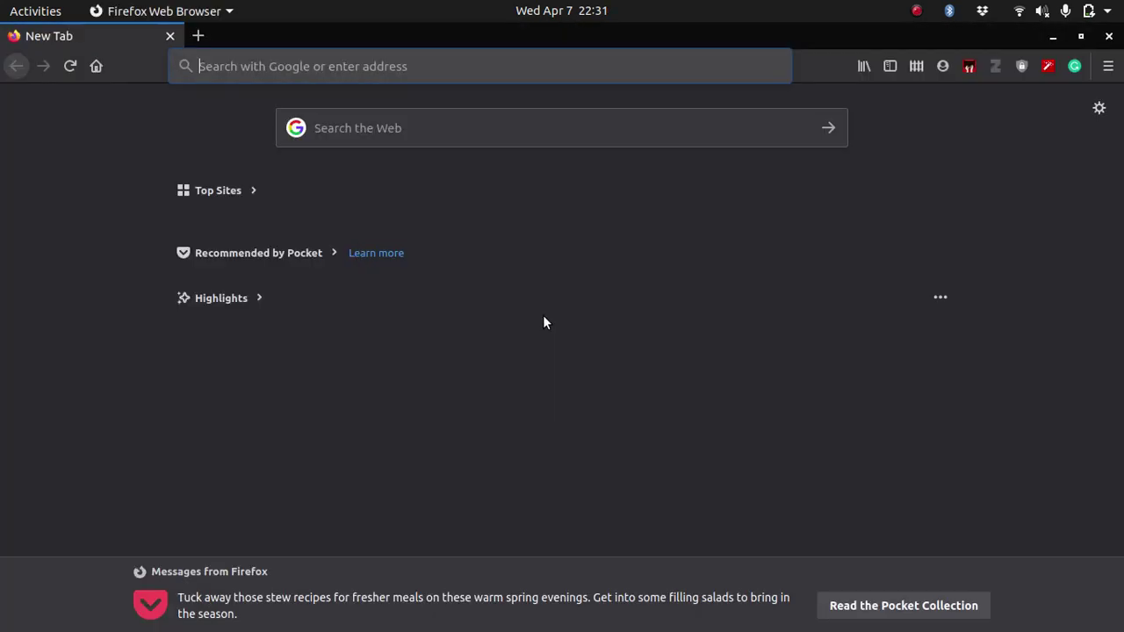
key(alt+Tab)
key(alt+Tab)
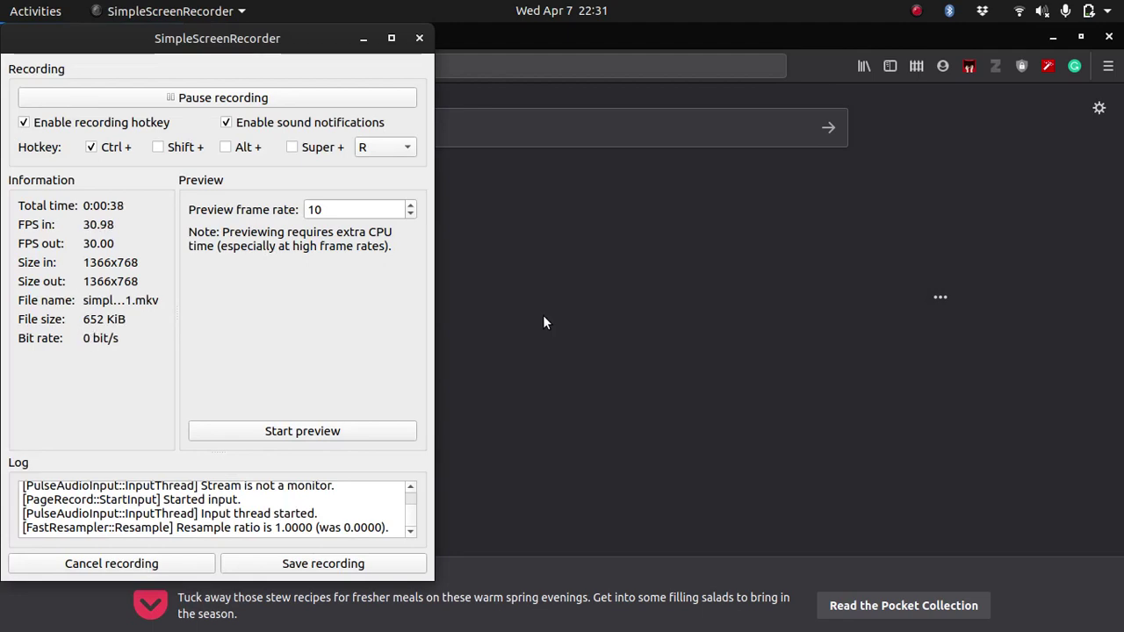
key(alt+Tab)
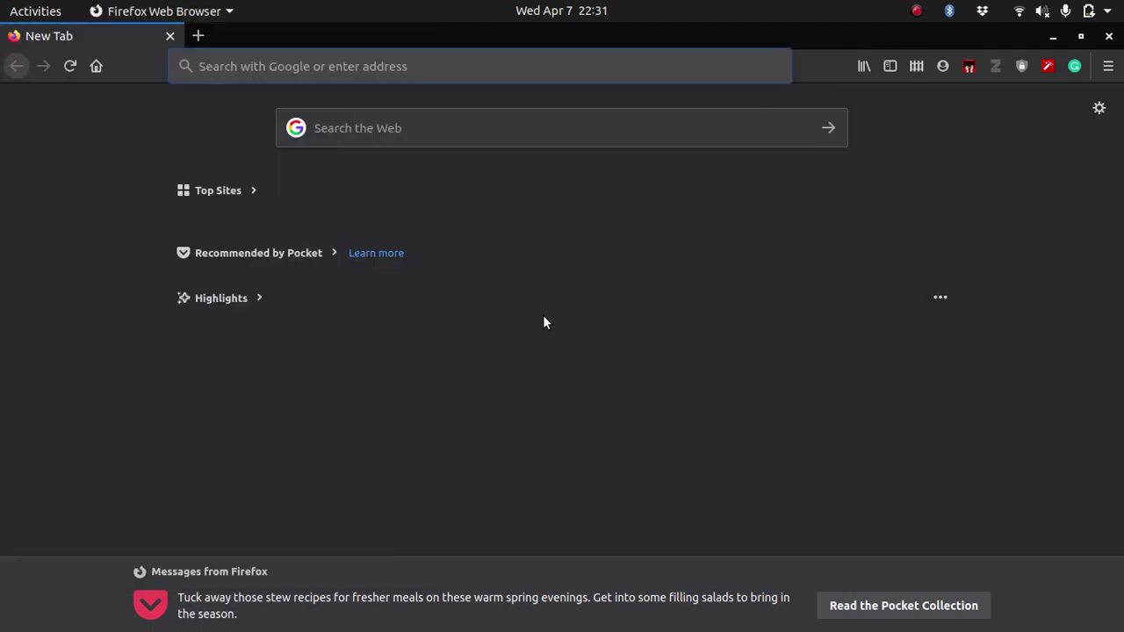
text(p)
key(BackSpace)
text(po)
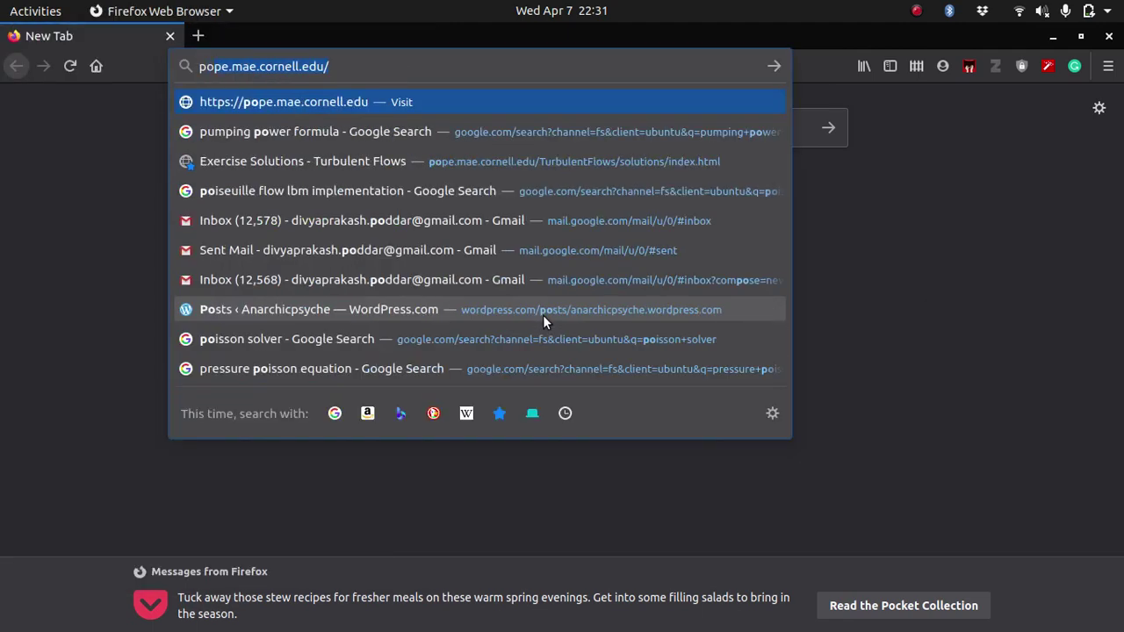
text(lynoi)
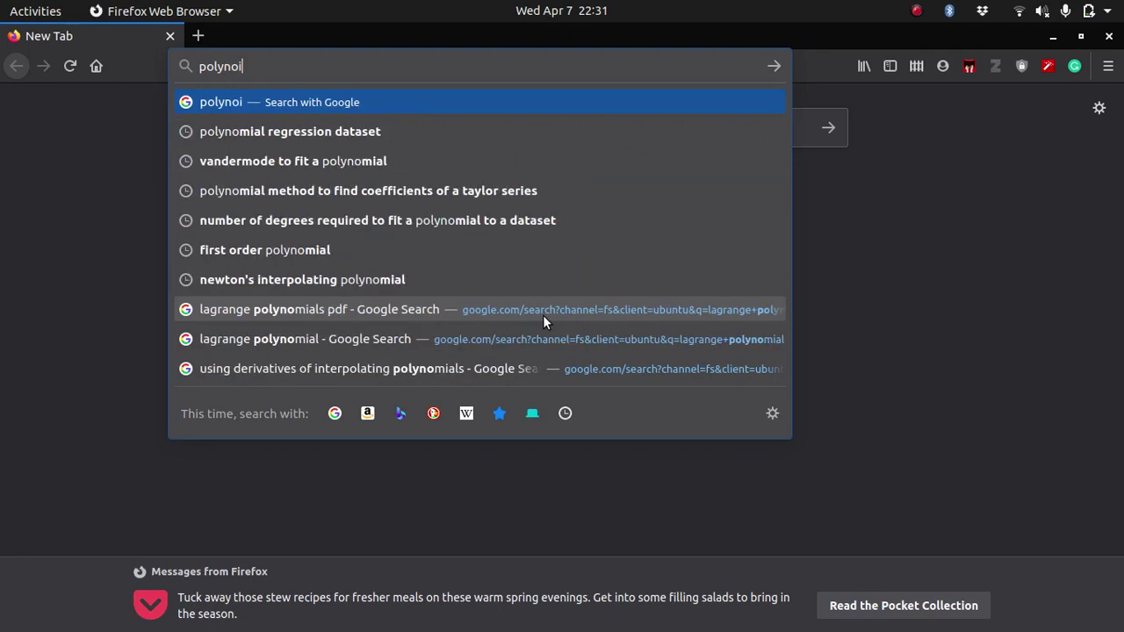
key(BackSpace)
text(mial)
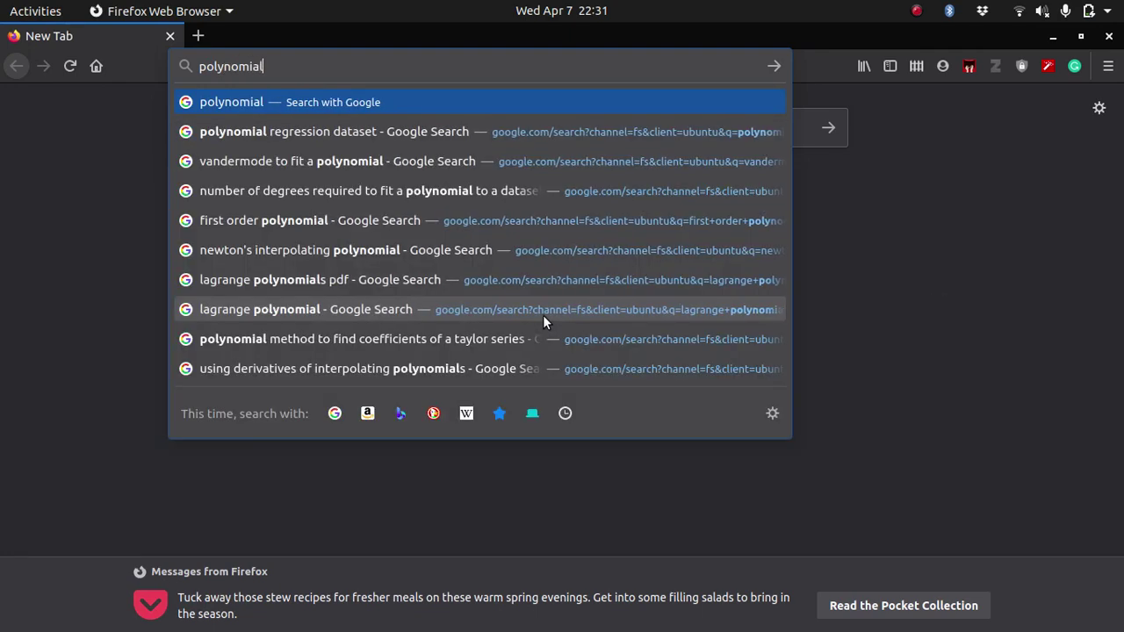
text( regression dataset)
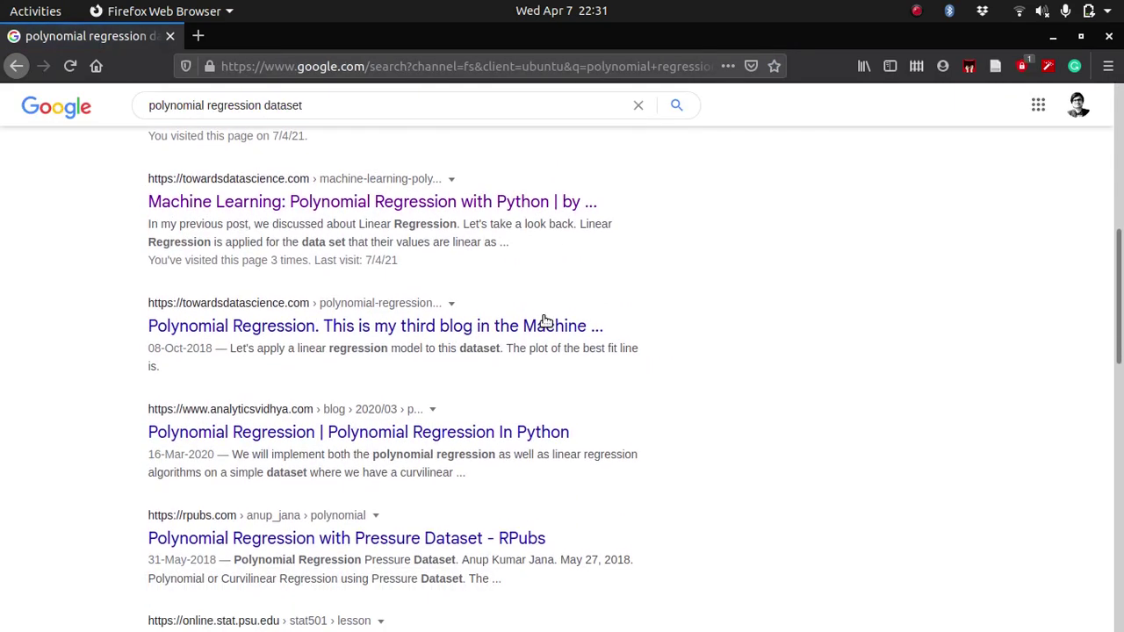
Open the 'Machine Learning: Polynomial Regression with Python' article and scroll to its source links
click(479, 202)
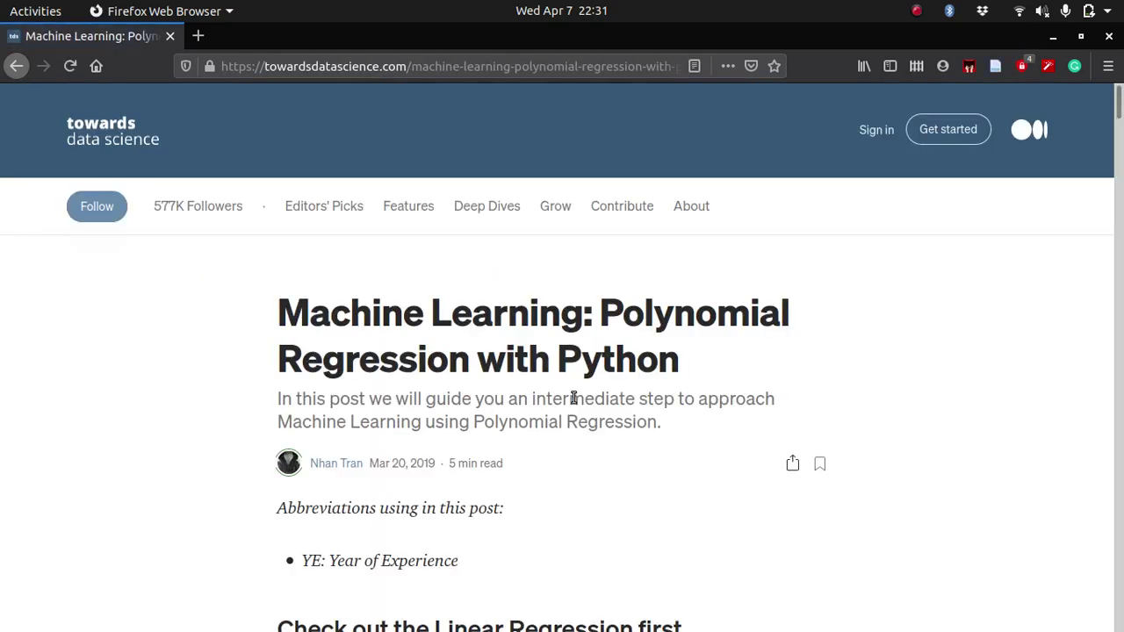
scroll(572, 404, down, 6)
scroll(572, 404, down, 8)
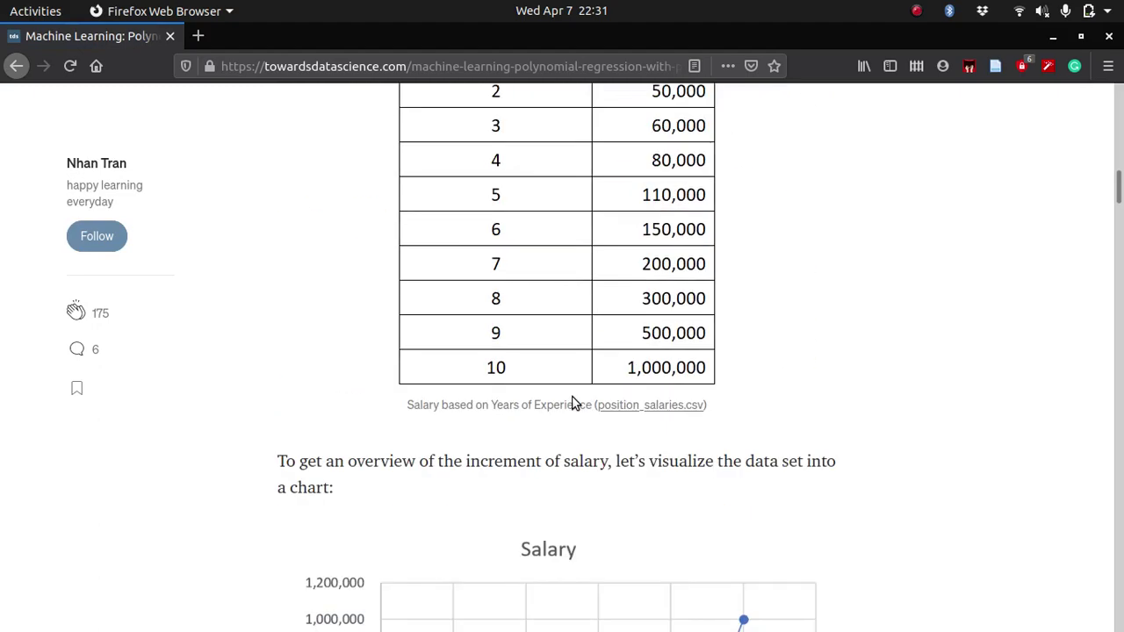
scroll(572, 404, up, 3)
scroll(572, 404, up, 1)
scroll(571, 404, down, 10)
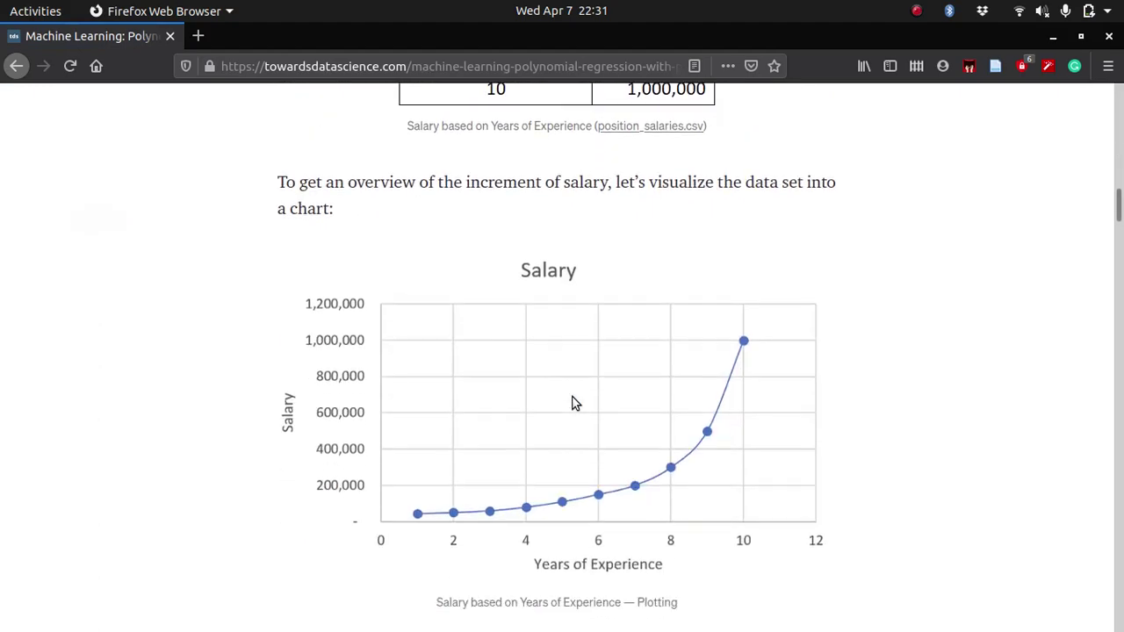
scroll(572, 403, down, 15)
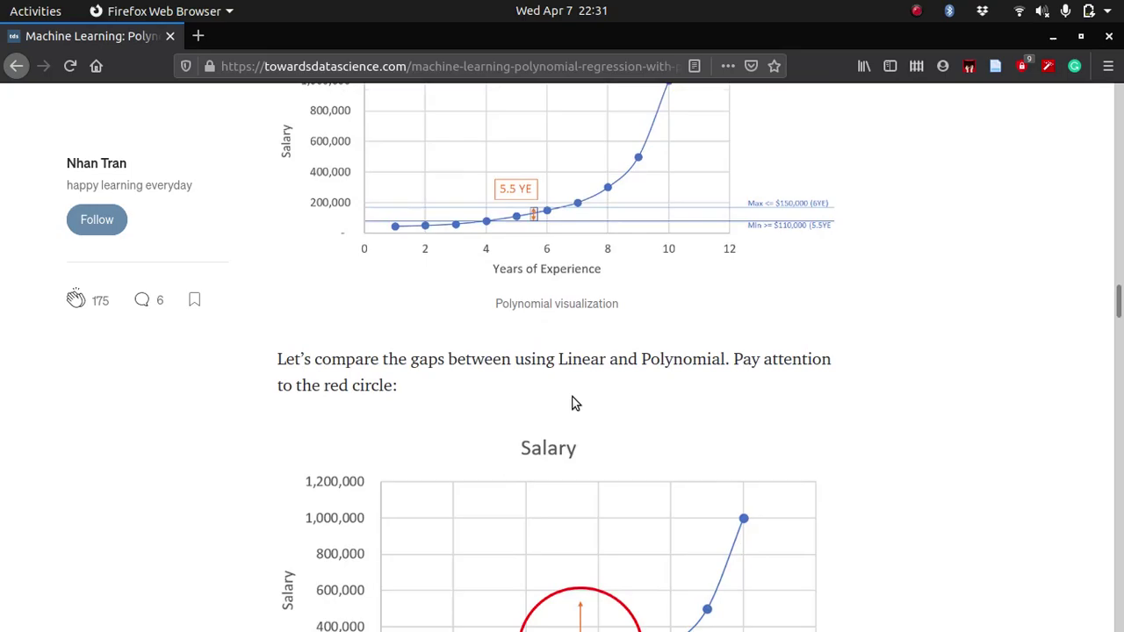
scroll(572, 403, down, 20)
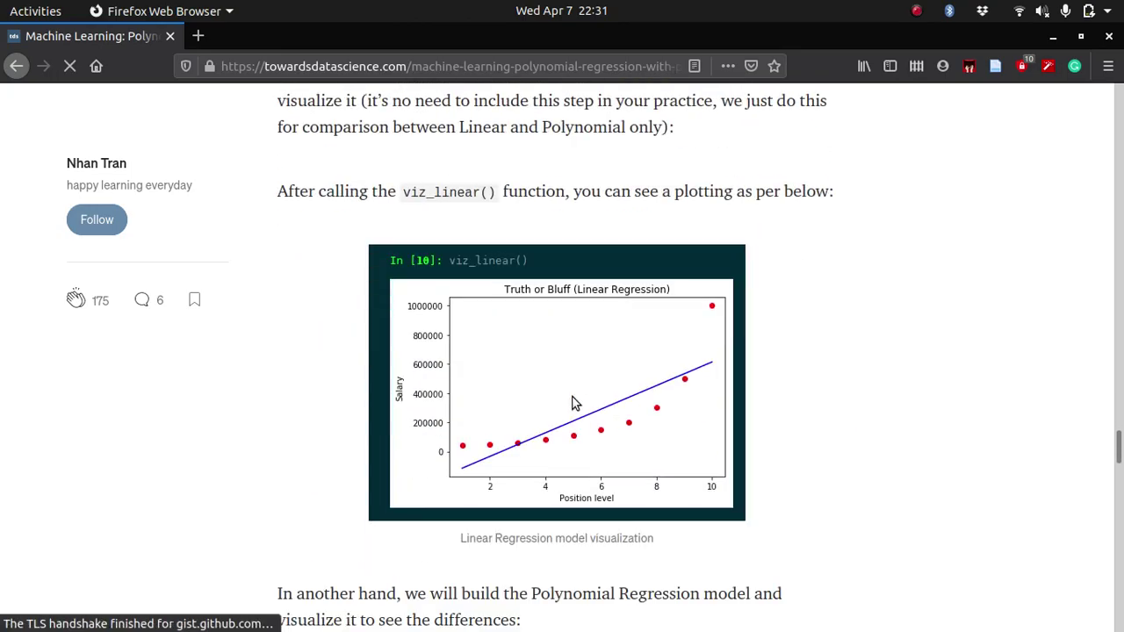
scroll(572, 404, up, 2)
scroll(572, 404, down, 20)
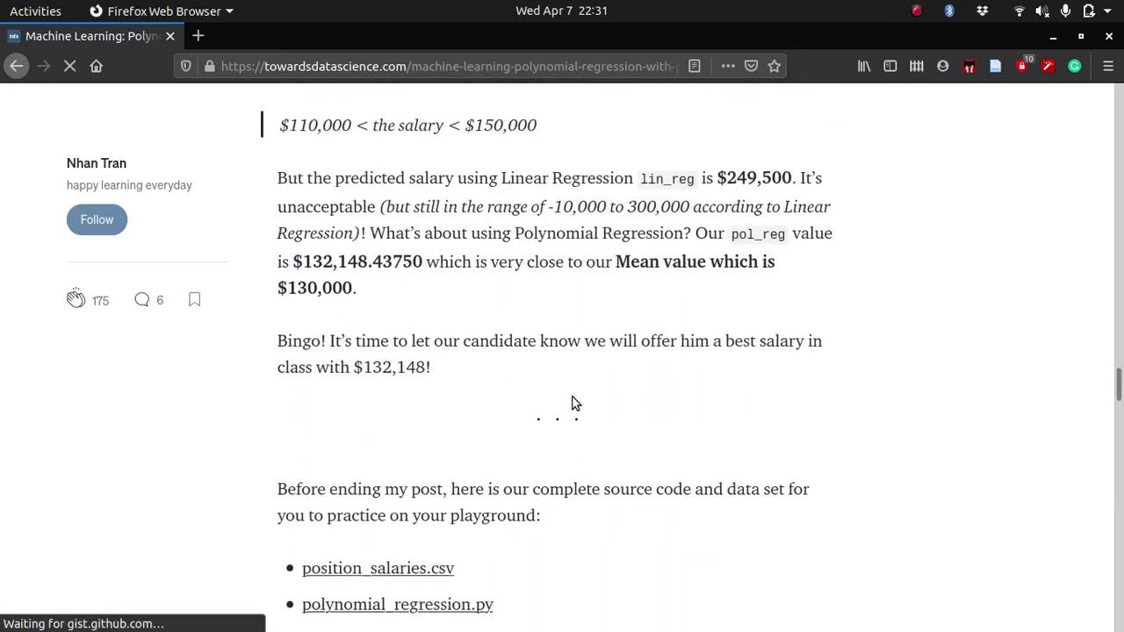
scroll(572, 403, up, 10)
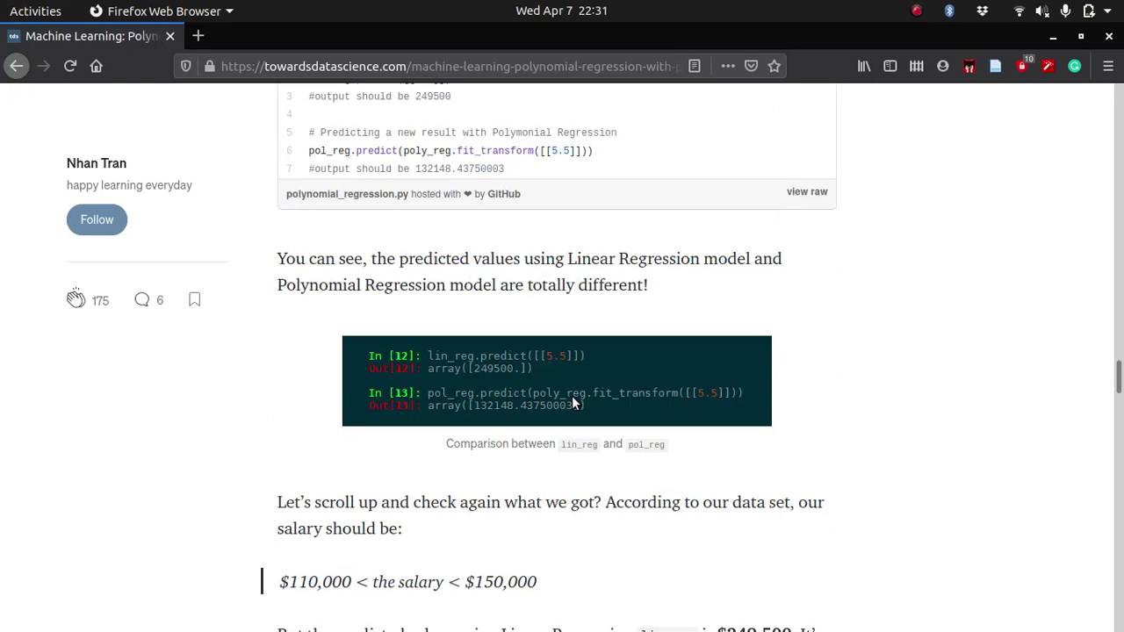
scroll(529, 472, up, 6)
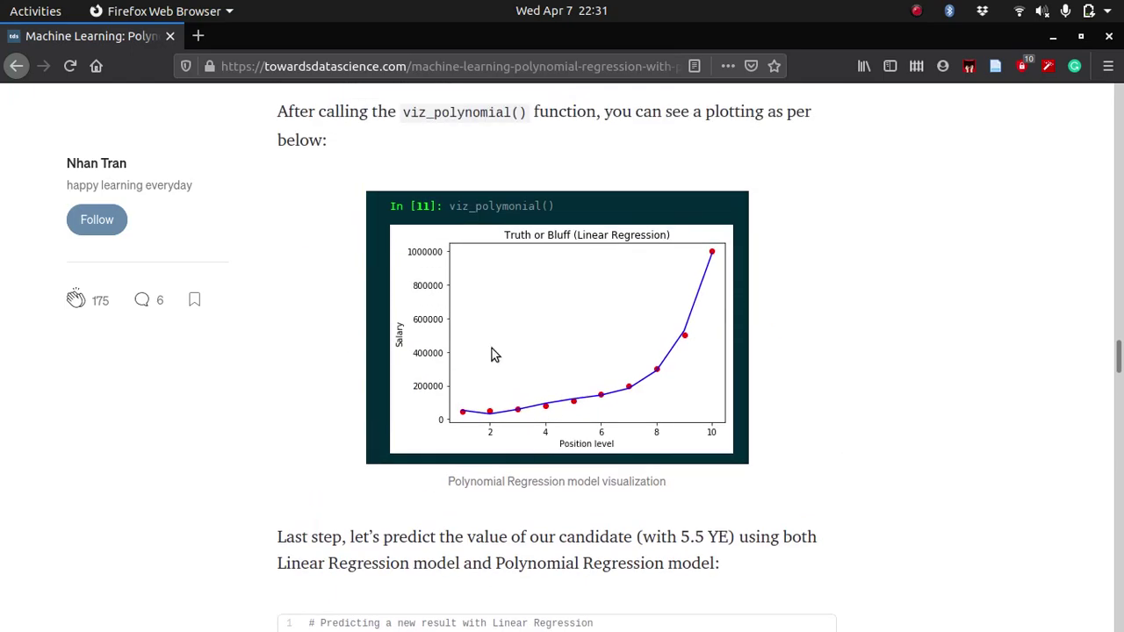
scroll(602, 487, down, 6)
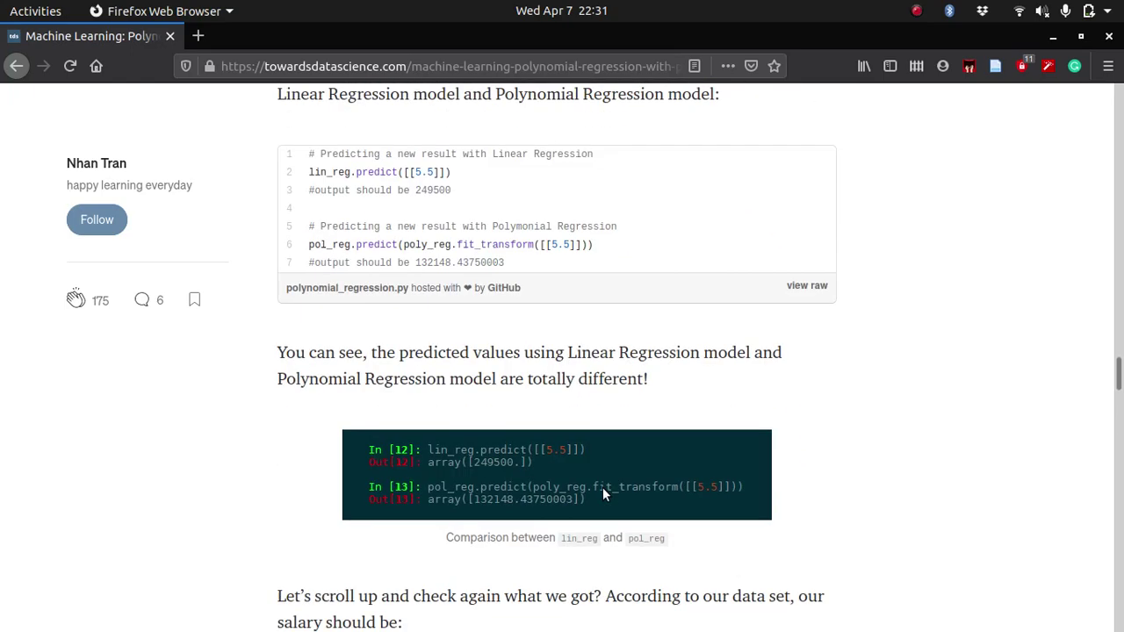
scroll(602, 492, down, 10)
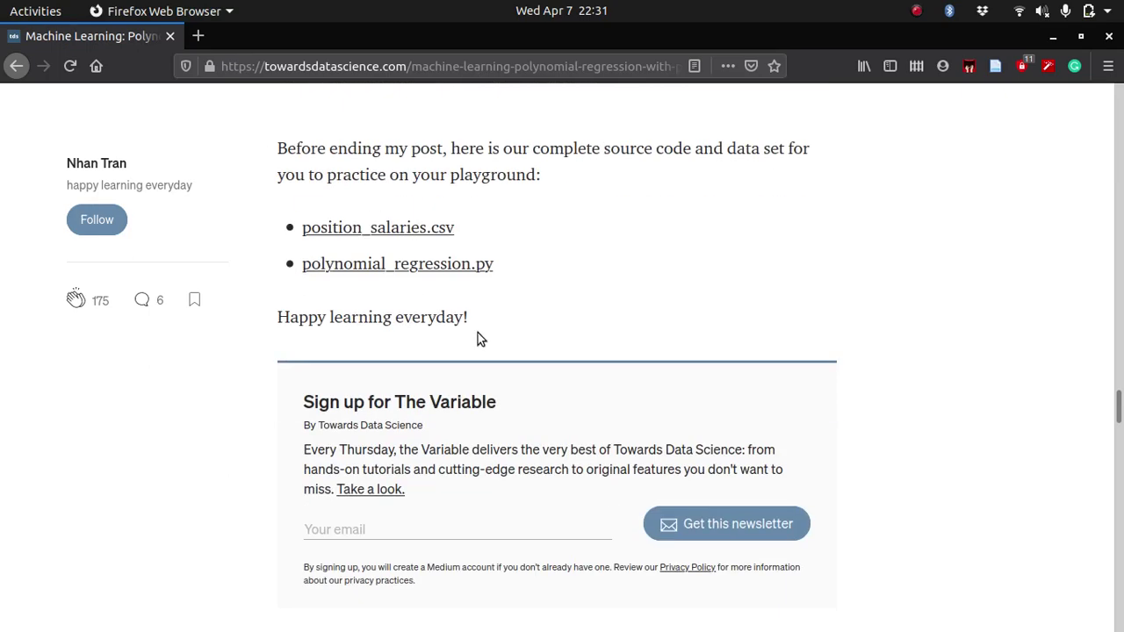
Download position_salaries.csv, saving it to disk
click(374, 232)
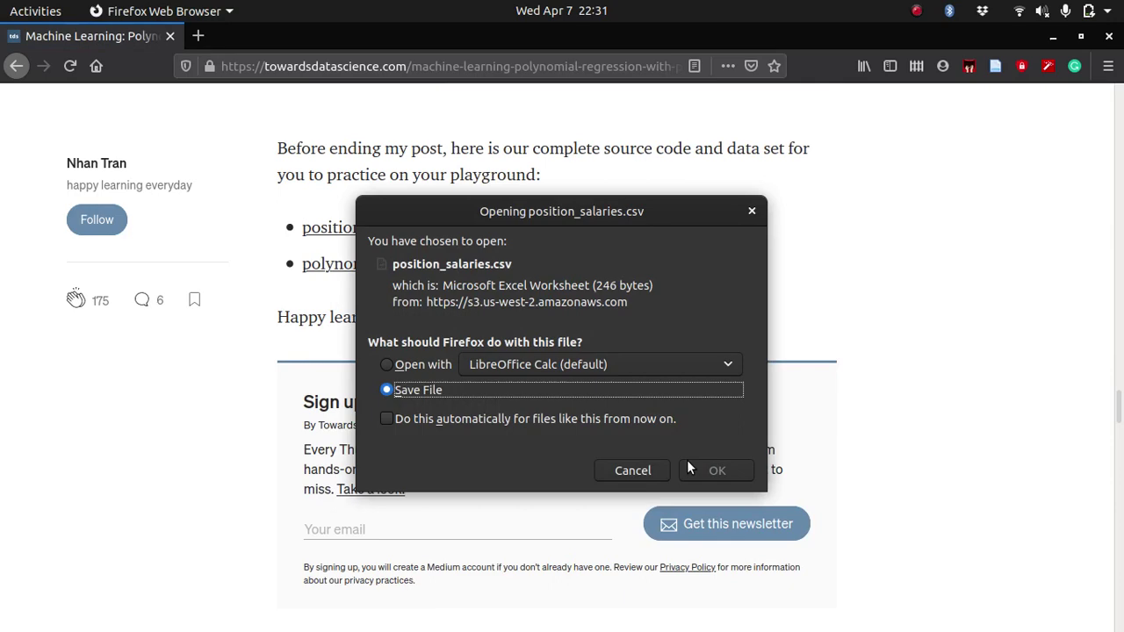
click(707, 470)
click(843, 64)
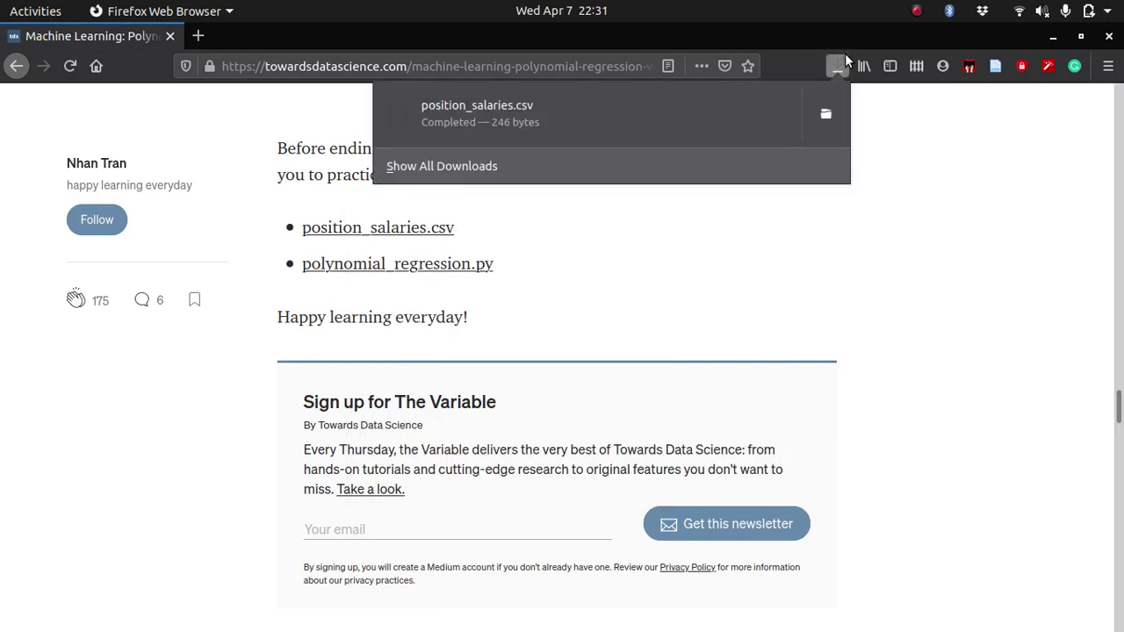
Show the downloaded file in Downloads, open a terminal there, then close it again
click(825, 113)
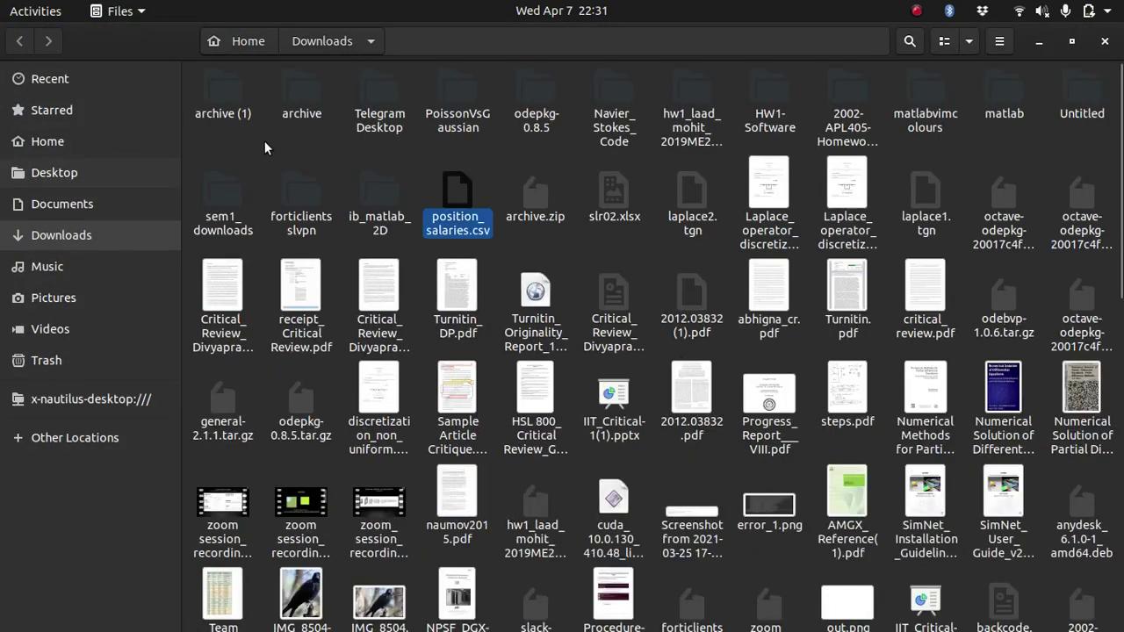
right_click(495, 169)
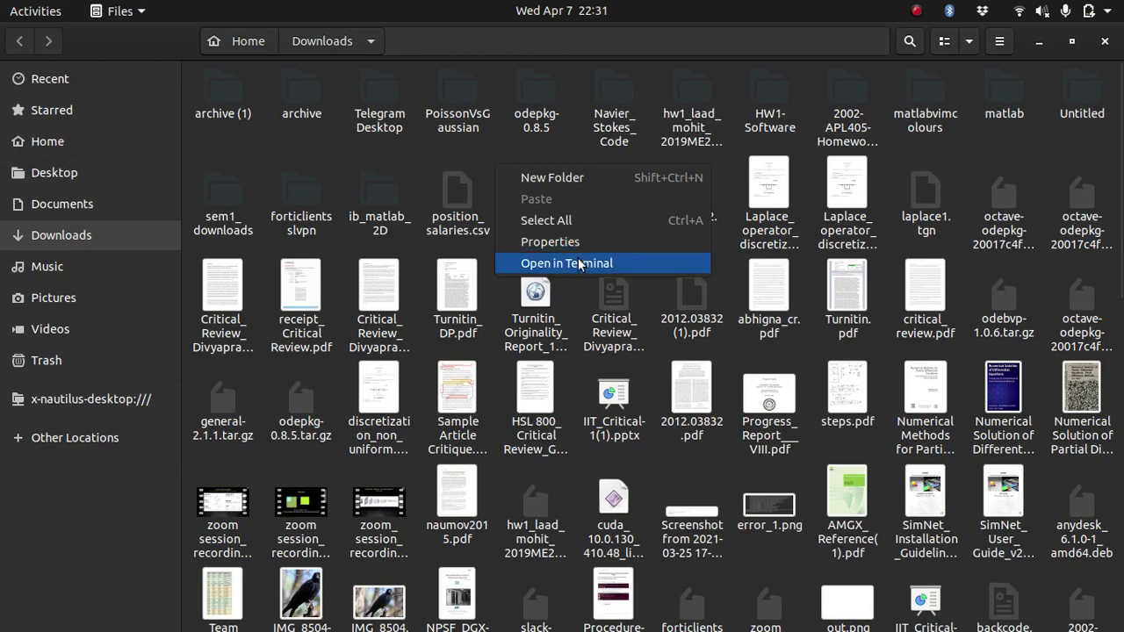
click(562, 266)
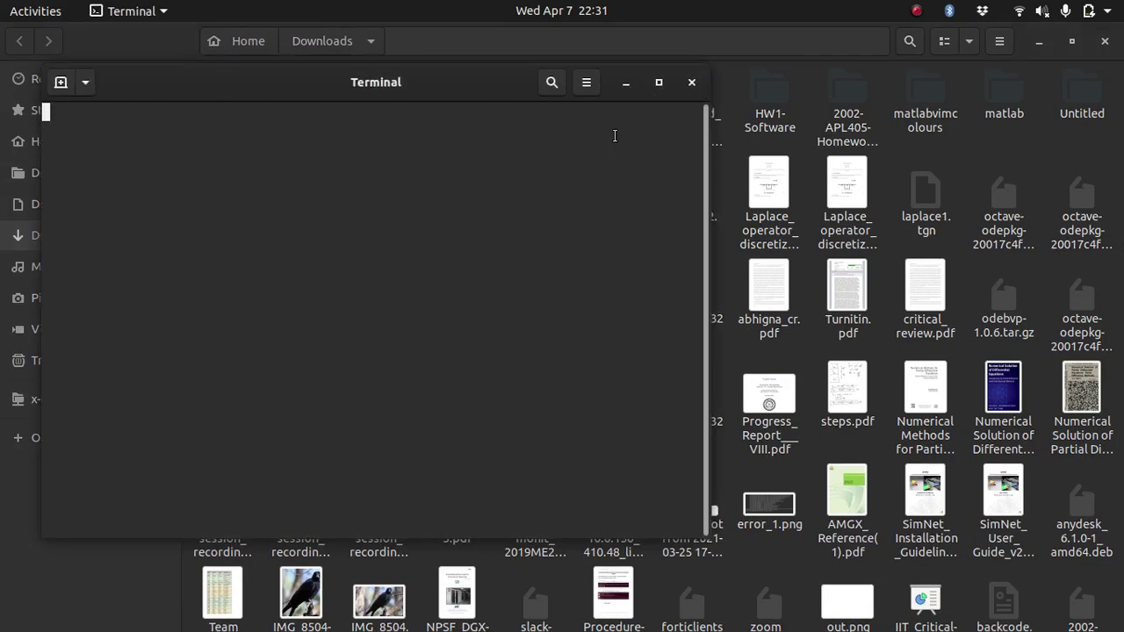
double_click(496, 98)
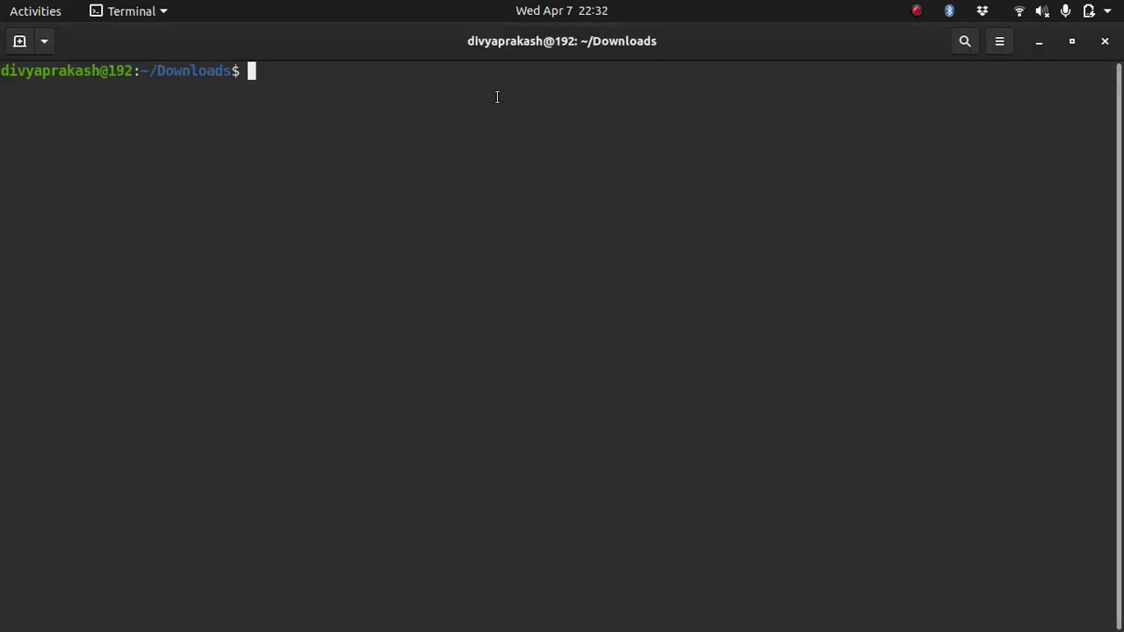
text(cd)
key(BackSpace)
key(BackSpace)
key(BackSpace)
click(1105, 40)
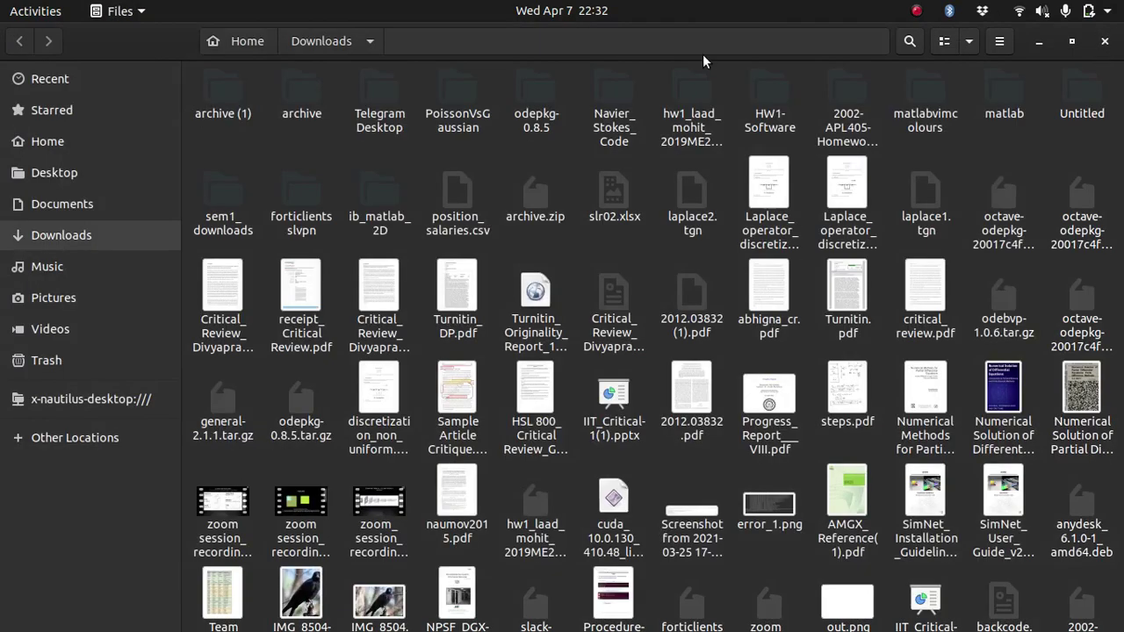
Open a terminal from the Home folder in Files
click(37, 142)
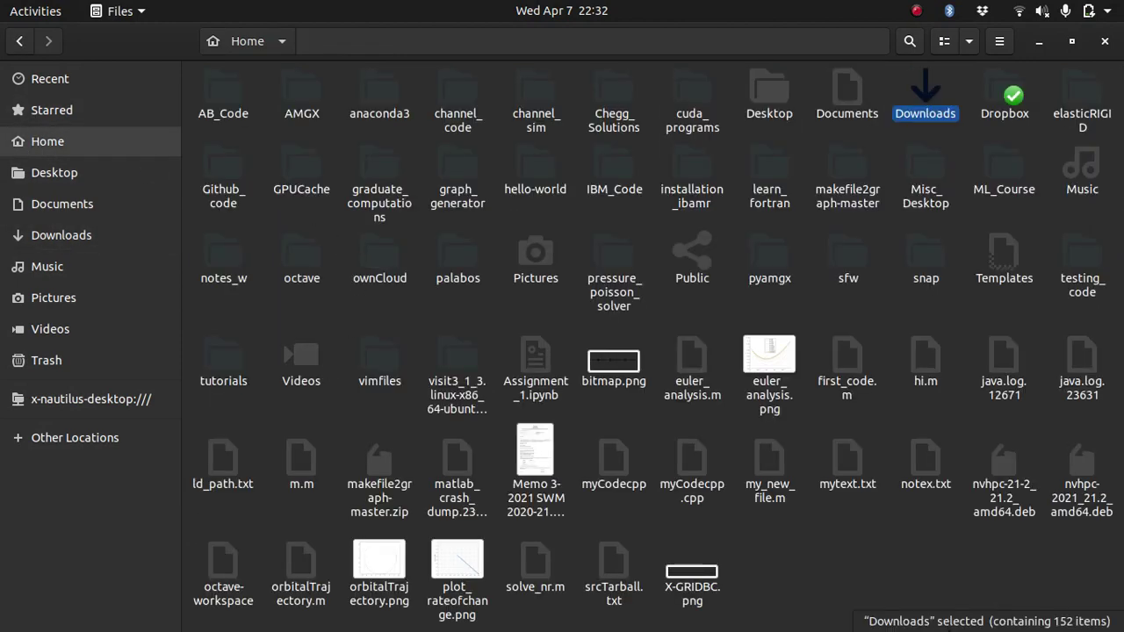
right_click(859, 553)
click(921, 520)
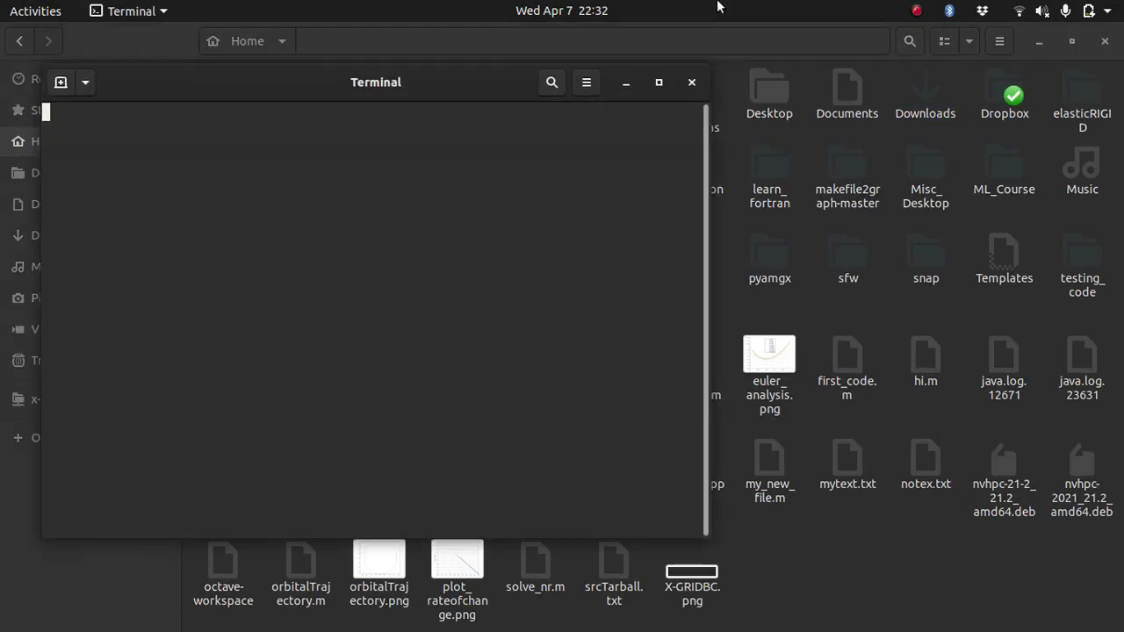
Maximize the terminal and cd into the graduate_computations folder
click(659, 82)
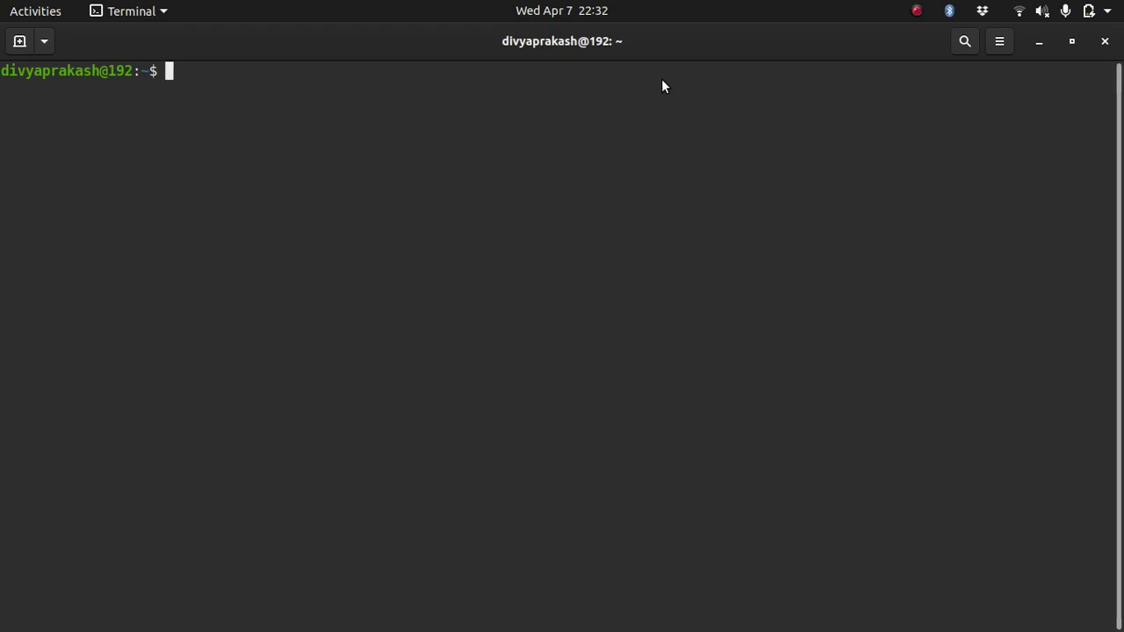
text(cd C)
key(Tab)
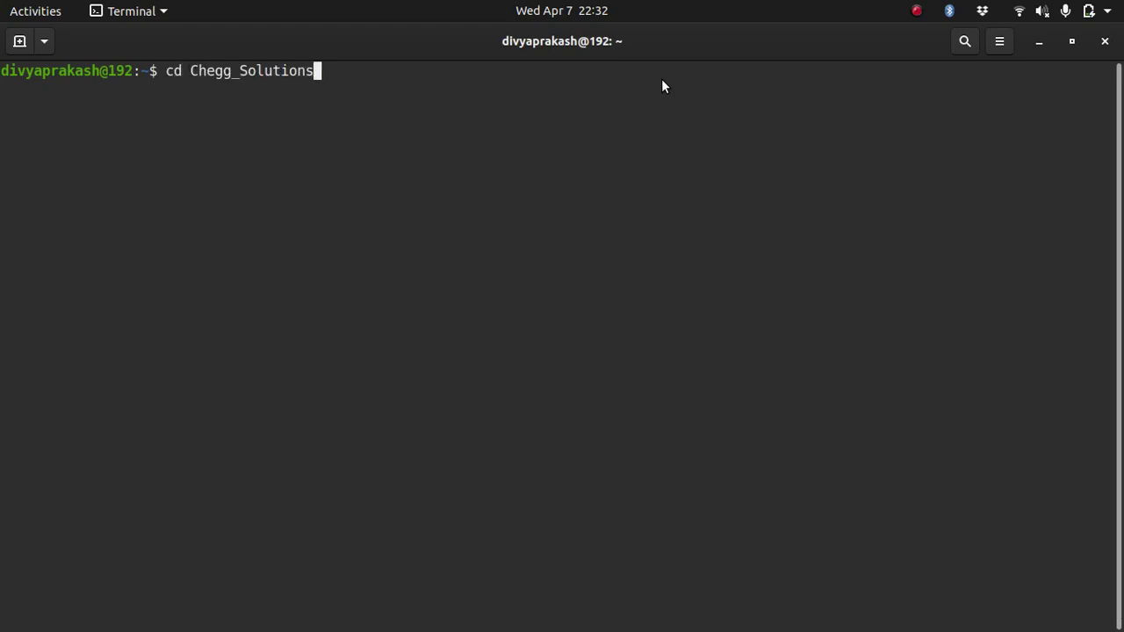
key(BackSpace)
key(BackSpace)
key(BackSpace)
key(BackSpace)
key(BackSpace)
key(BackSpace)
key(BackSpace)
key(BackSpace)
key(BackSpace)
key(BackSpace)
key(BackSpace)
key(BackSpace)
key(BackSpace)
key(BackSpace)
key(BackSpace)
key(BackSpace)
key(BackSpace)
key(BackSpace)
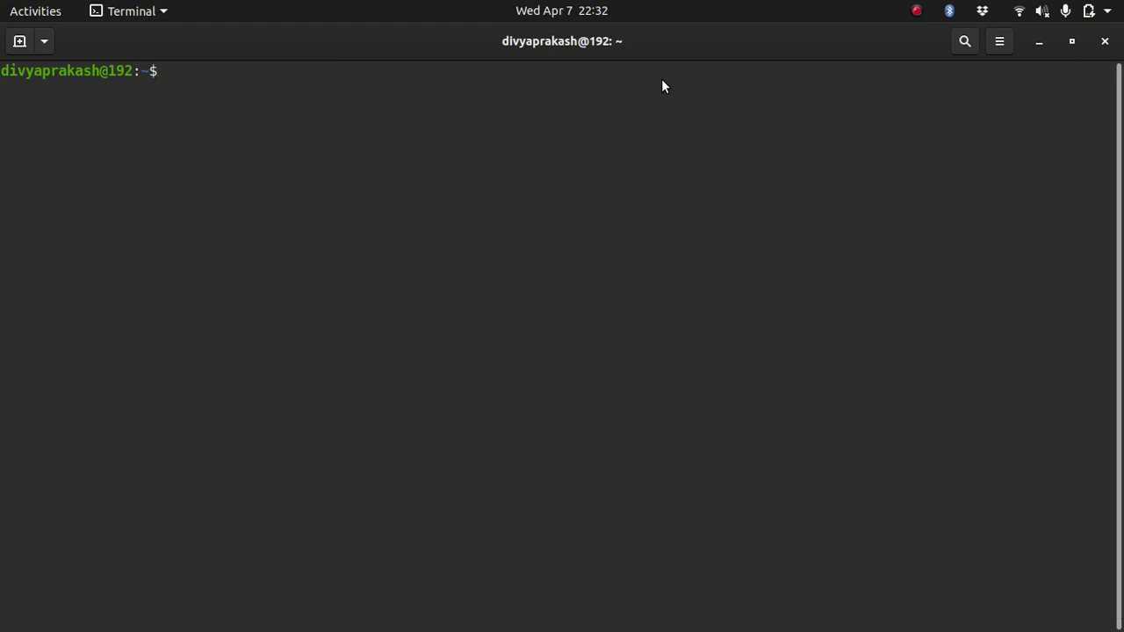
text(cd)
text(Gr)
key(BackSpace)
key(BackSpace)
text(grad)
key(Tab)
key(Return)
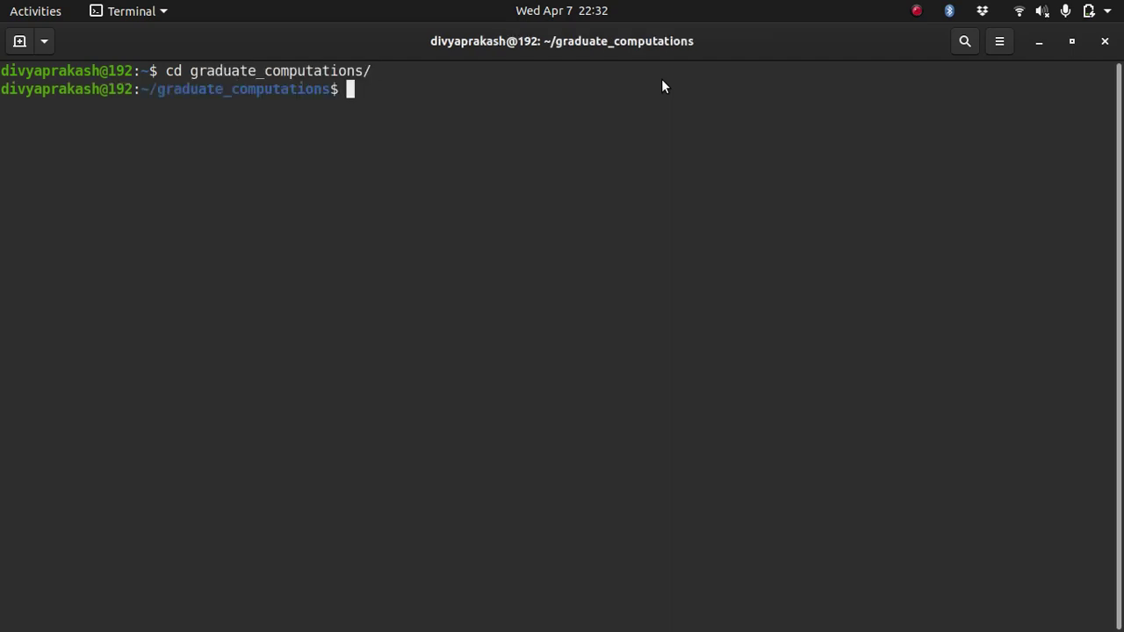
List the folder's files, clear the screen, and begin typing vim polyReg.m
text(ls)
key(Return)
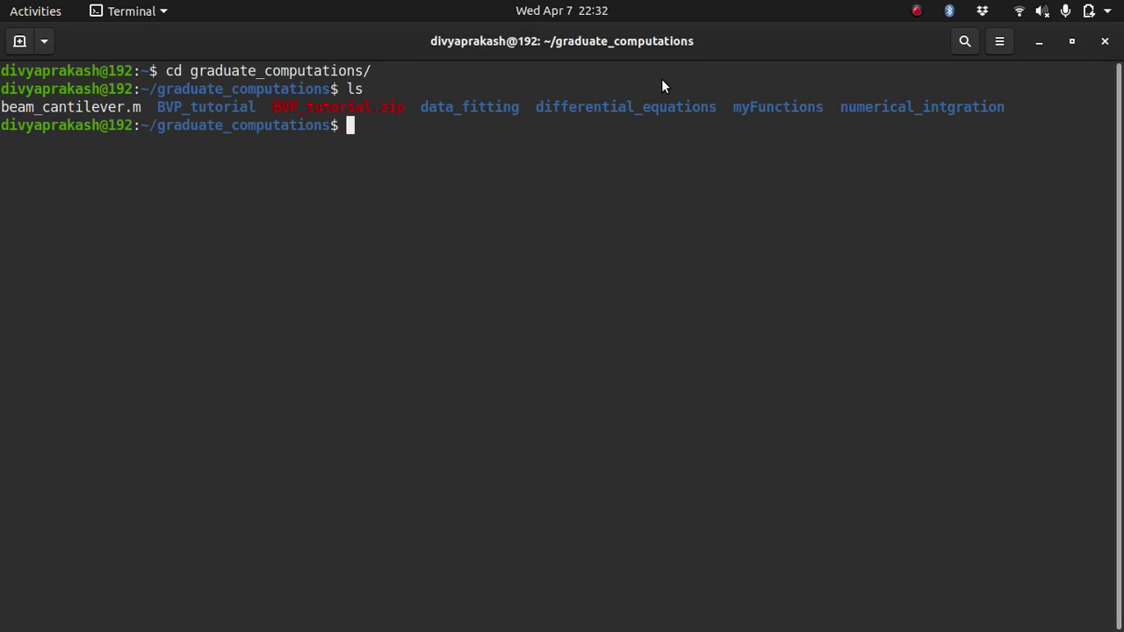
key(ctrl+l)
text(oc)
key(BackSpace)
key(BackSpace)
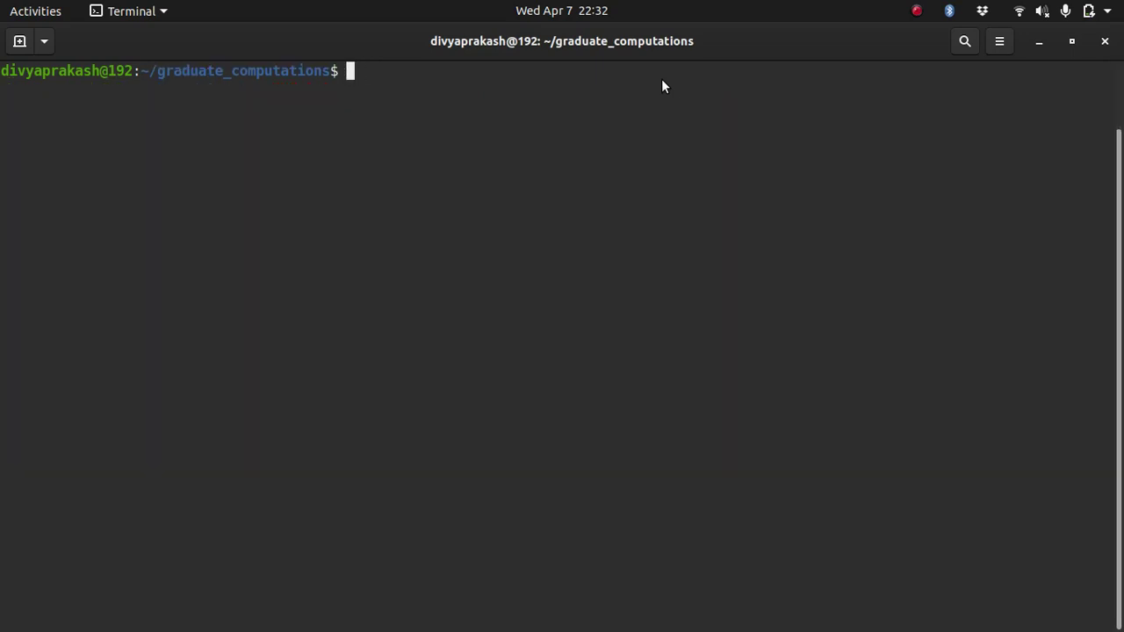
text(vim polyReg..)
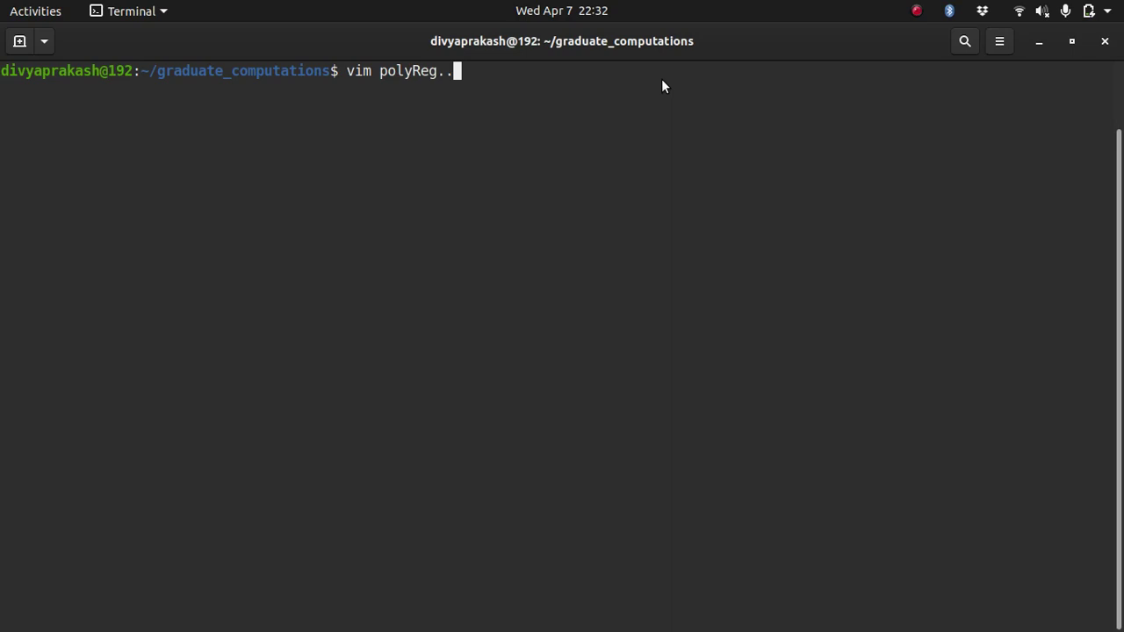
Open polyReg.m in Vim and write clear; clc; close all; on the first line
key(BackSpace)
text(m)
key(Return)
text(iclear)
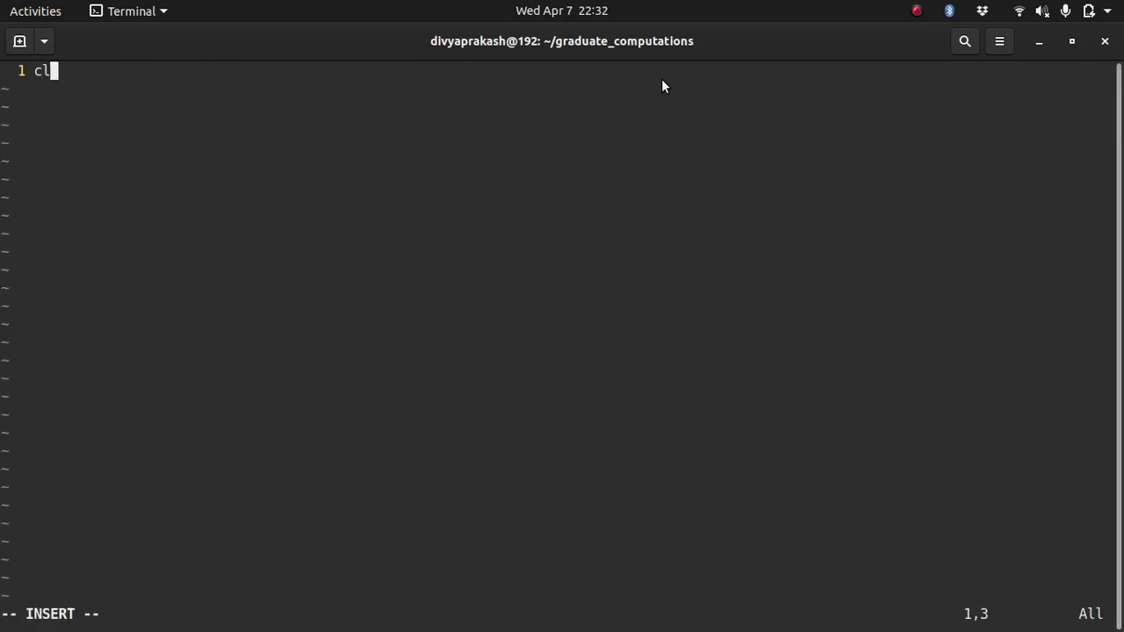
text(; clc; close all;)
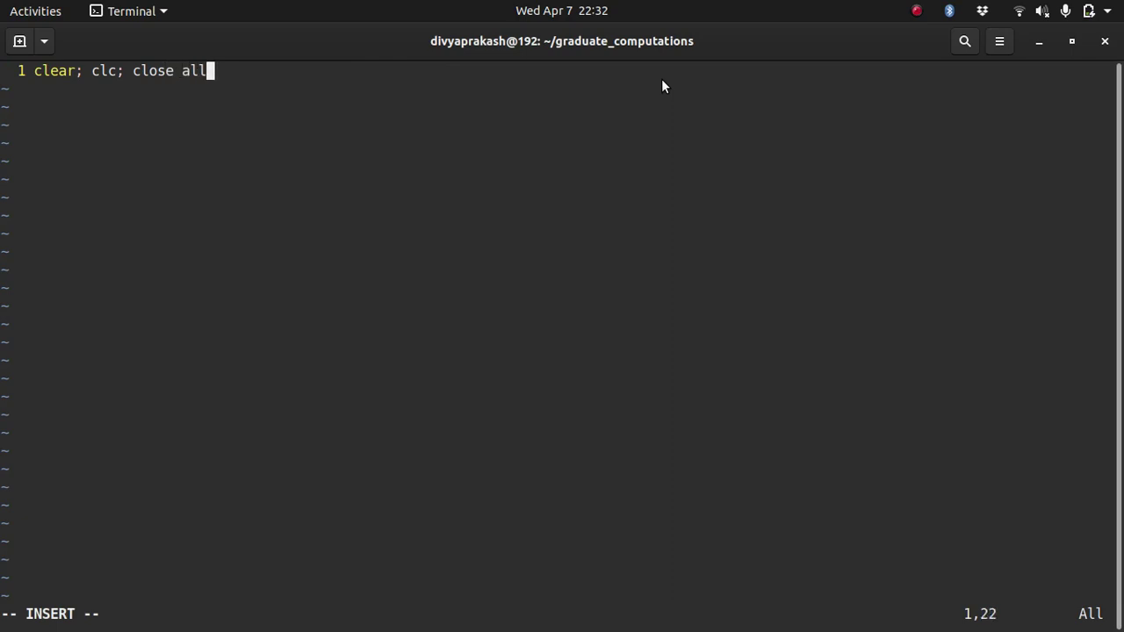
key(Return)
key(Return)
Start a data = csvread('') line and open the Downloads folder in Files
text(data = )
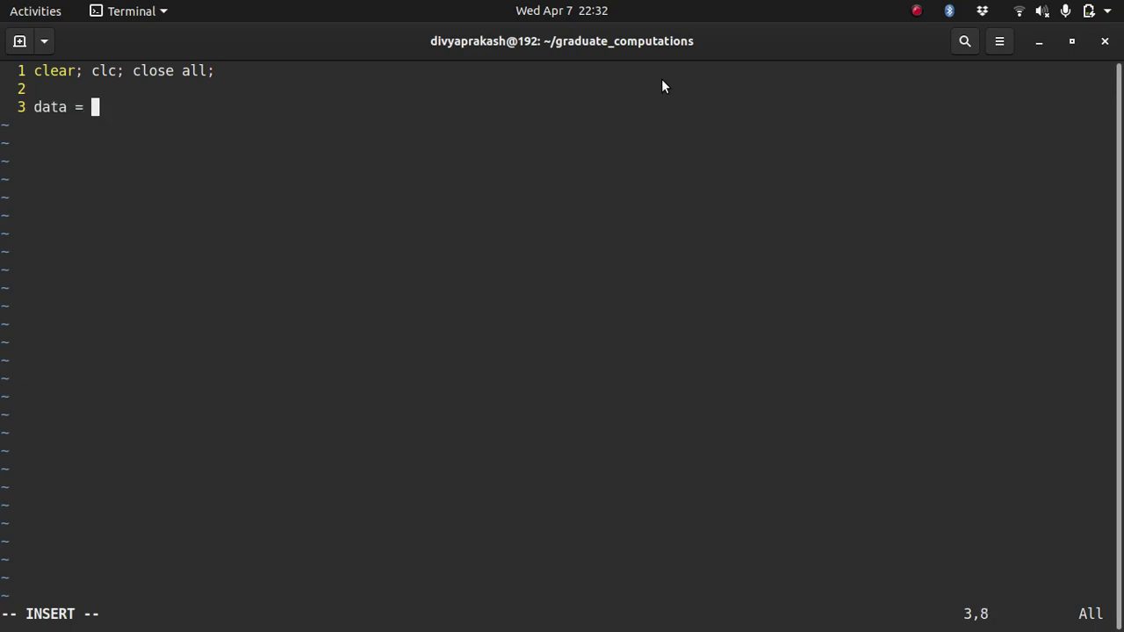
text(csvread)
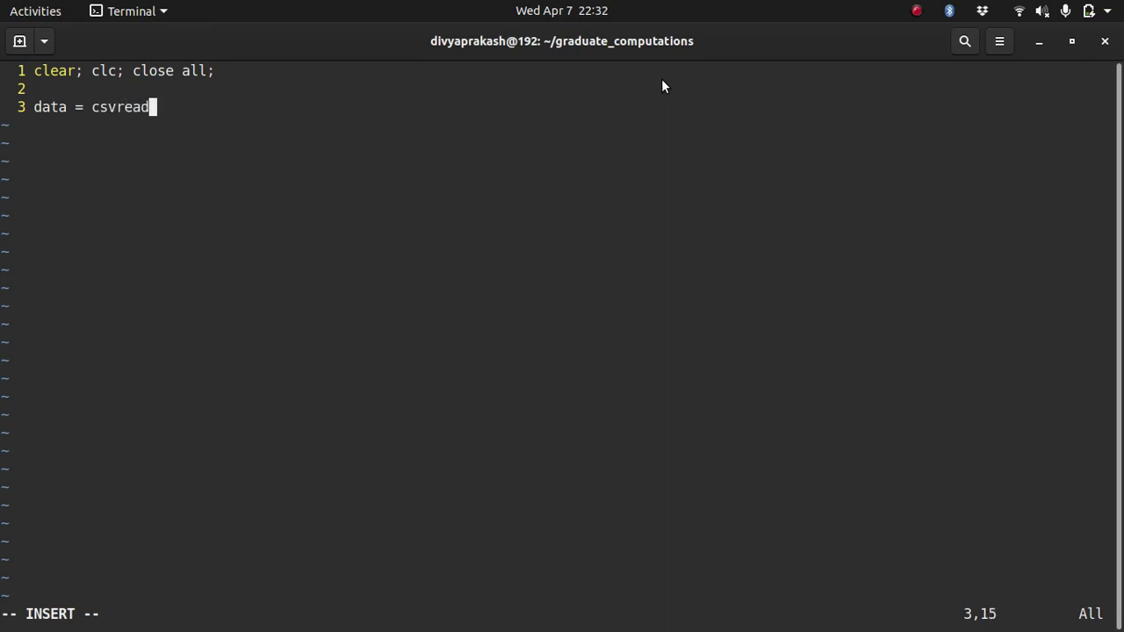
text(())
key(Left)
text('')
key(Left)
text(~)
key(alt+Tab)
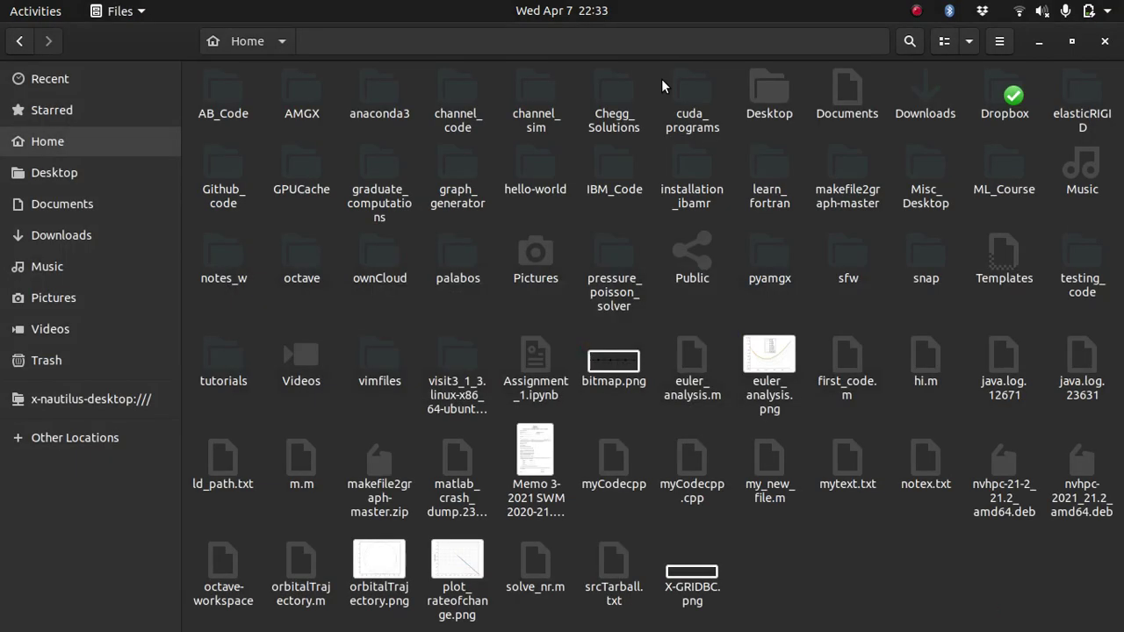
click(79, 239)
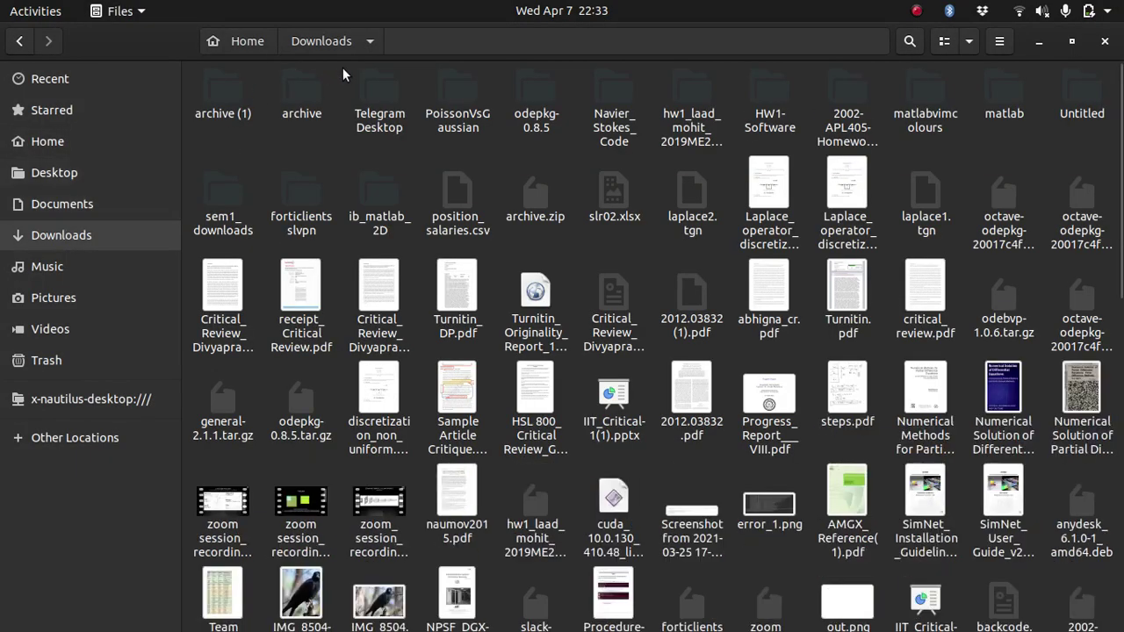
key(alt+Tab)
Complete the csvread path as '~/Downloads/position_salaries.csv'
key(BackSpace)
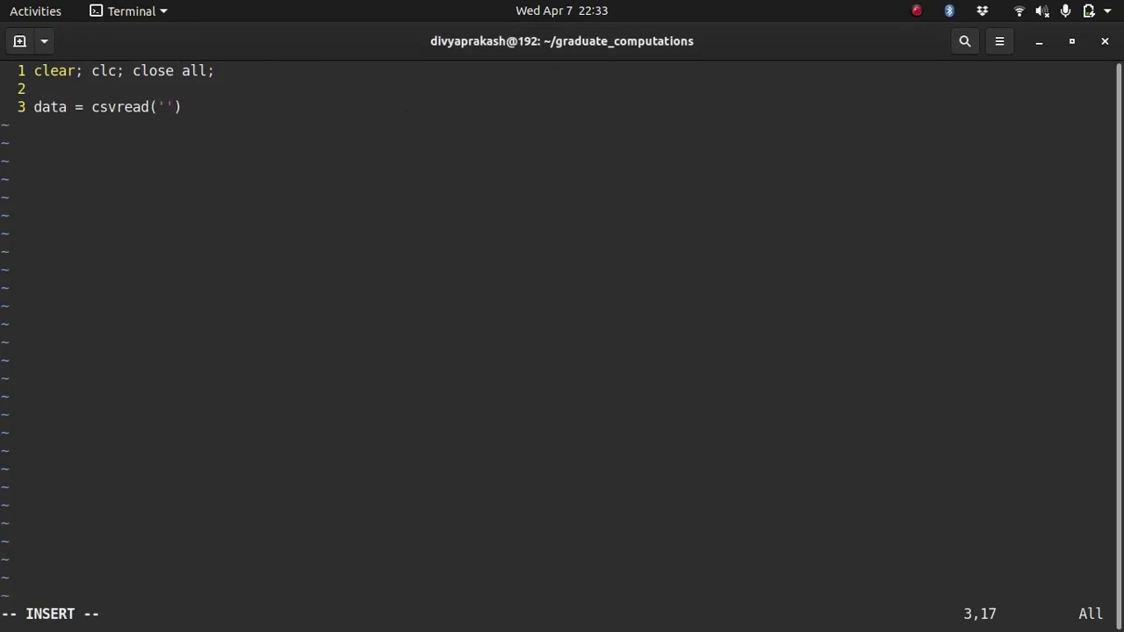
text(~/)
text(Downlo)
text(ads/)
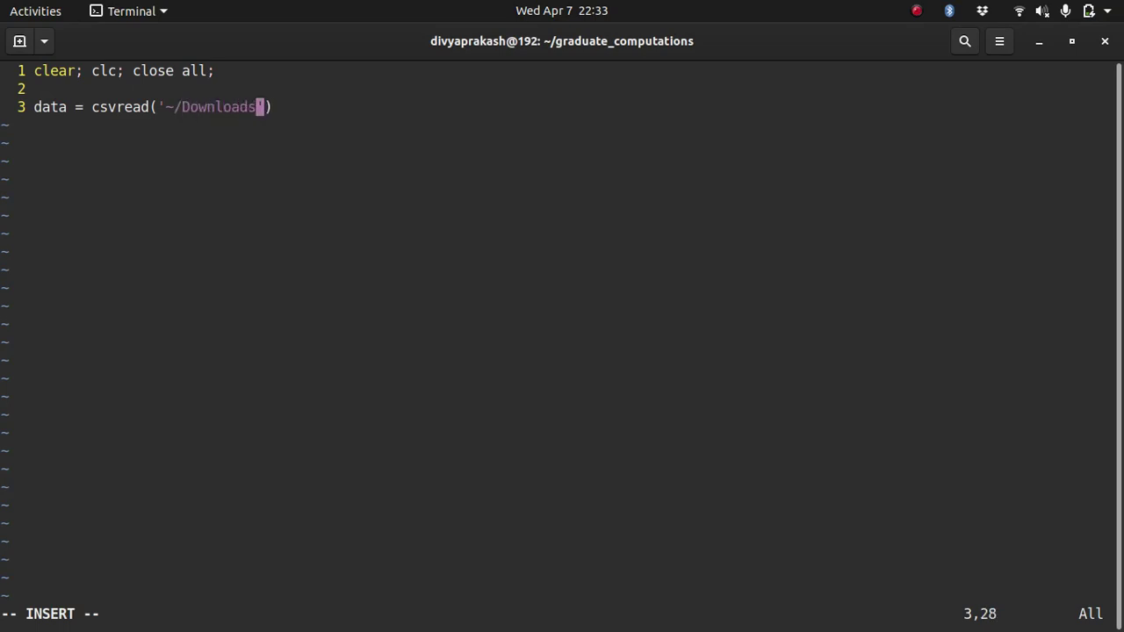
key(alt+Tab)
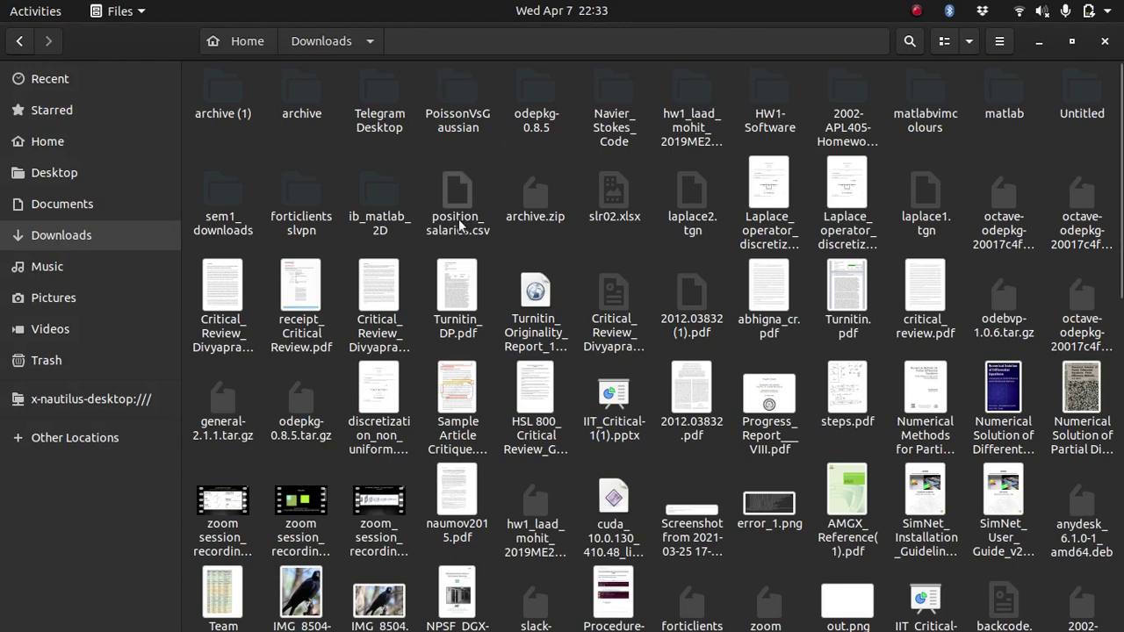
key(alt+Tab)
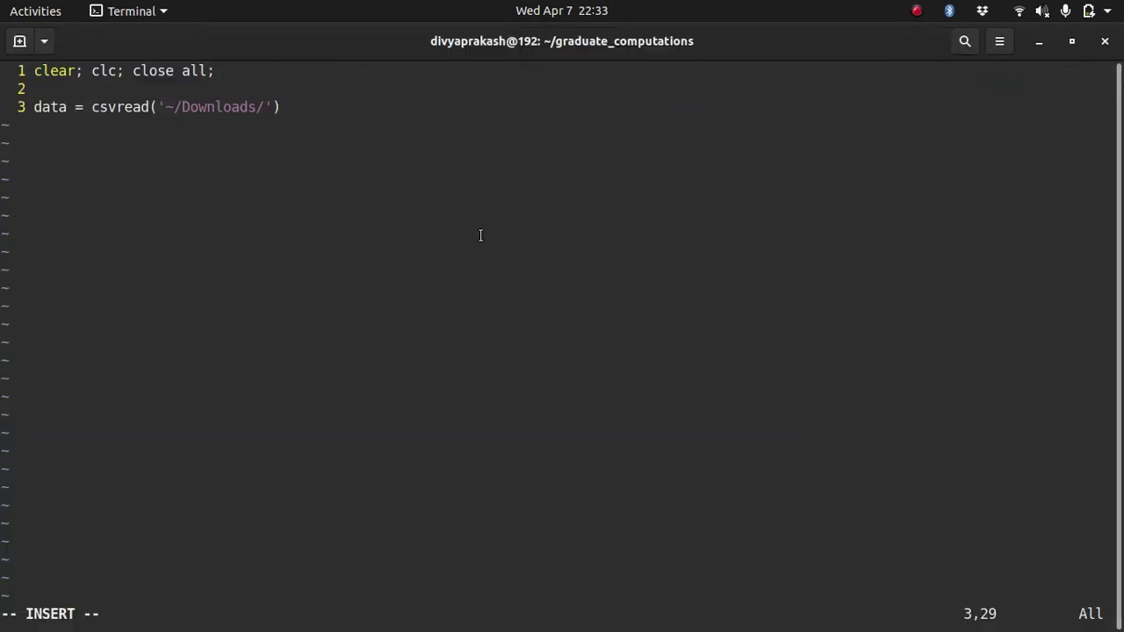
text(posit)
text(ion_sala)
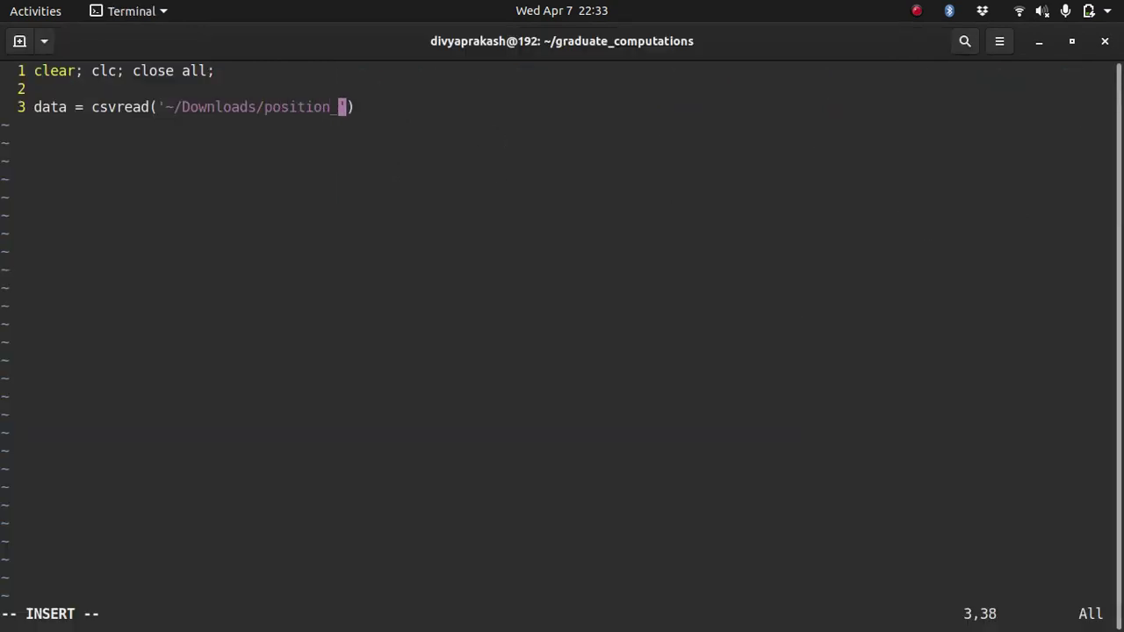
text(ries.)
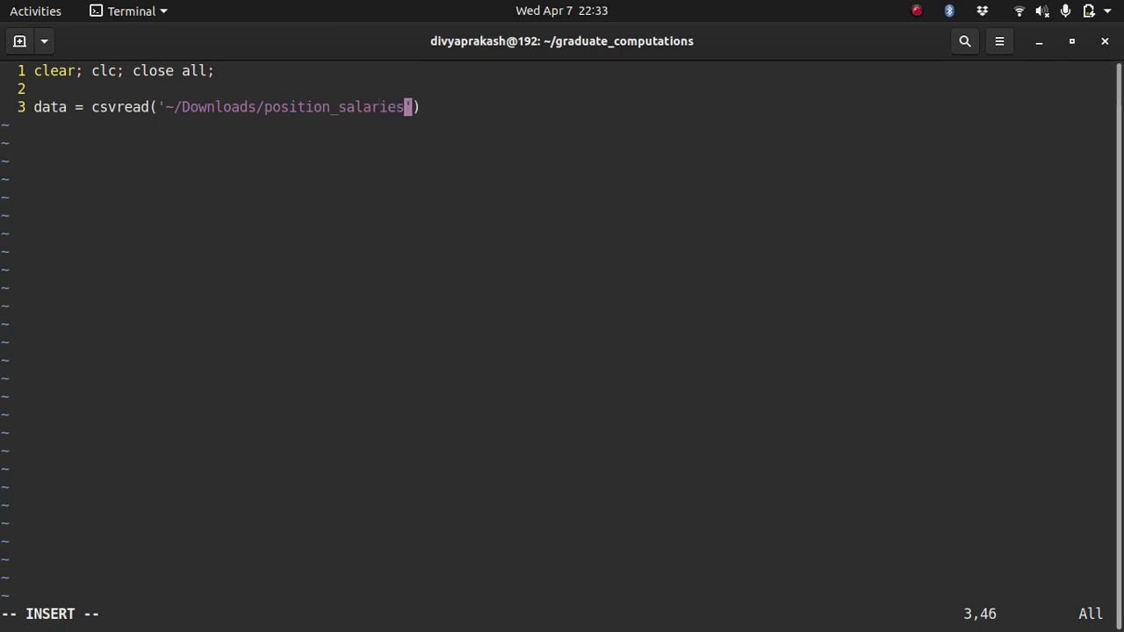
text(csv)
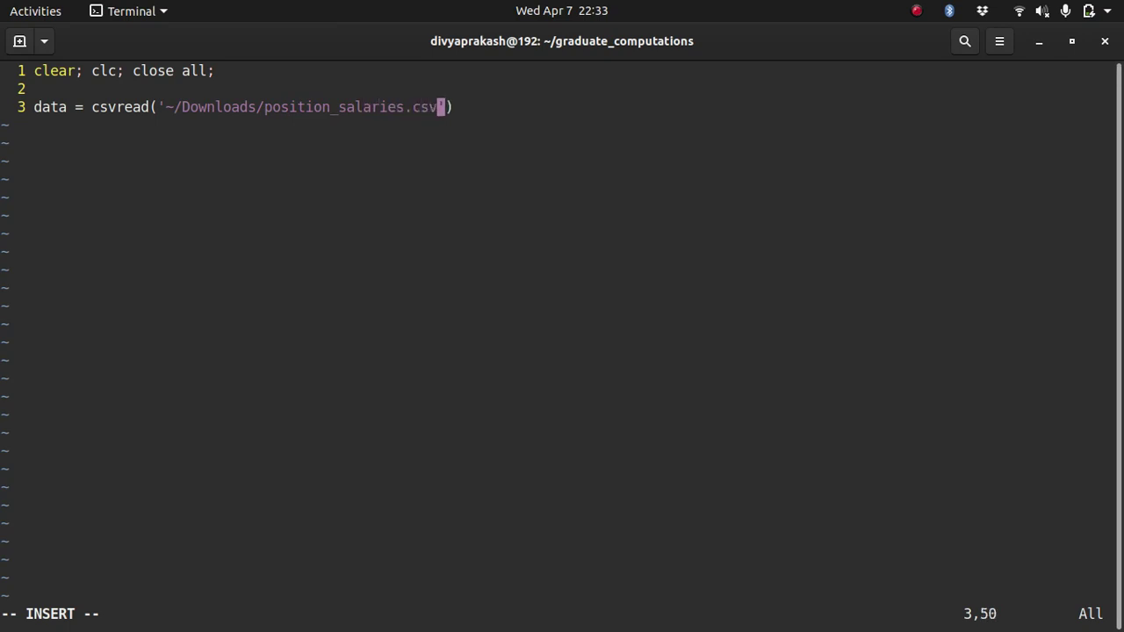
key(Right)
Open position_salaries.csv in LibreOffice Calc to review its Position, Level and Salary columns
key(alt+Tab)
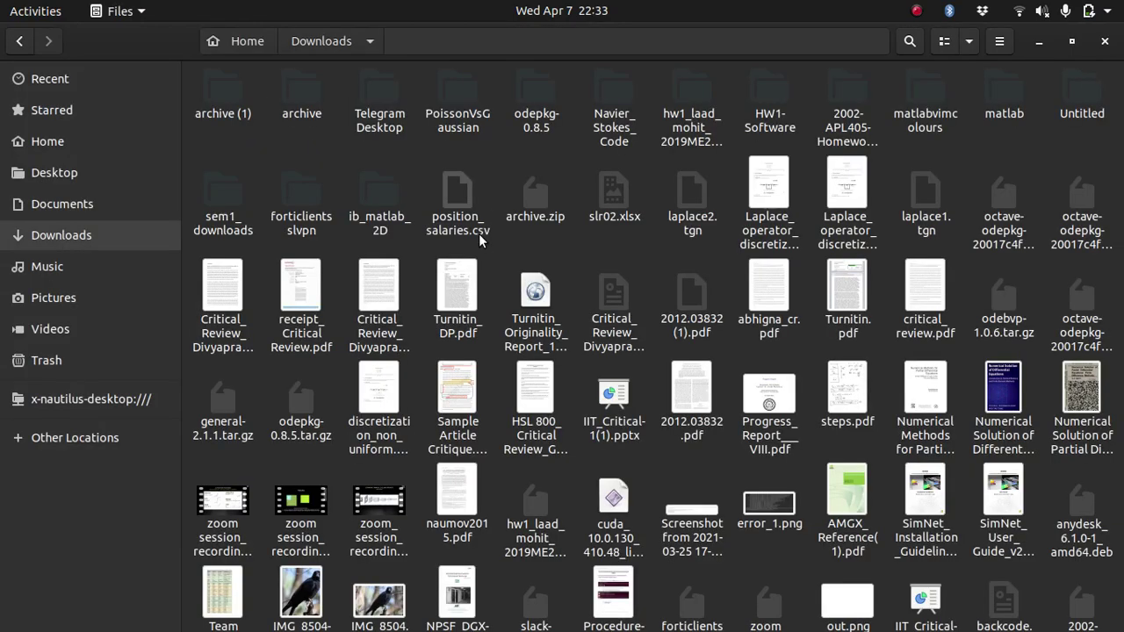
double_click(480, 239)
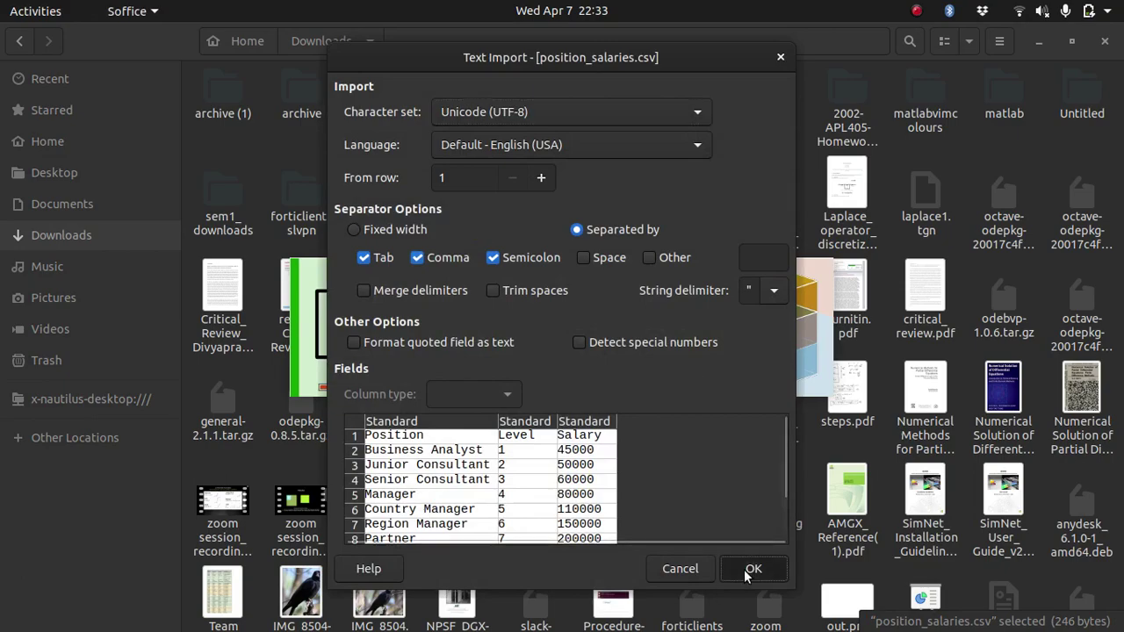
click(751, 569)
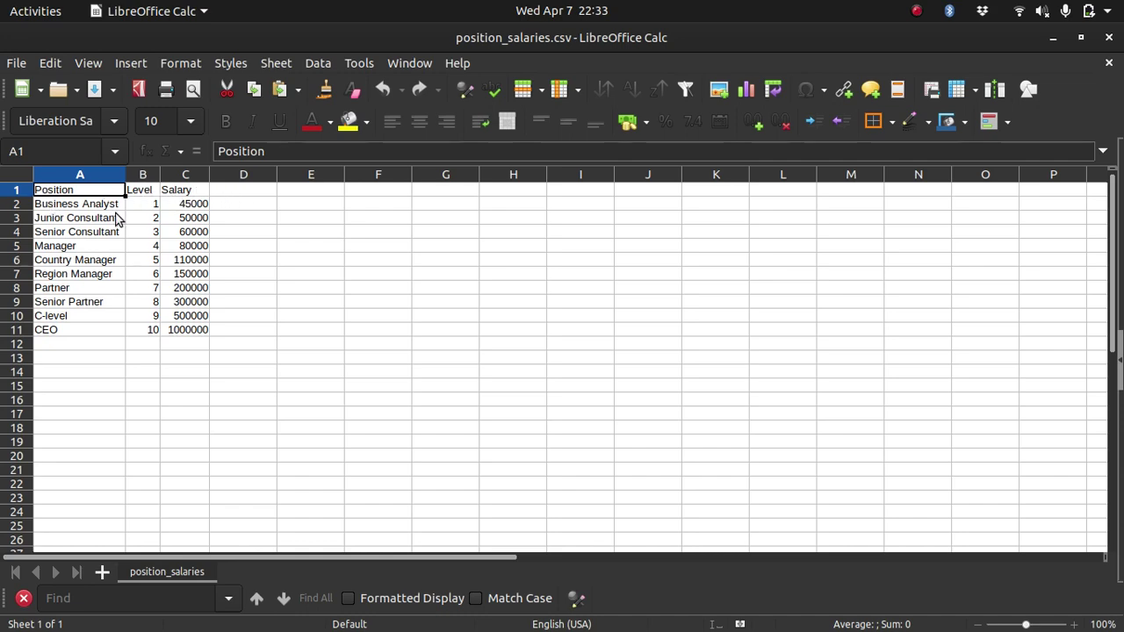
key(alt+Tab)
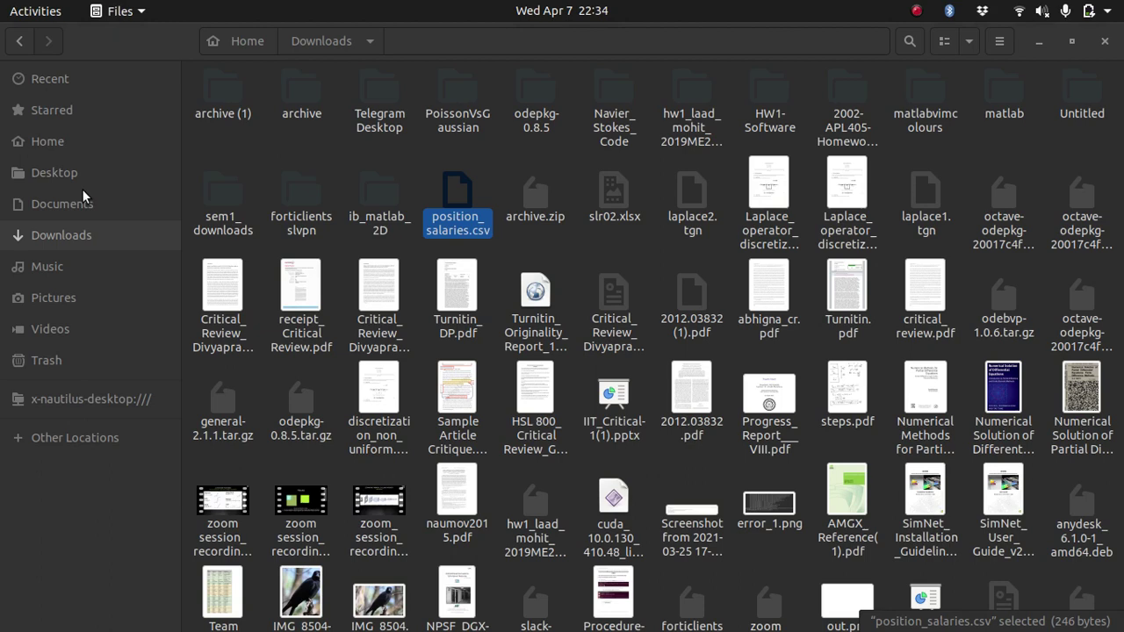
Add ,1,1 to the csvread call to skip header row and first column, then save polyReg.m
key(alt+Tab)
text(,)
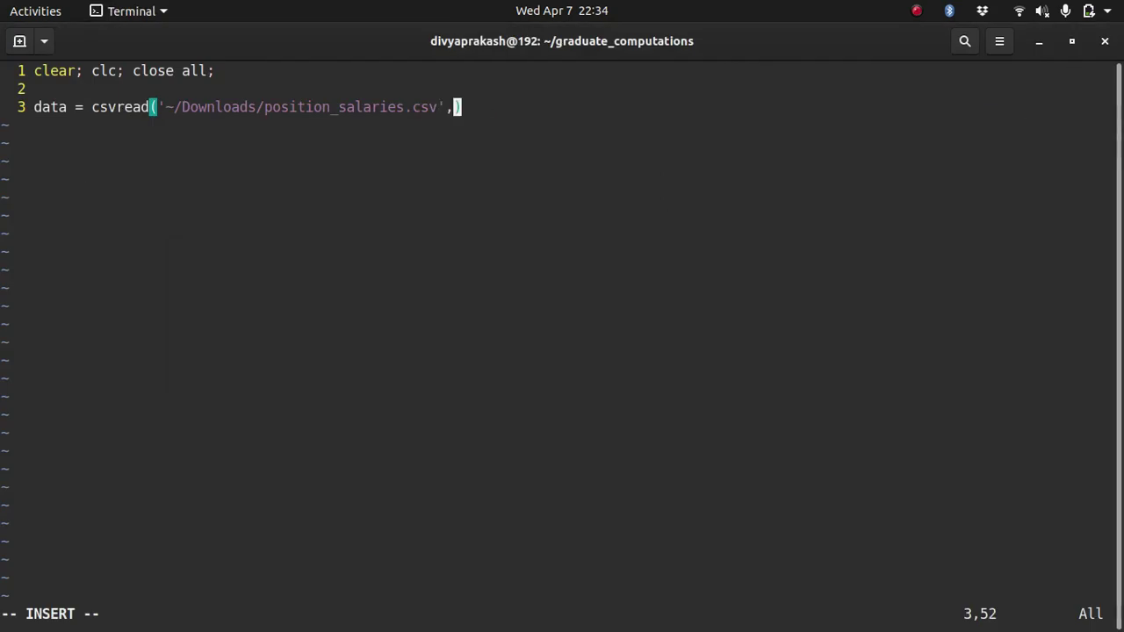
text(1,1)
key(Right)
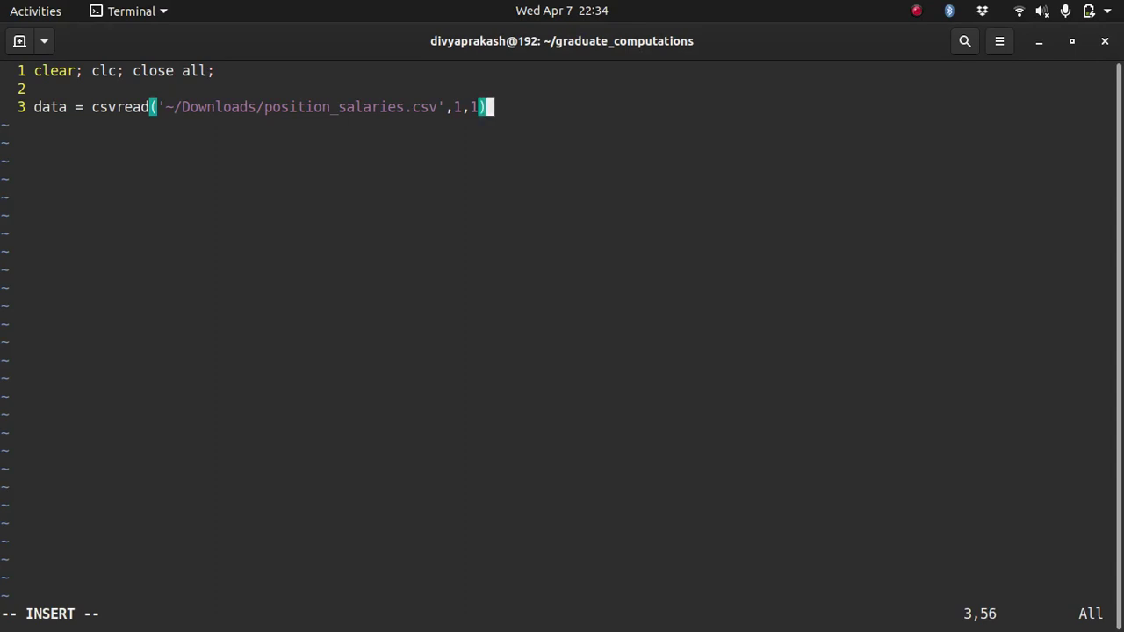
text(;)
key(Escape)
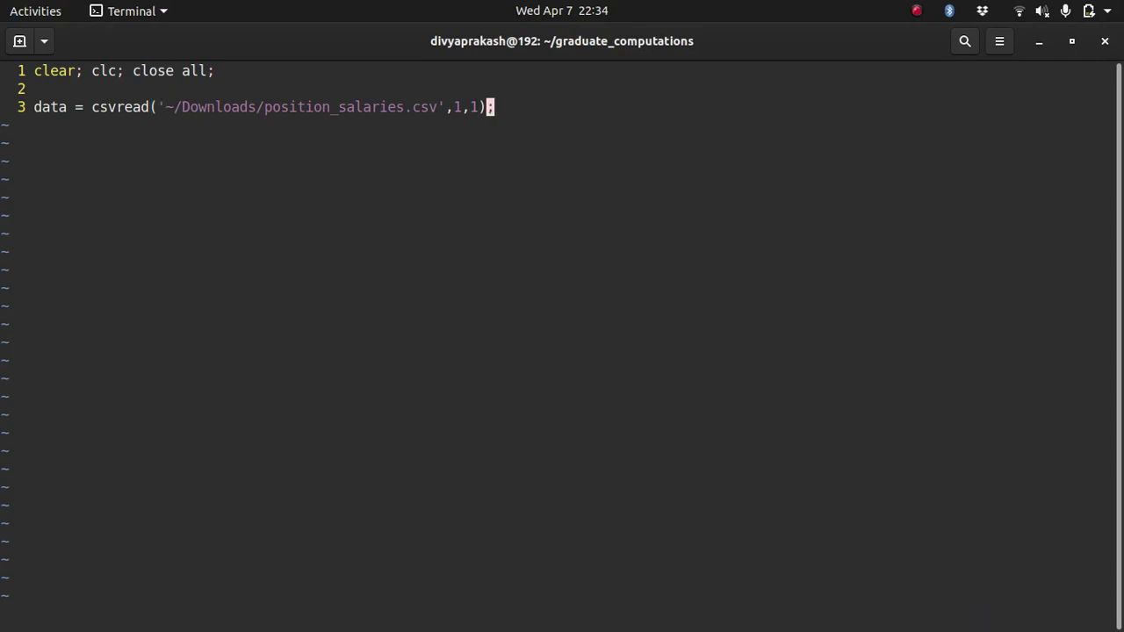
text(:wq)
key(Return)
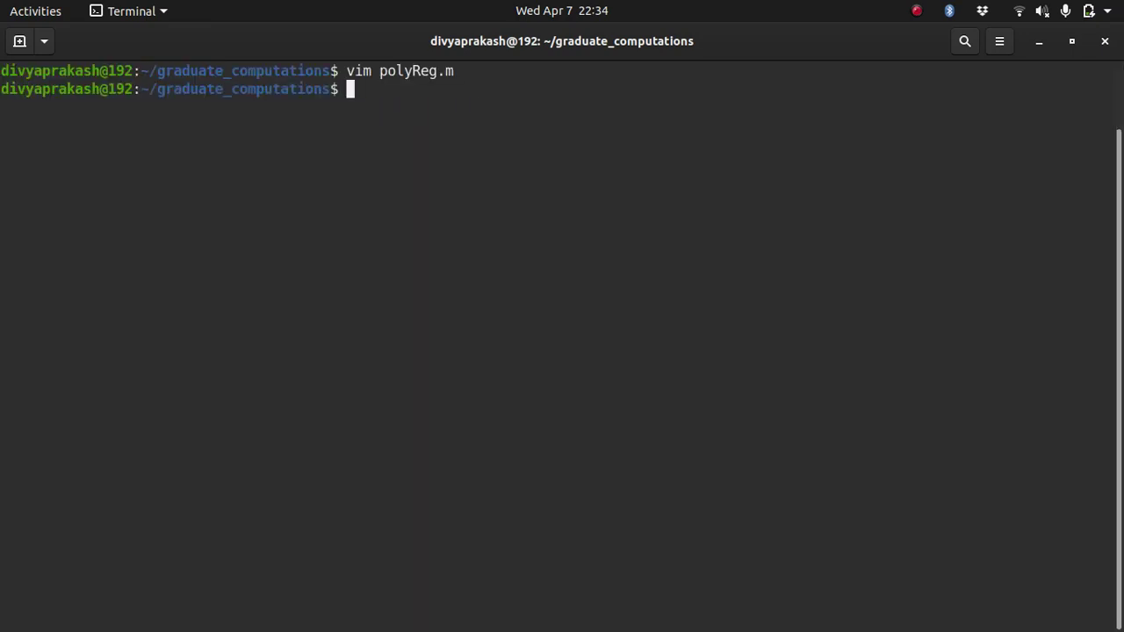
Launch GNU Octave from the terminal and run polyReg
text(ocatve)
key(Return)
text(p)
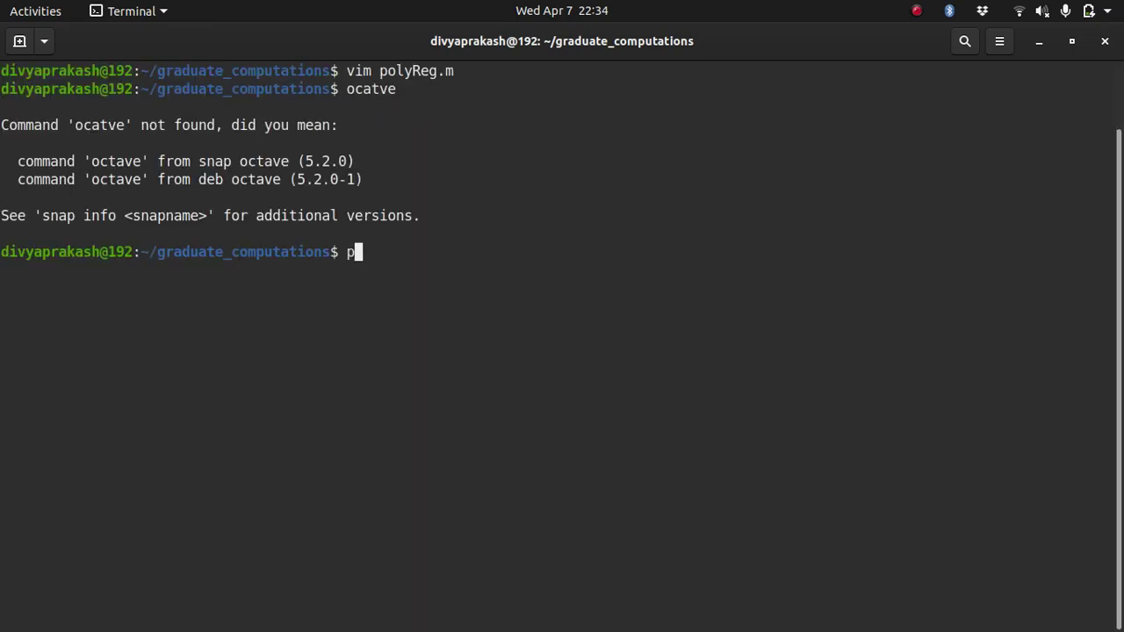
key(BackSpace)
text(octave)
key(Return)
text(p)
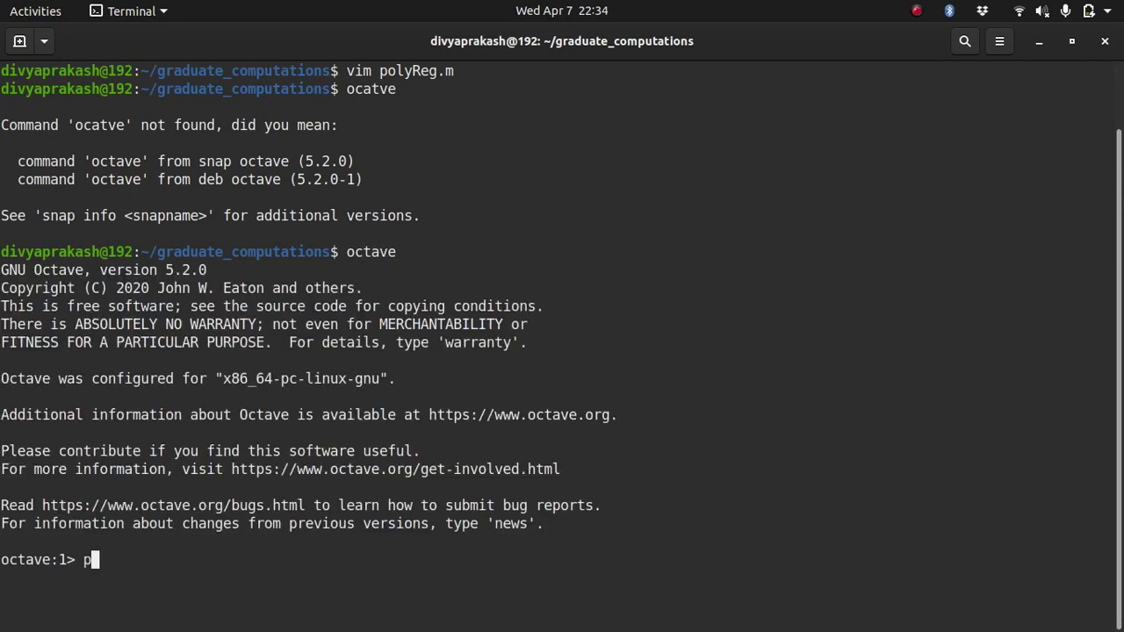
text(olyReg)
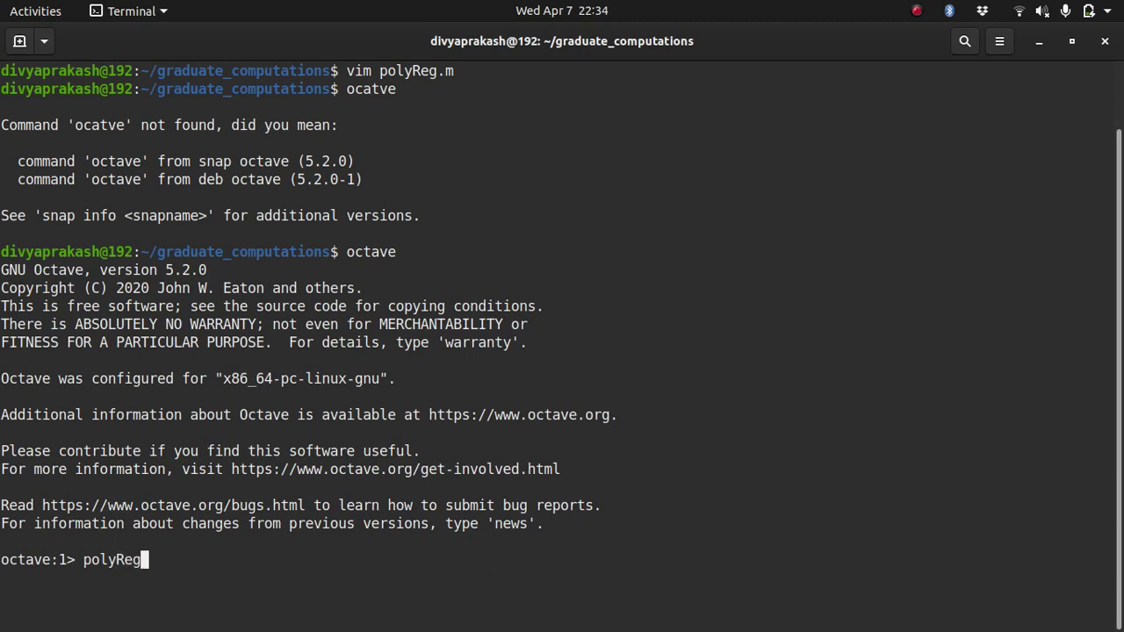
key(Return)
Display the data matrix and try scatter(x,y), which fails because x is undefined
text(data)
key(Return)
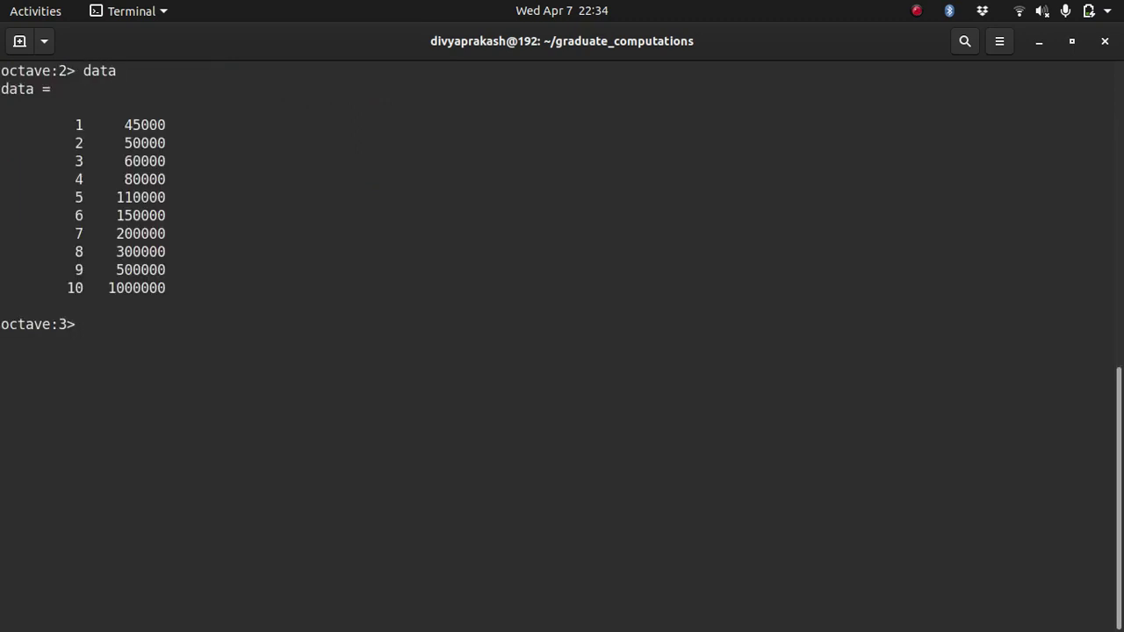
text(edit)
key(BackSpace)
key(BackSpace)
key(BackSpace)
key(BackSpace)
text(scatter(x,y))
key(Return)
key(alt+Tab)
key(alt+Tab)
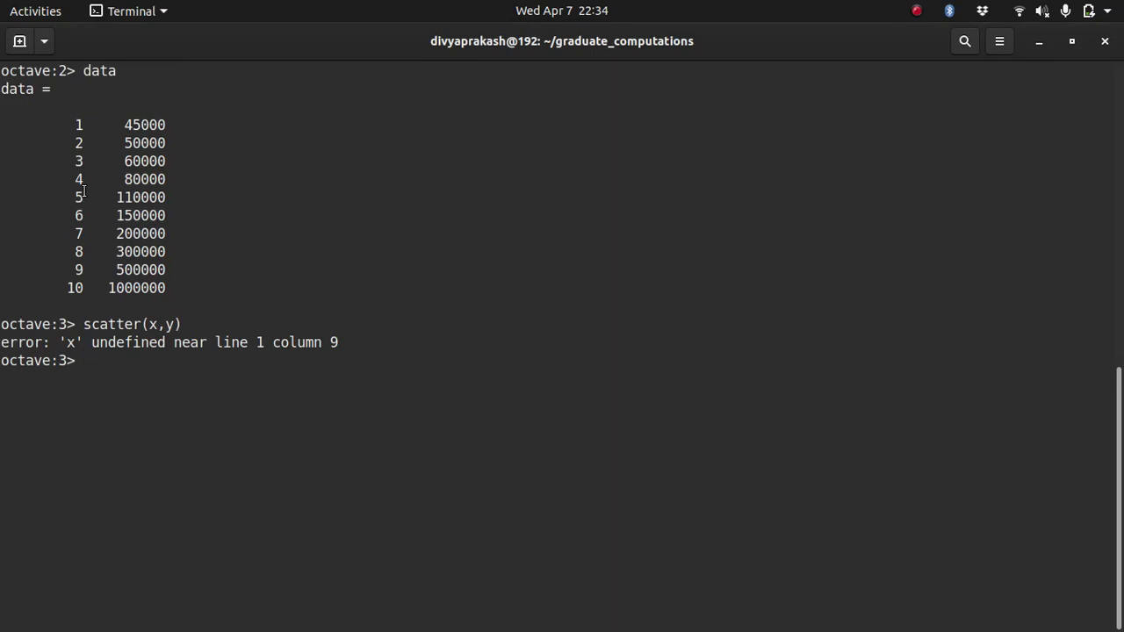
Reopen the script with edit polyReg and move to the end of the csvread line
key(Up)
key(Up)
key(Up)
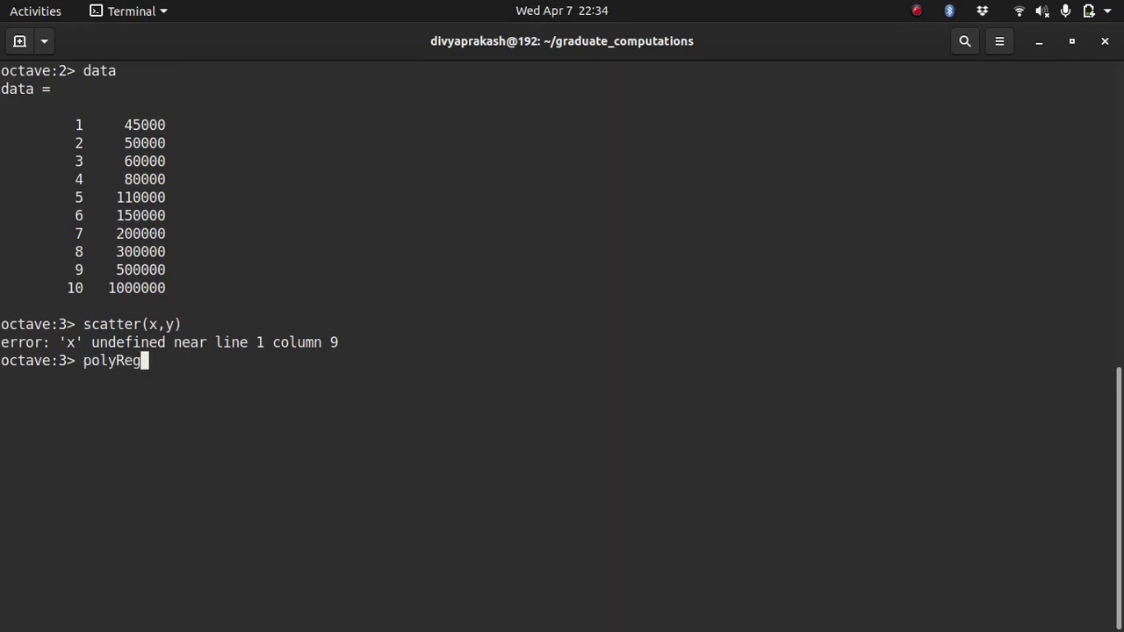
key(Left)
key(Left)
key(Left)
key(Left)
key(Left)
key(Left)
key(Left)
text(edit)
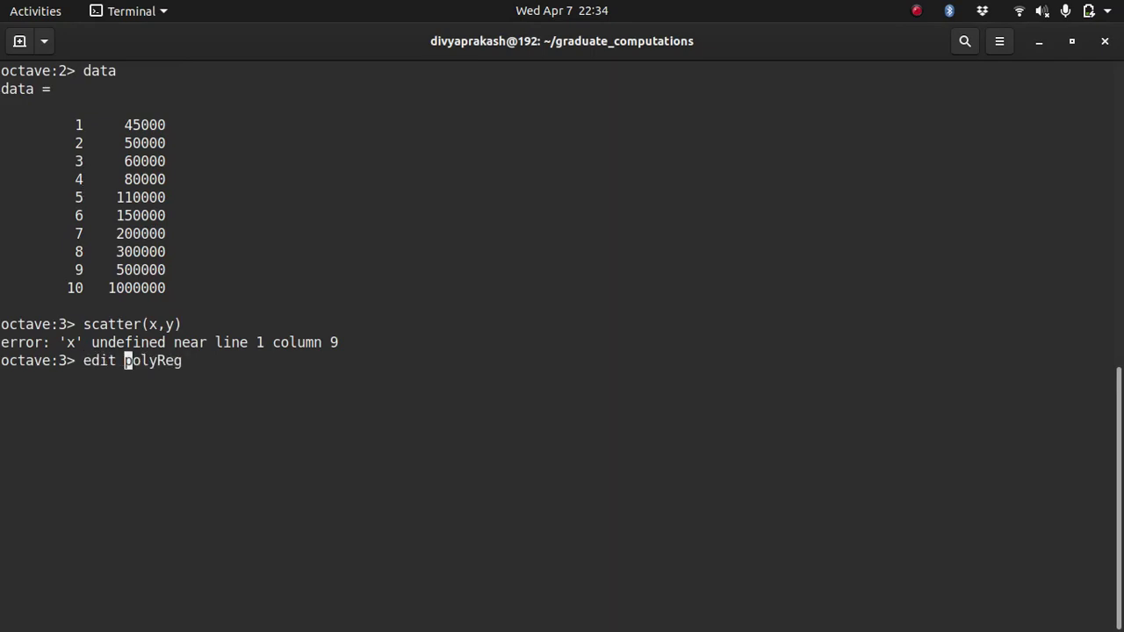
key(Return)
key(Down)
key(Down)
key(End)
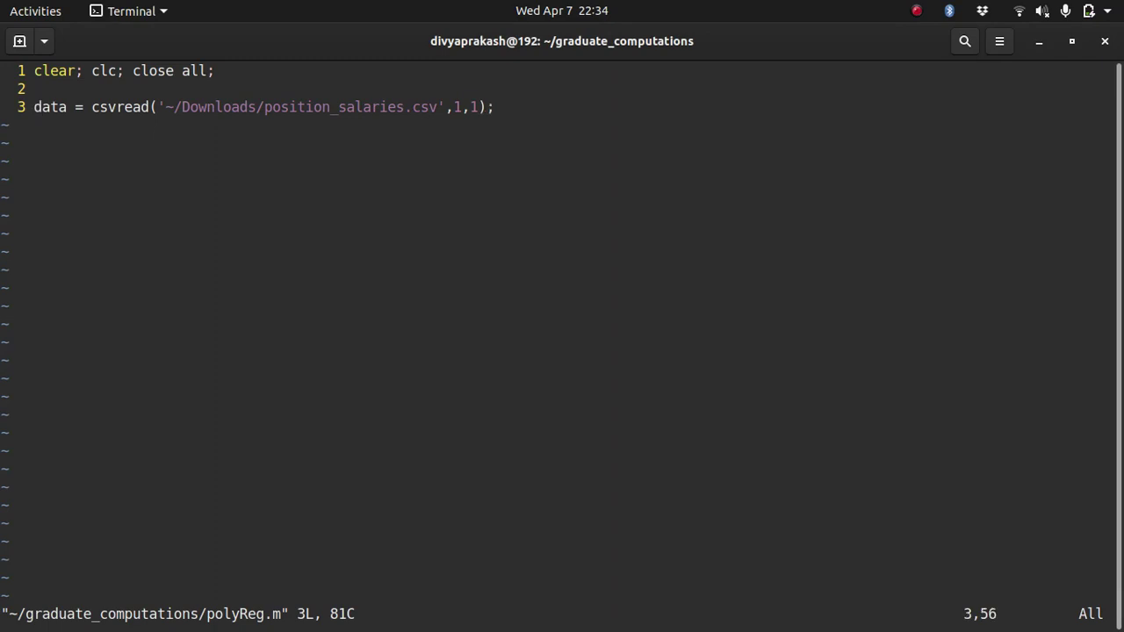
Add x = data(:,1); and y = data(:,2); below the csvread line and save with :wq
key(a)
key(Return)
key(Return)
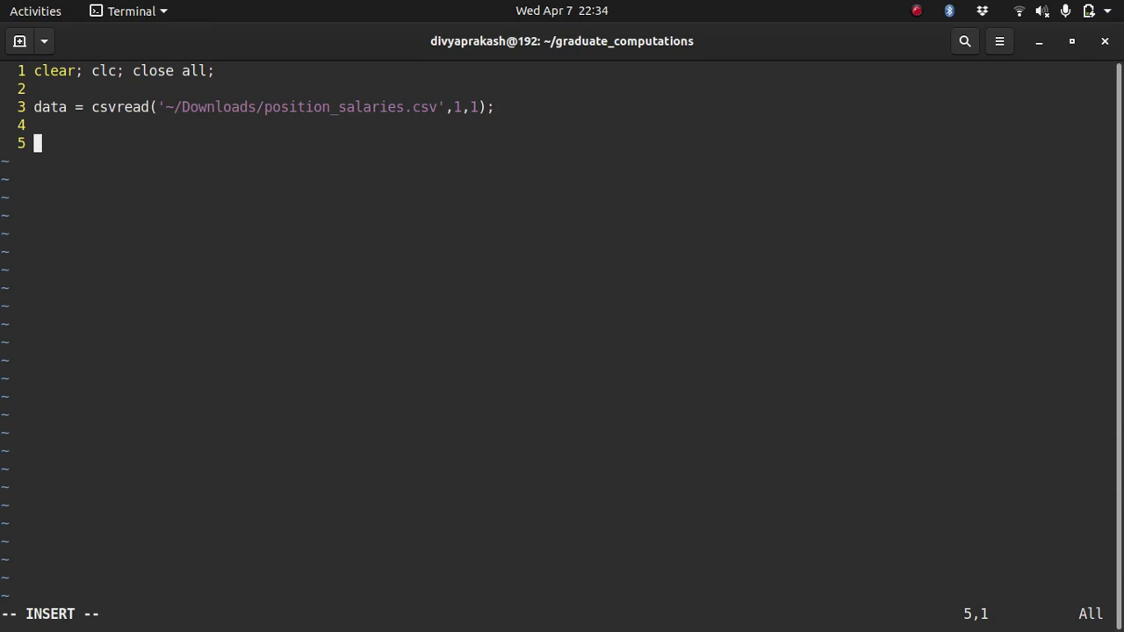
text(x = data(:,1);)
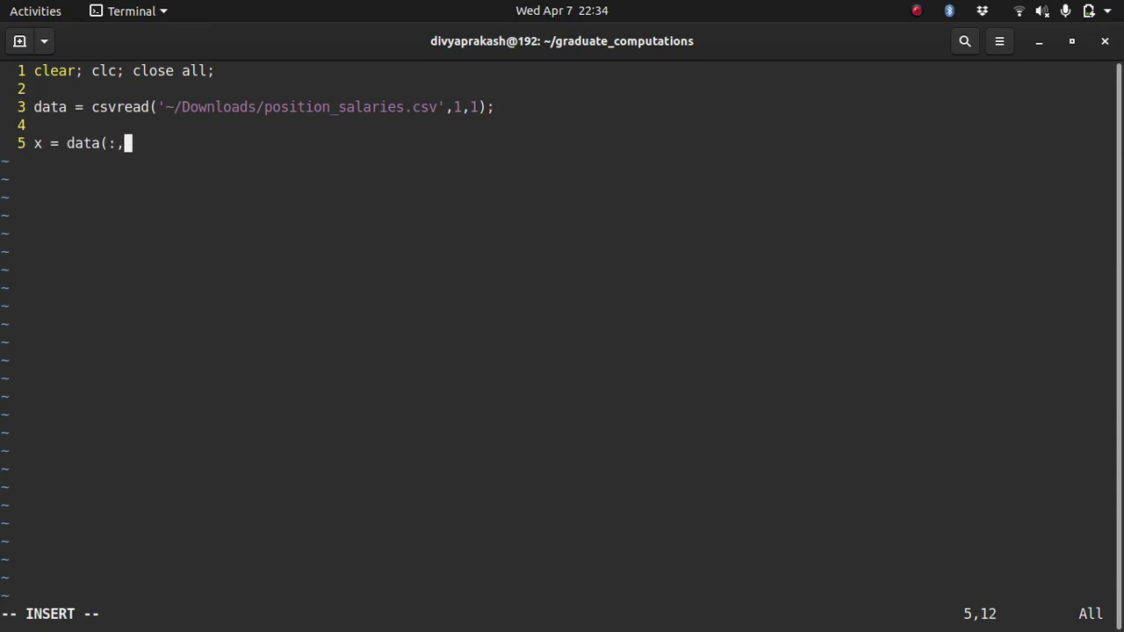
key(Return)
text(y)
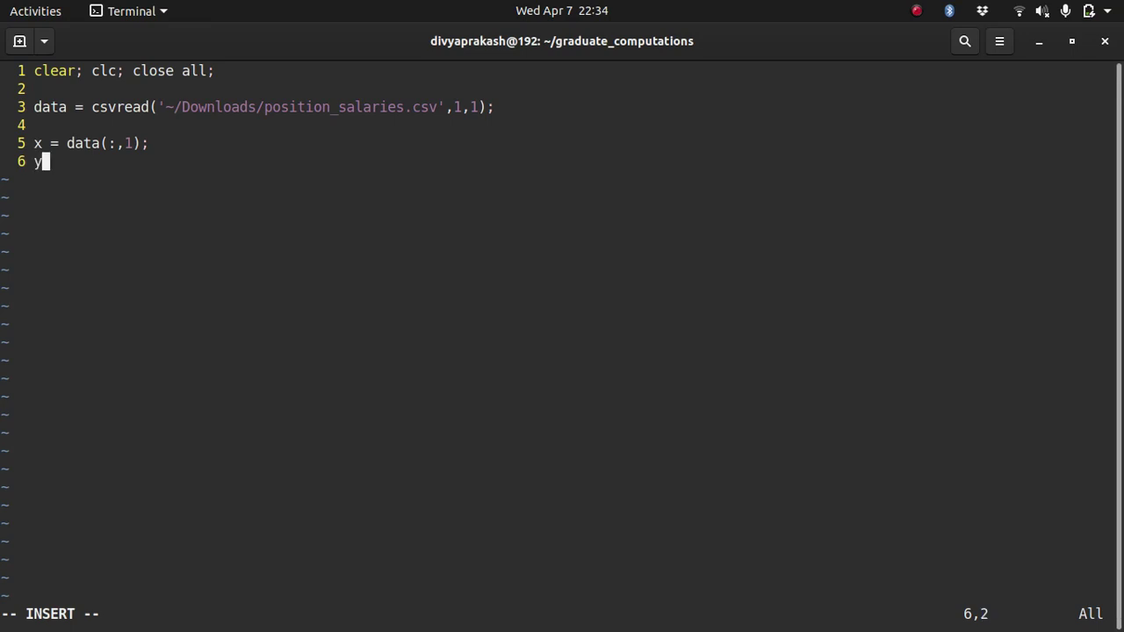
text( = data(:,2);)
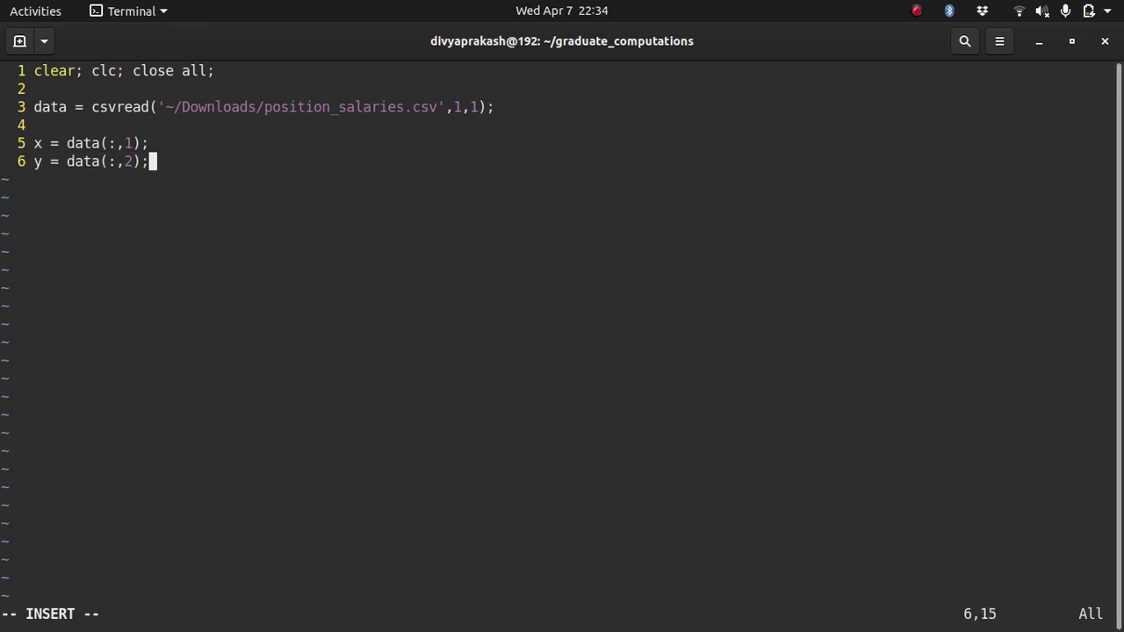
key(Escape)
text(:wq)
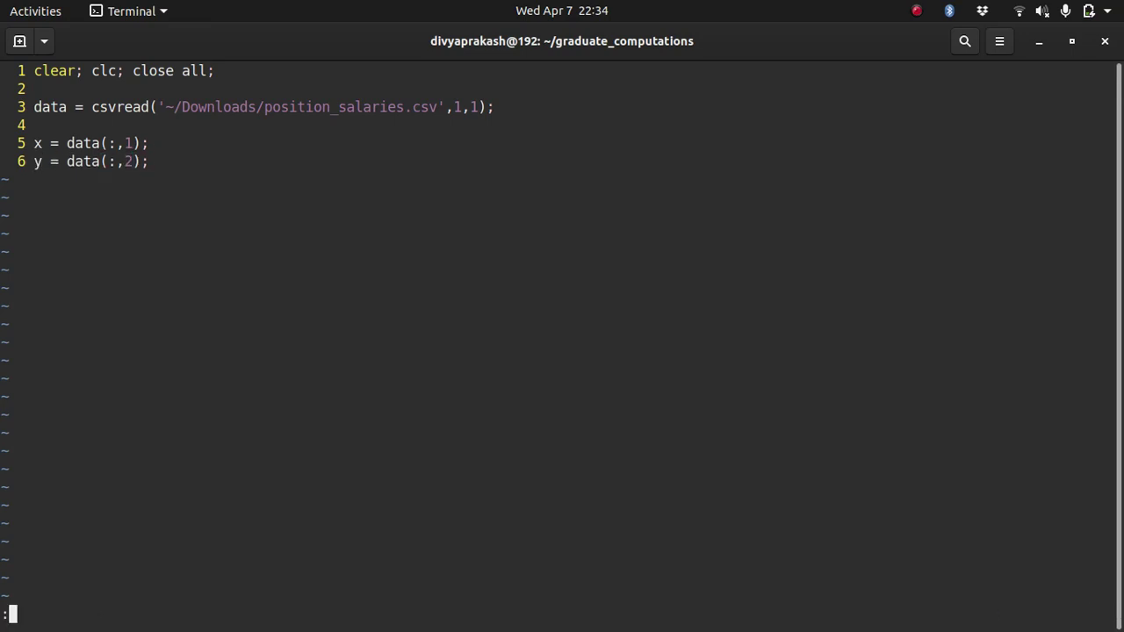
key(Return)
key(Up)
key(Up)
Rerun polyReg and scatter(x,y), then close the scatter figure
key(Up)
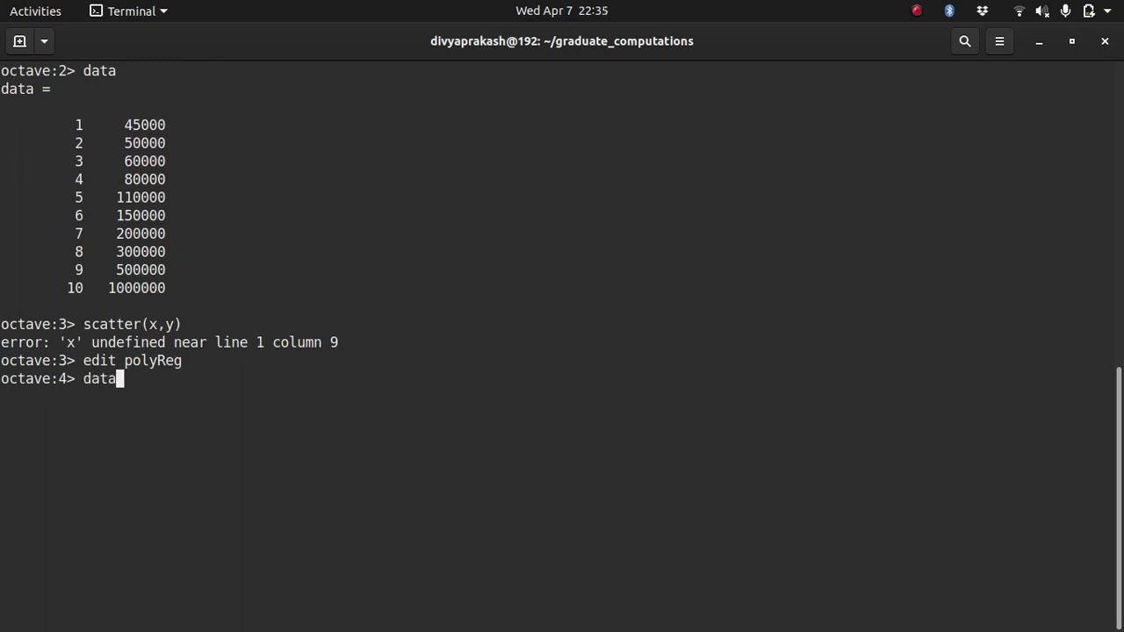
key(Up)
key(Return)
key(Up)
key(Up)
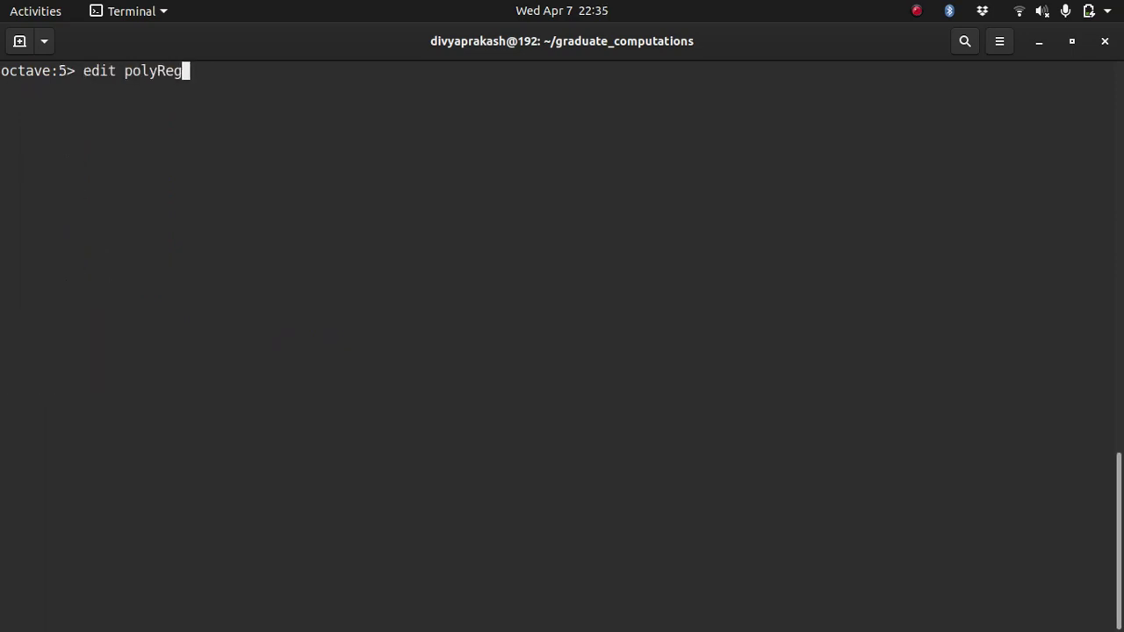
key(Up)
key(Return)
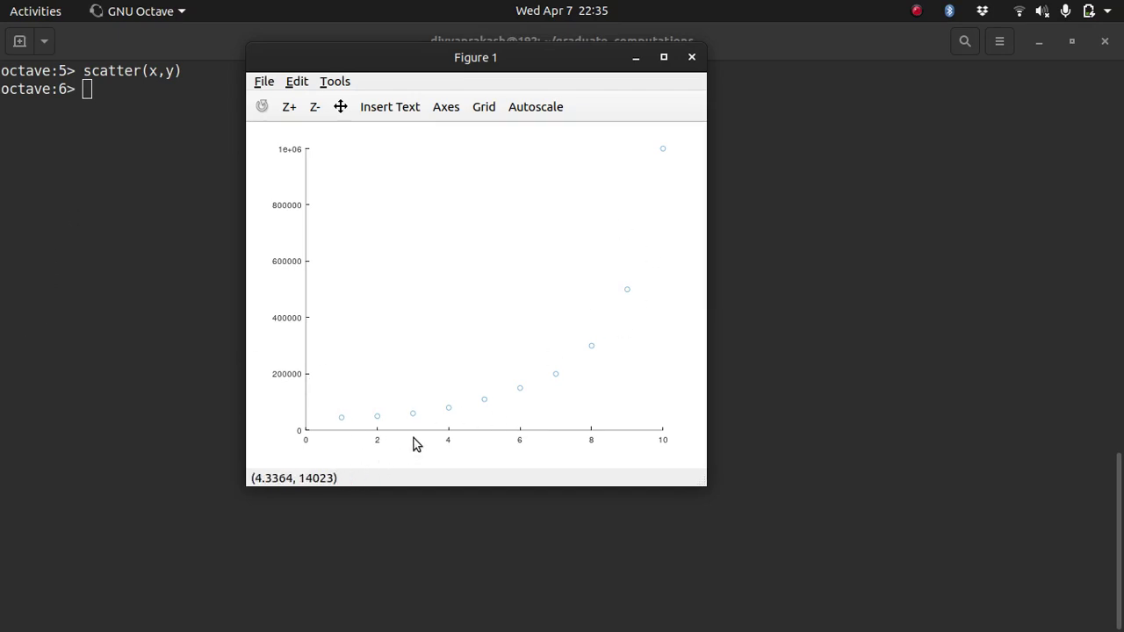
key(alt+Tab)
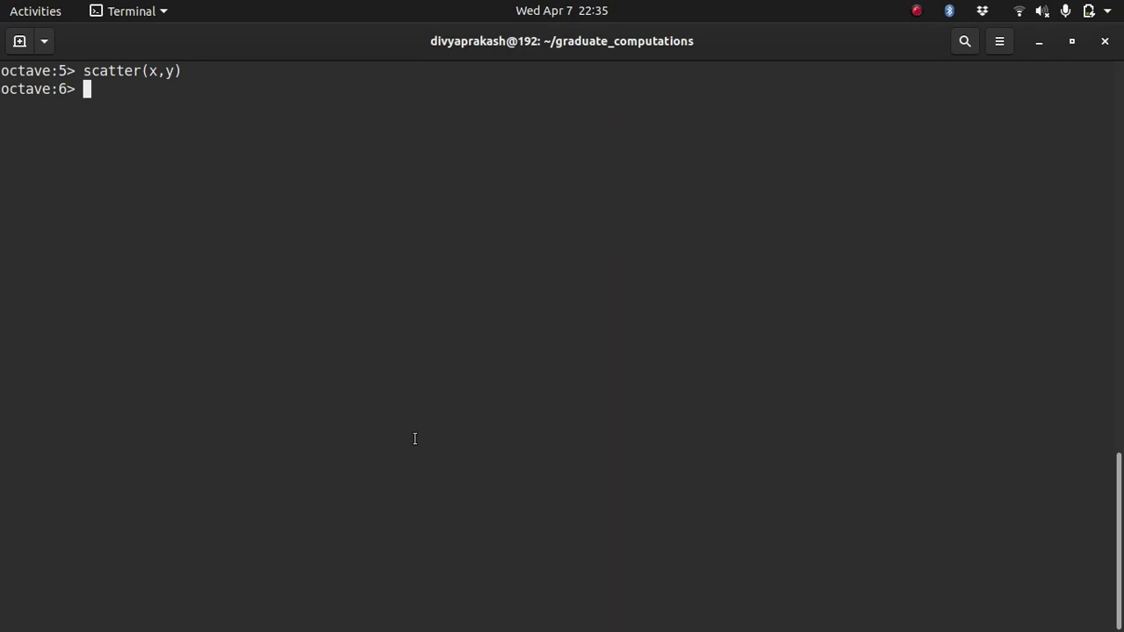
text(close)
key(Return)
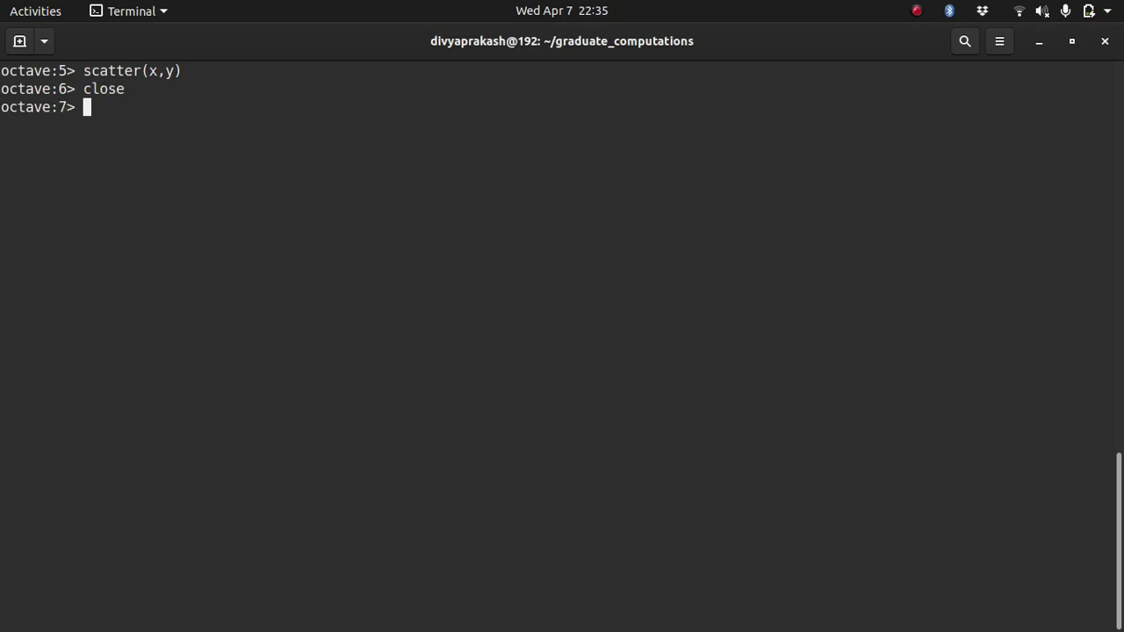
Plot y against x with red star markers using plot(x,y,'r*')
text(plot()
key(Right)
text(x,y,'')
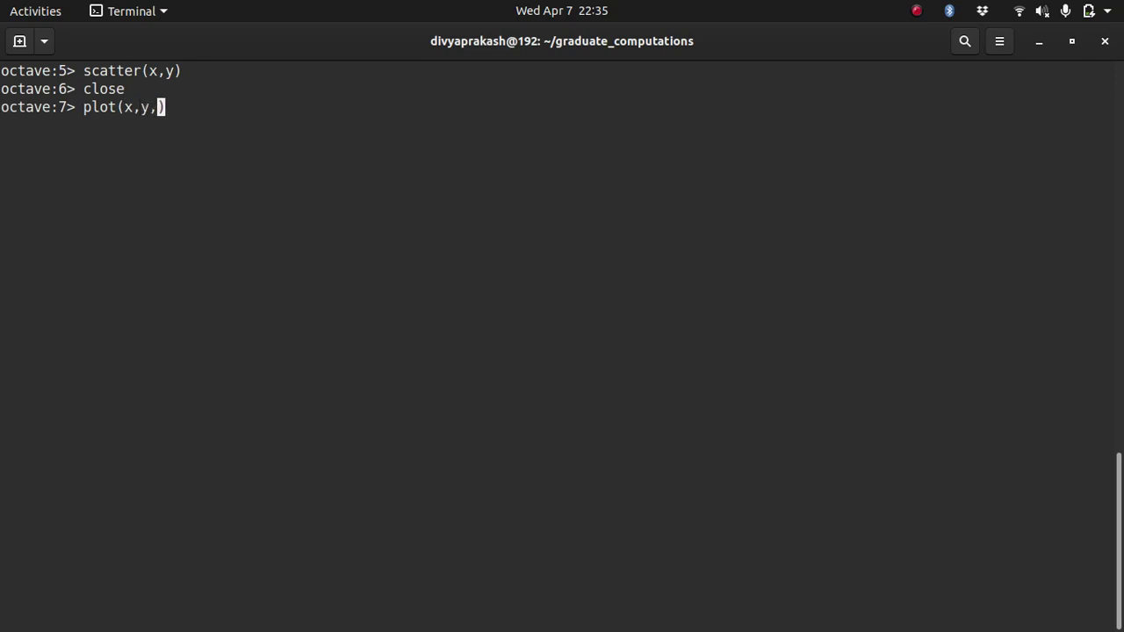
key(Left)
text(*)
key(Left)
text(r)
key(Return)
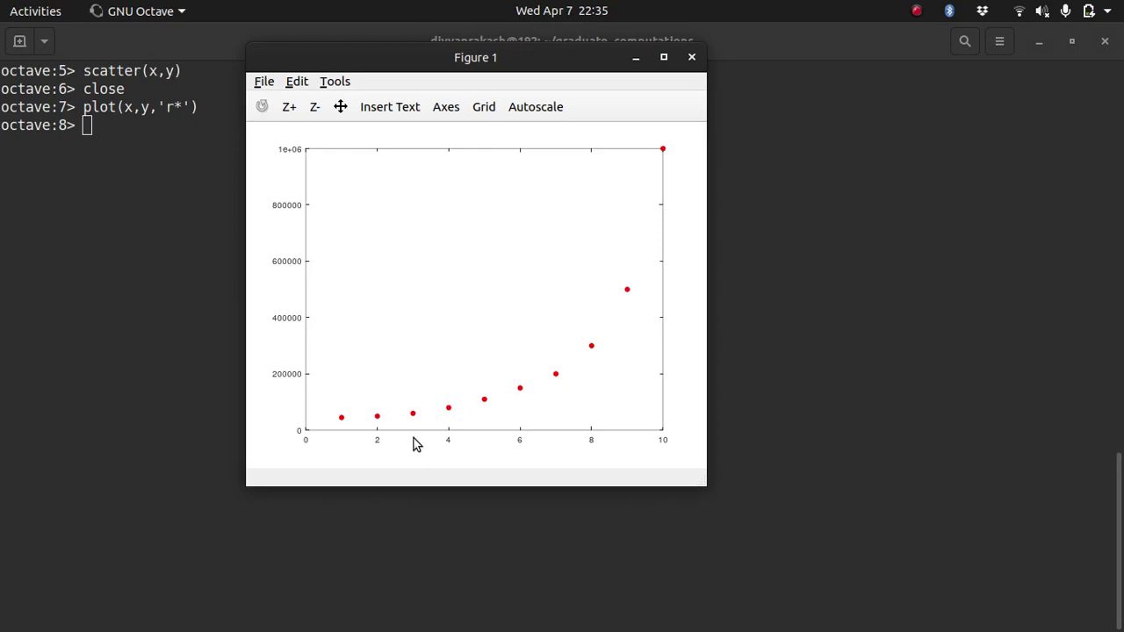
Store the linear fit polyfit(x,y,1) in p and show its coefficients 80878.78788 and -195333.33333
key(alt+Tab)
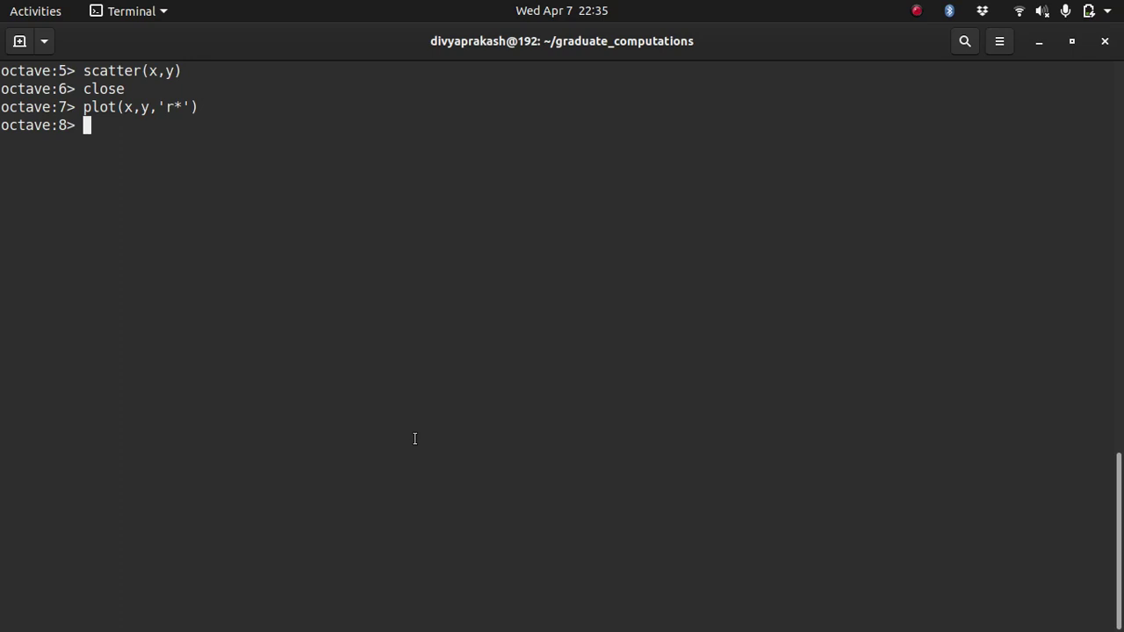
text(polyfit(x,y,1))
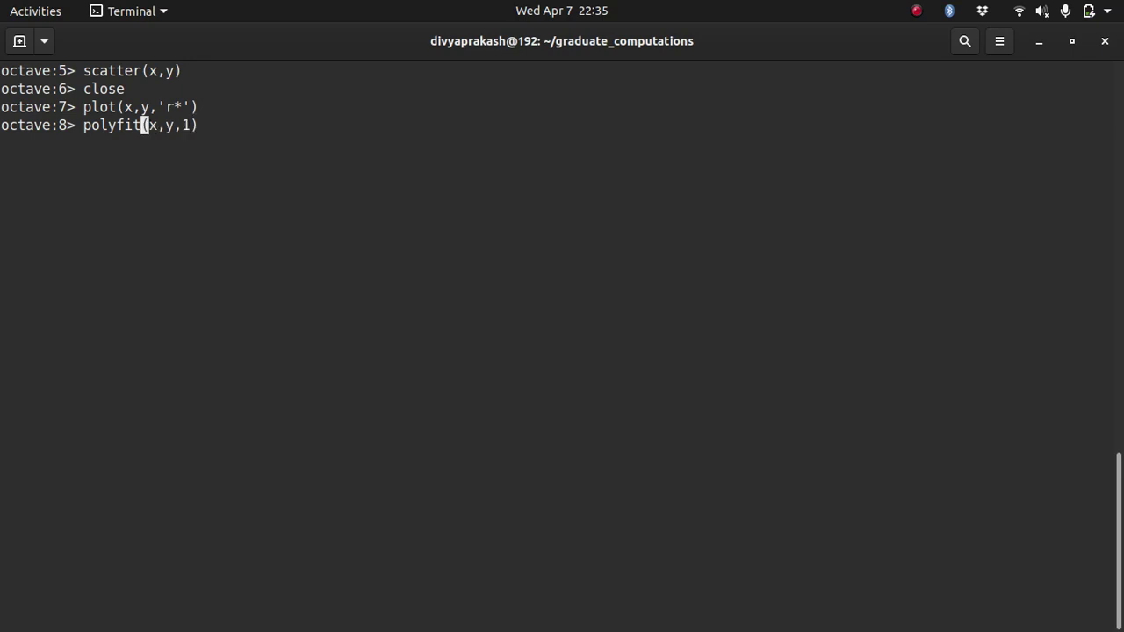
key(Left)
key(Left)
key(Left)
key(Left)
key(Left)
key(Left)
key(Left)
key(Left)
key(Left)
key(Left)
key(Left)
key(Left)
key(Left)
key(Left)
text(p =)
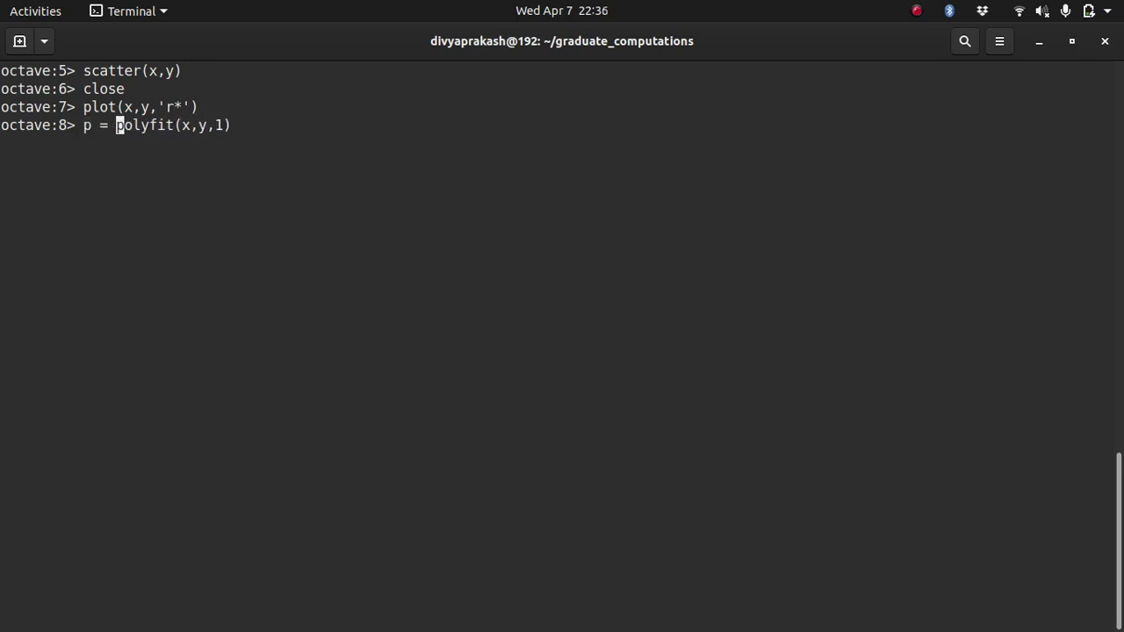
key(End)
text(;)
key(Return)
text(p)
key(Return)
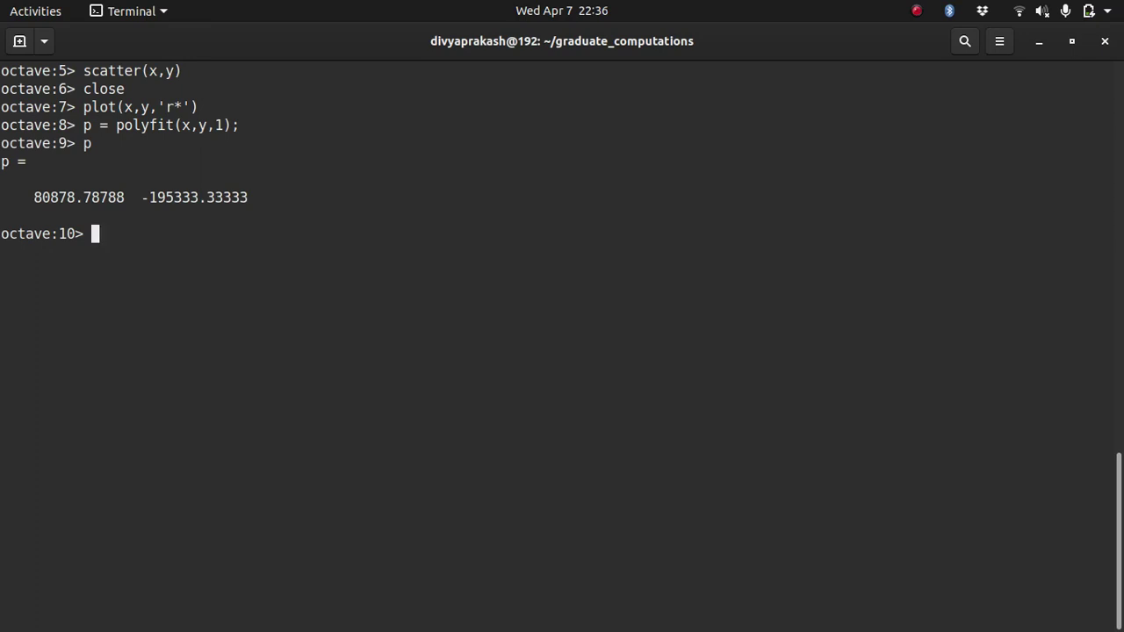
With hold on, overlay the fitted line plot(x,polyval(p,x)) on the red data points
key(alt+Tab)
key(alt+Tab)
text(hold on)
key(Return)
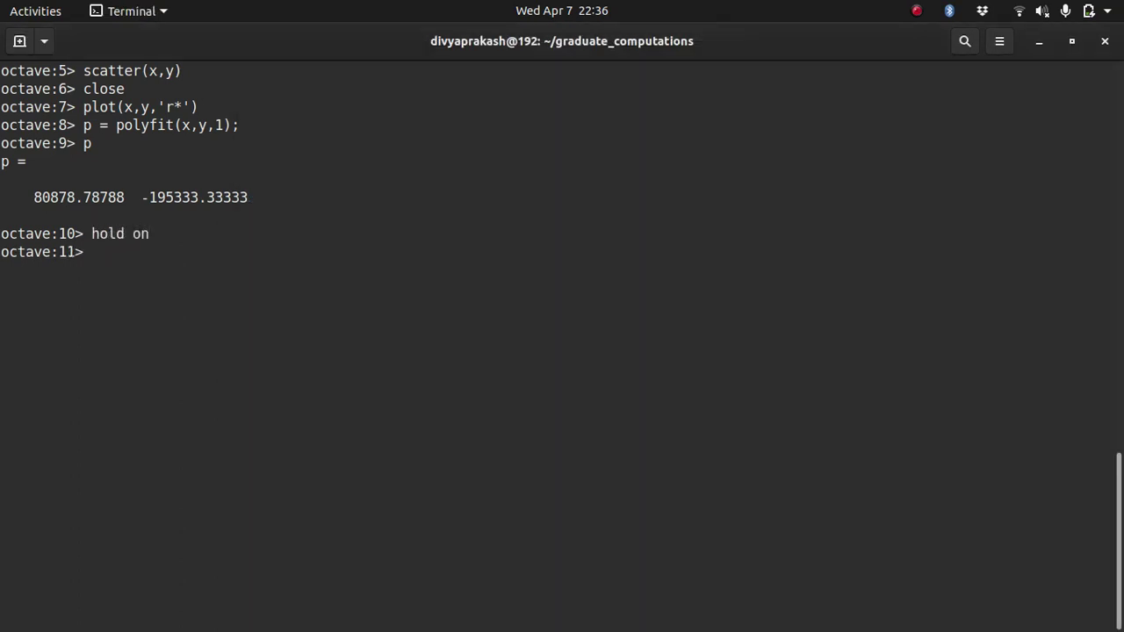
text(plot(x,poly)
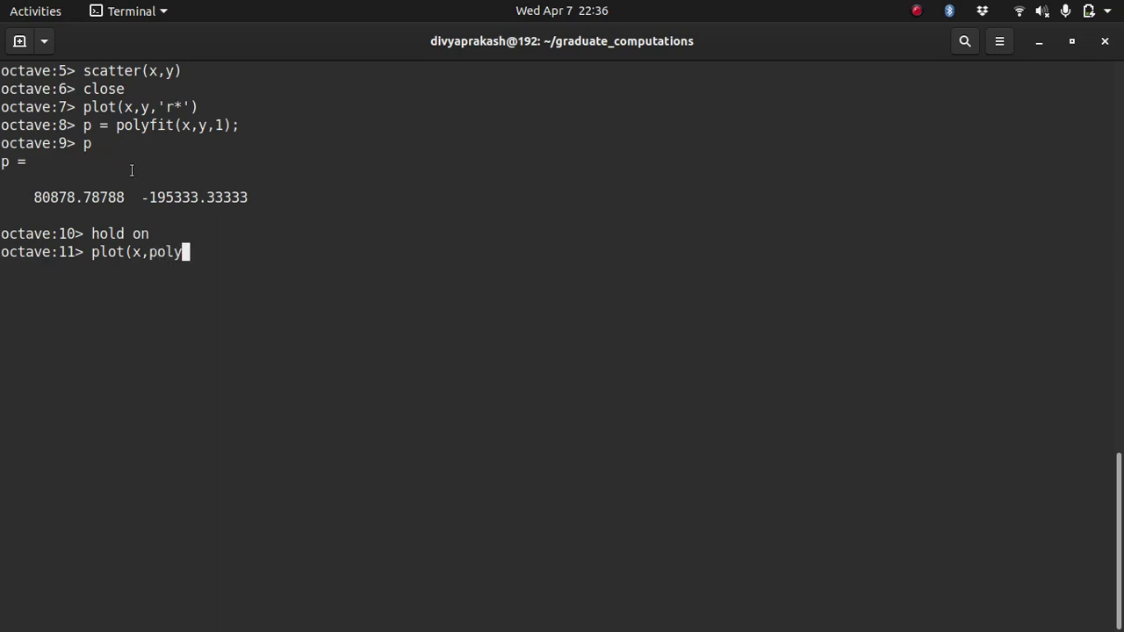
text(val())
key(Left)
text(p,)
drag(26, 201, 246, 195)
click(243, 193)
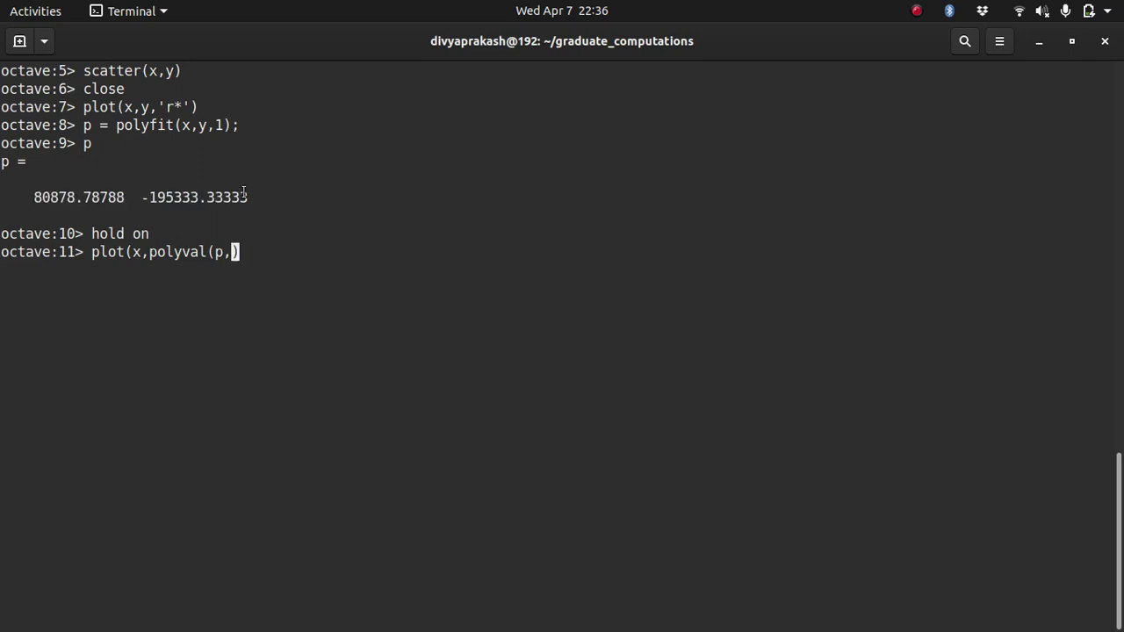
text(x))
key(Return)
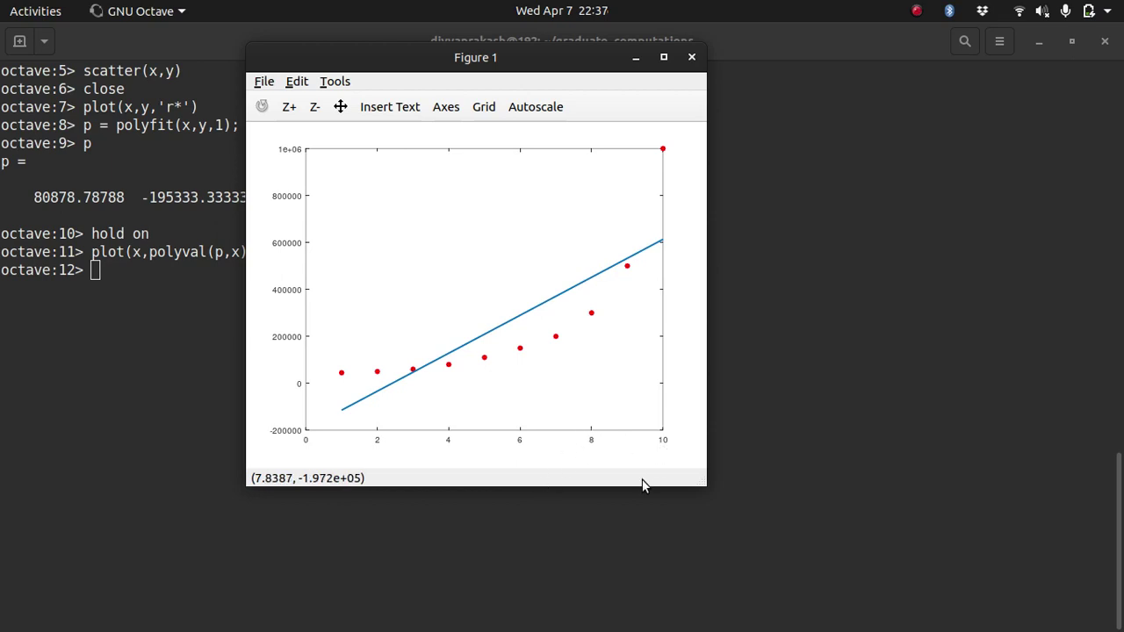
Evaluate polyval(p,10), giving 613454.54545, and glance at Figure 1
click(614, 533)
text(pol)
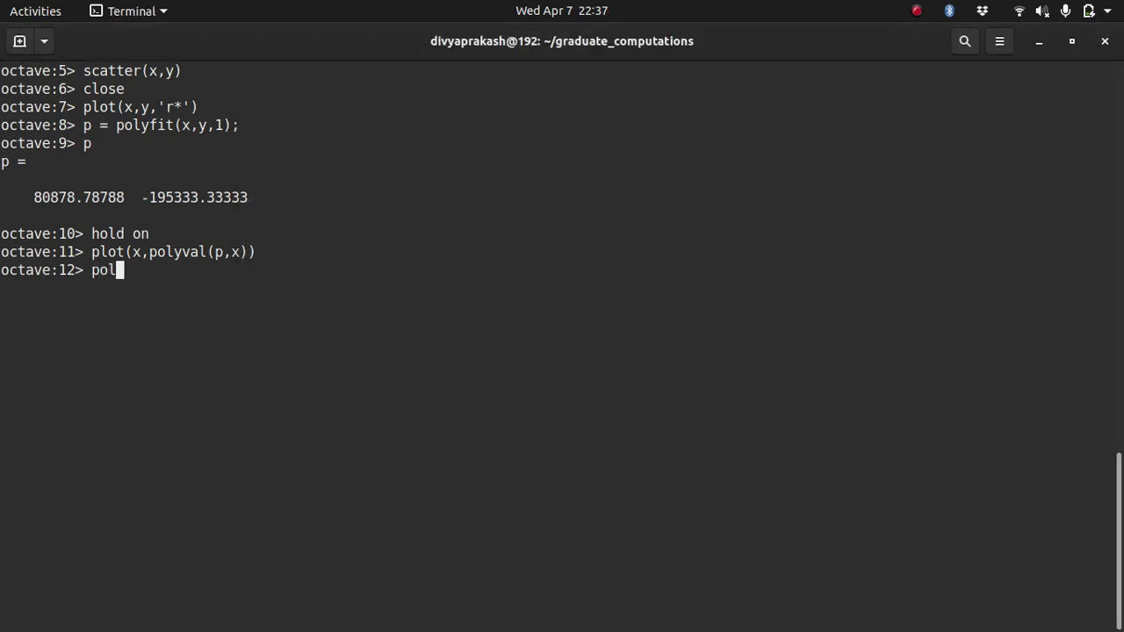
text(yval(p))
key(Left)
text(p,1)
text(0)
key(Return)
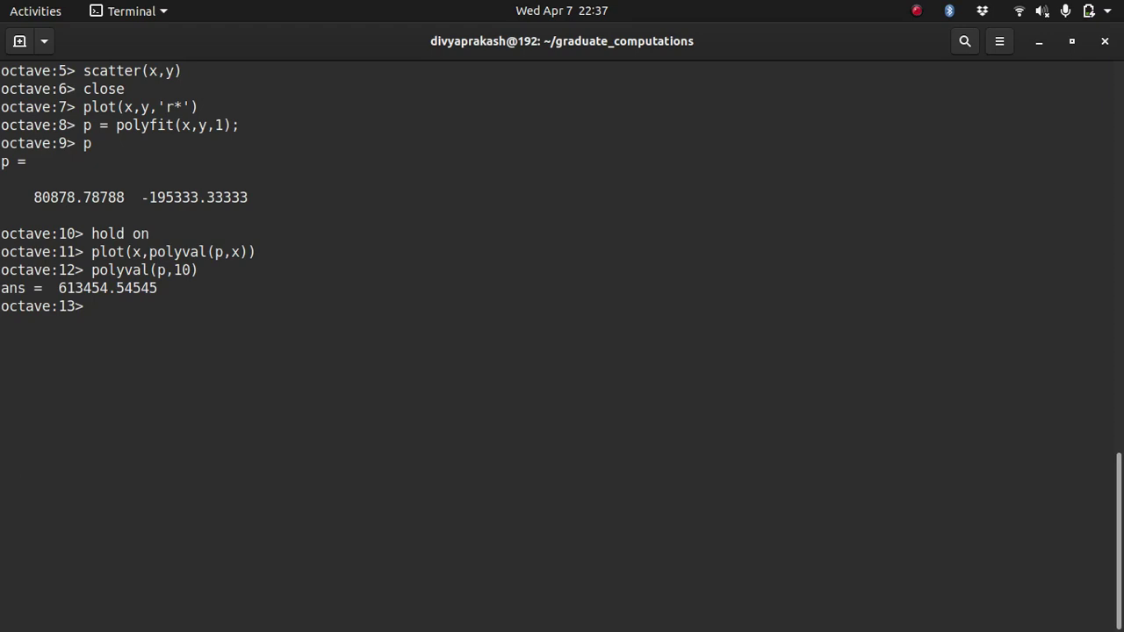
key(alt+Tab)
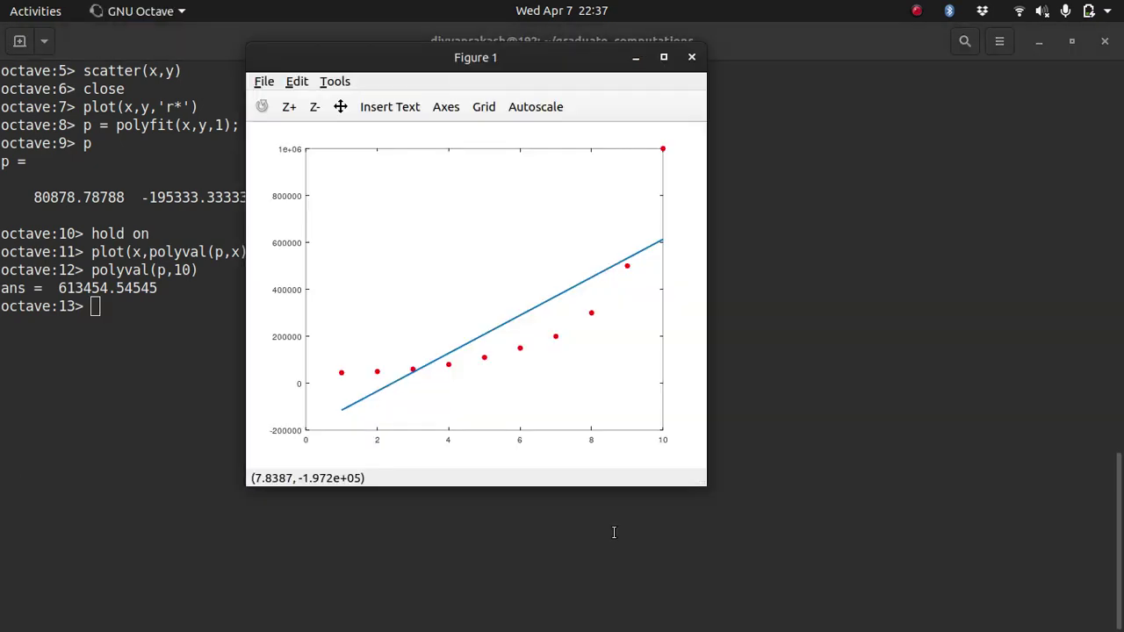
key(alt+Tab)
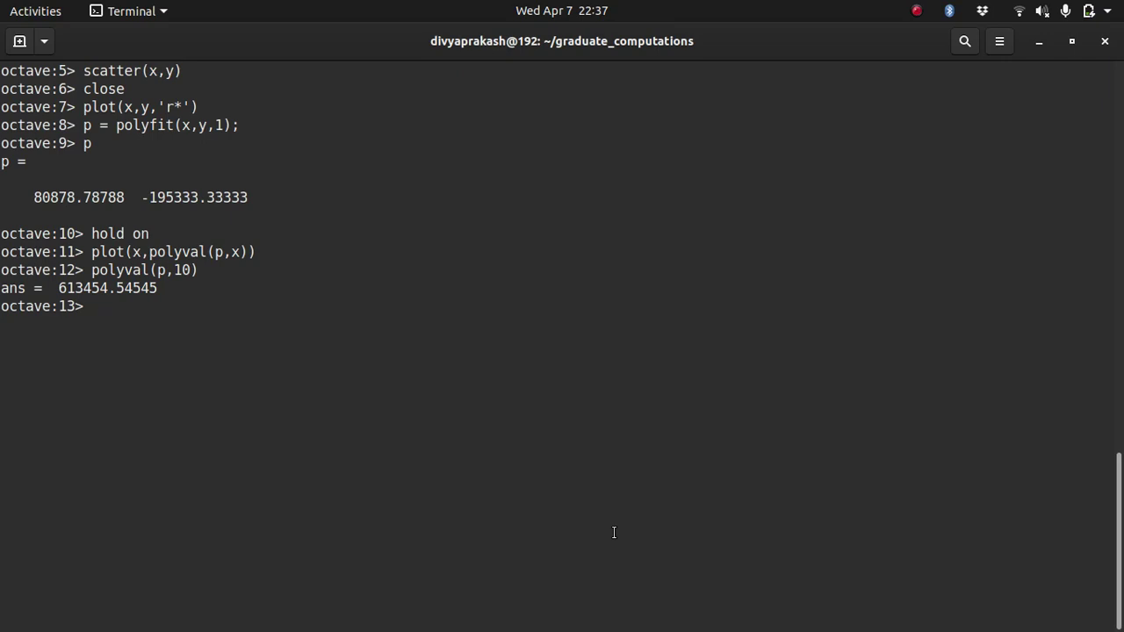
Read the CEO salary of 1000000 from Calc cell C11 and paste it at the Octave prompt
key(alt+Tab)
key(alt+Tab)
key(alt+Tab)
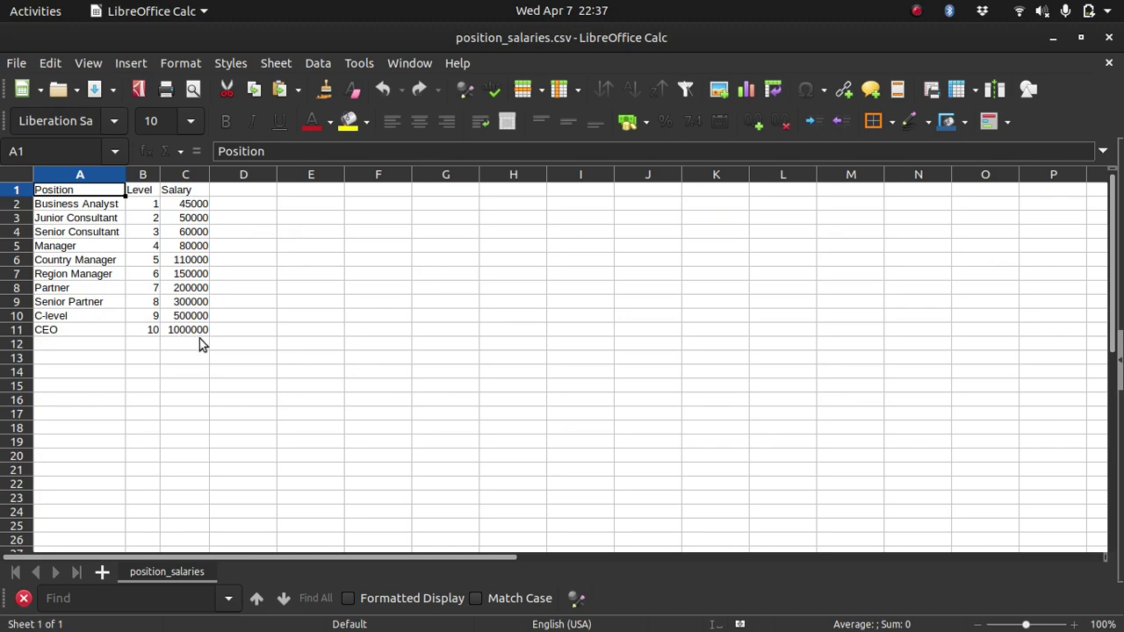
key(alt+Tab)
key(alt+Tab)
key(alt+Tab)
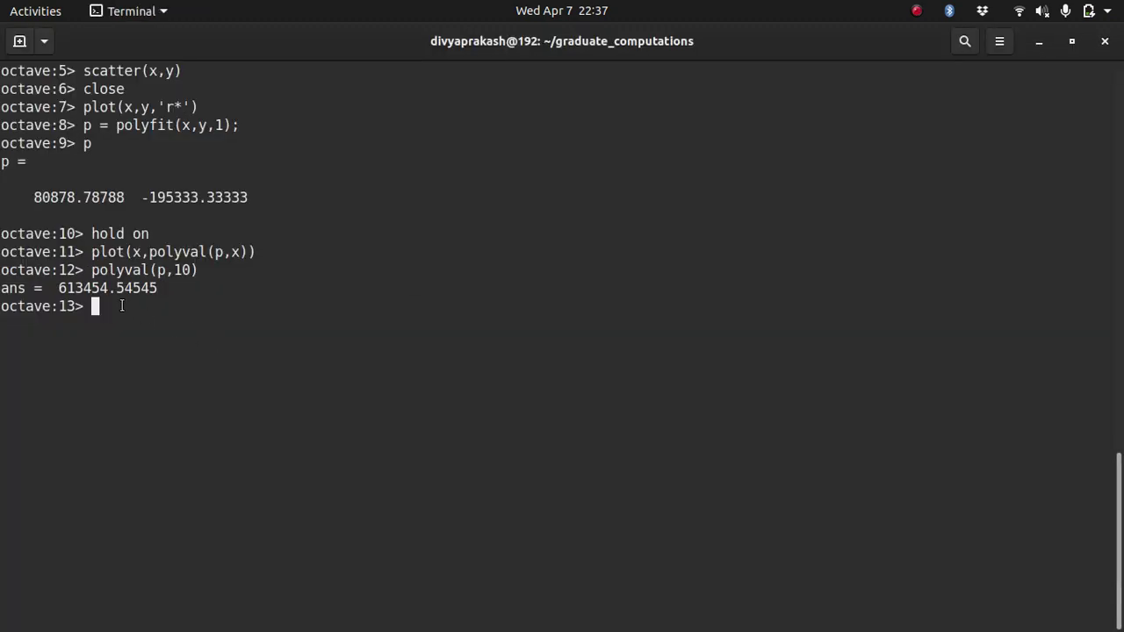
key(alt+Tab)
key(alt+Tab)
key(alt+Tab)
click(188, 330)
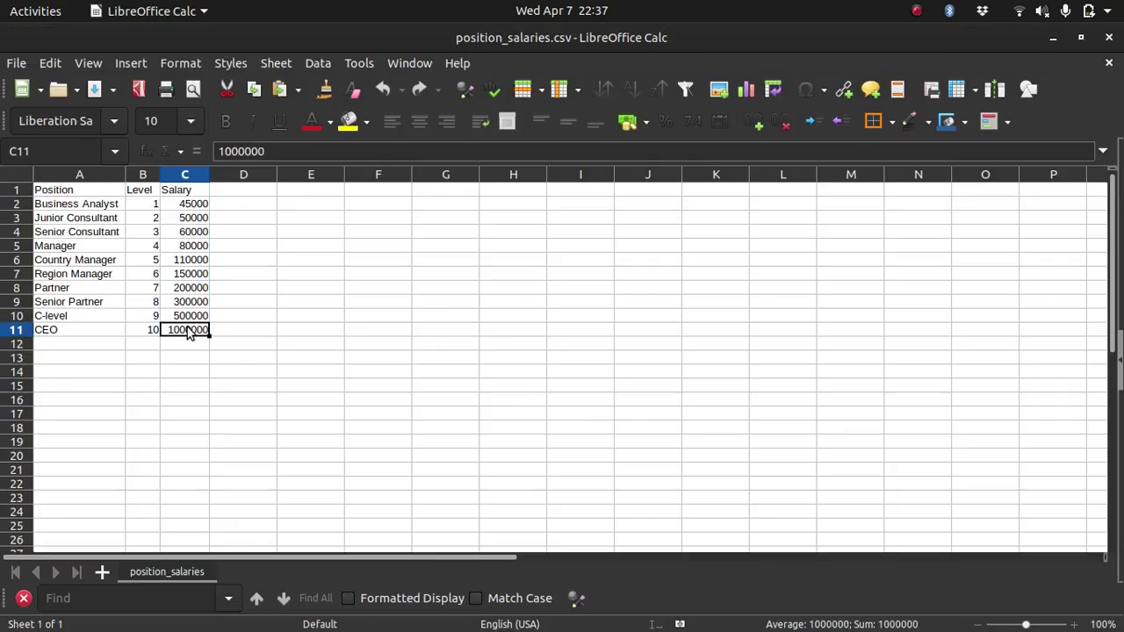
key(alt+Tab)
text(1000000)
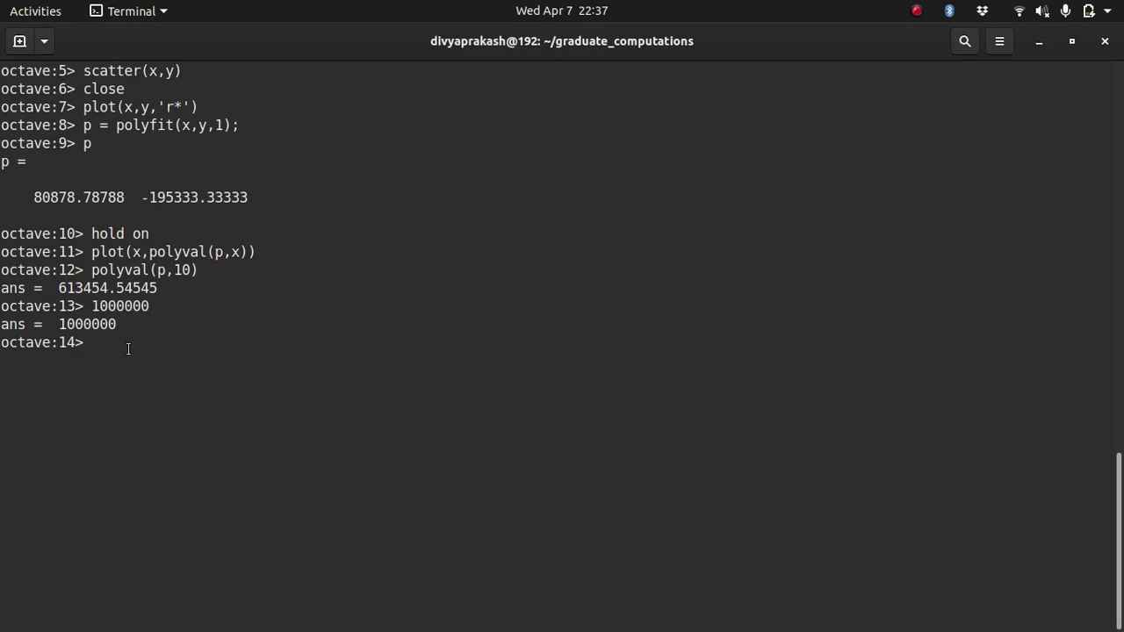
Look over the linear fit in Figure 1 and close the figure window
key(alt+Tab)
key(alt+Tab)
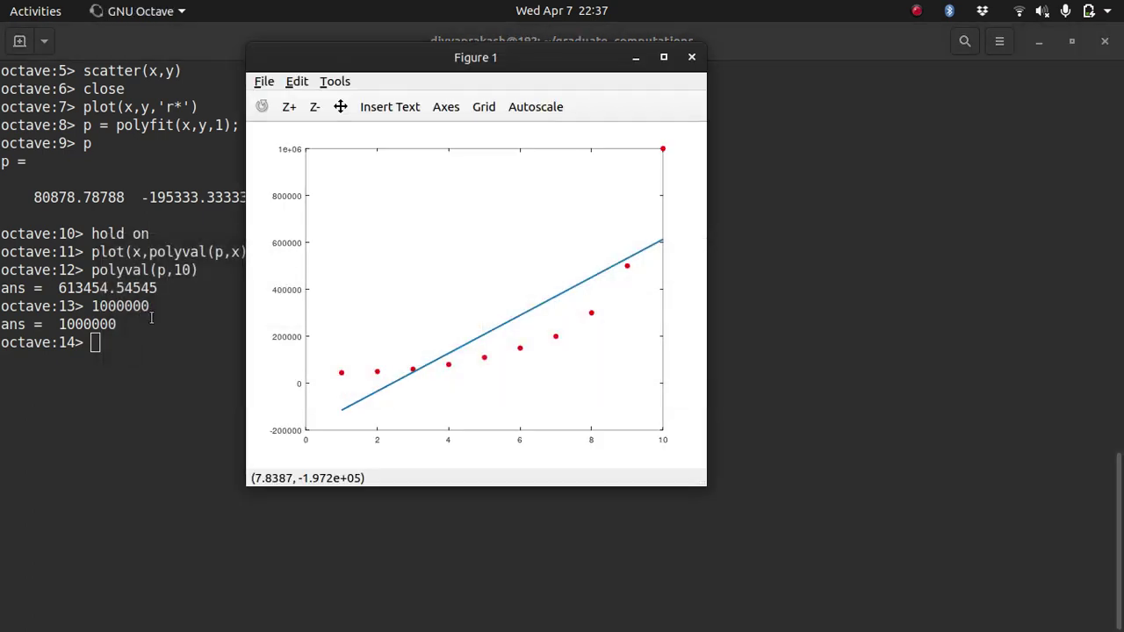
click(692, 58)
Clear the Octave console and open polyReg.m with edit polyReg
key(ctrl+l)
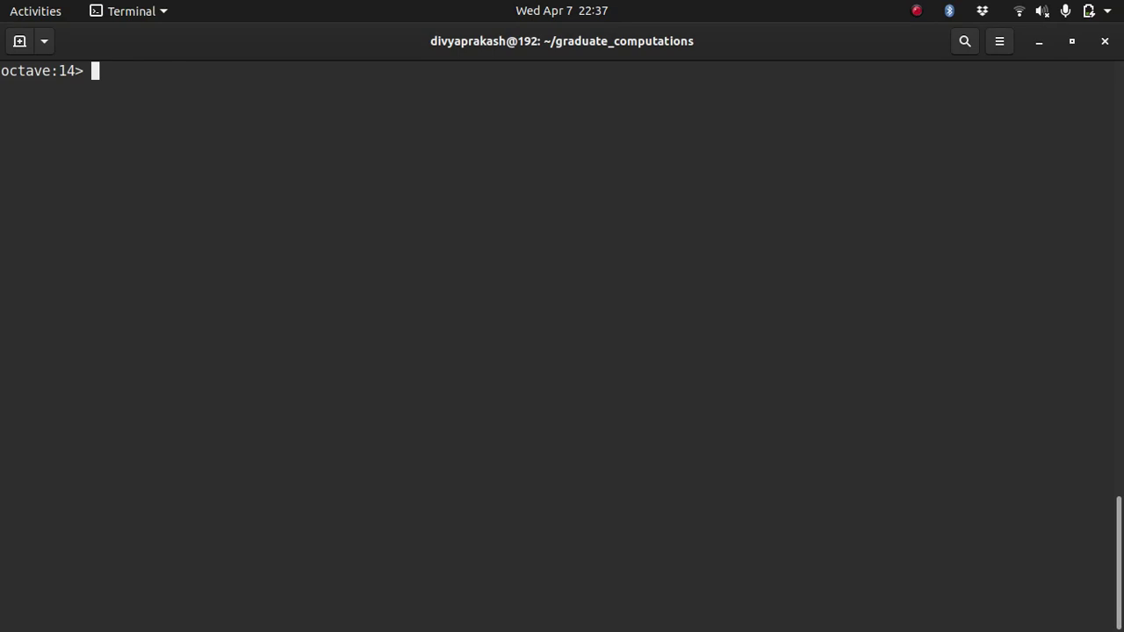
text(edit pol)
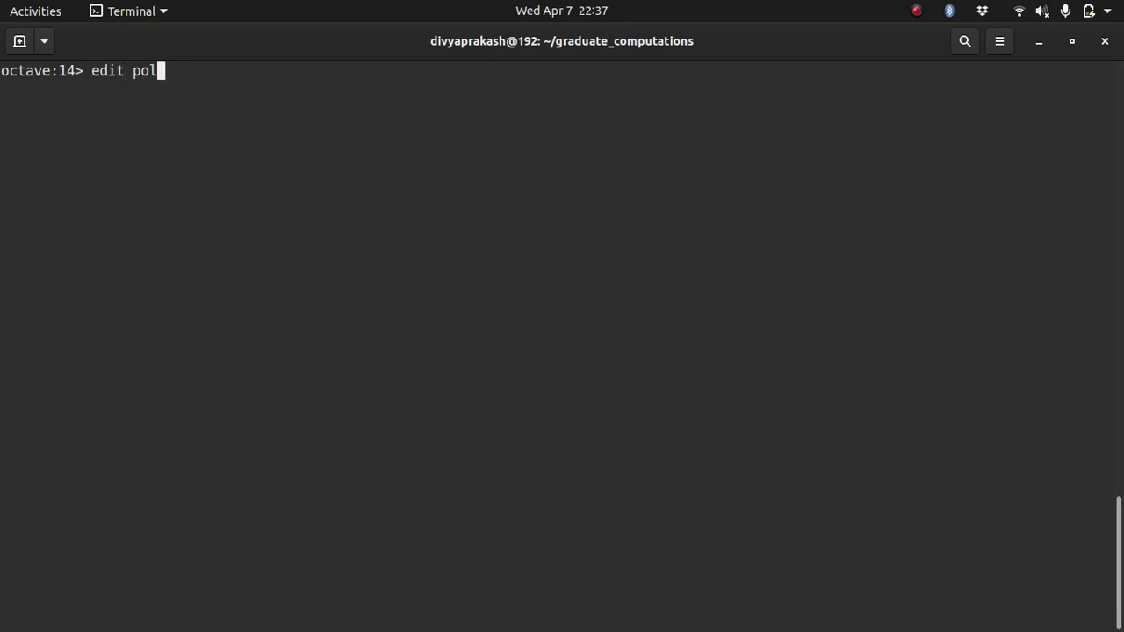
text(yReg)
key(Return)
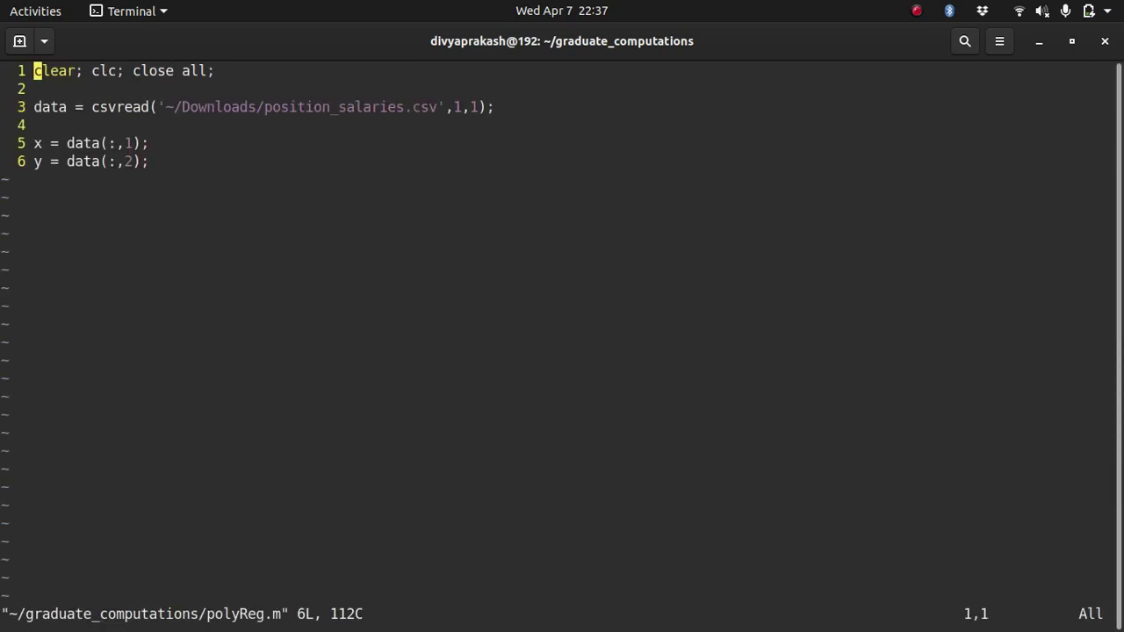
Insert a new line after the y definition on line 6, then switch to the Xournal++ notes
key(j)
key(j)
key(j)
key(j)
key(j)
key(dollar)
key(a)
key(Return)
key(Return)
key(Return)
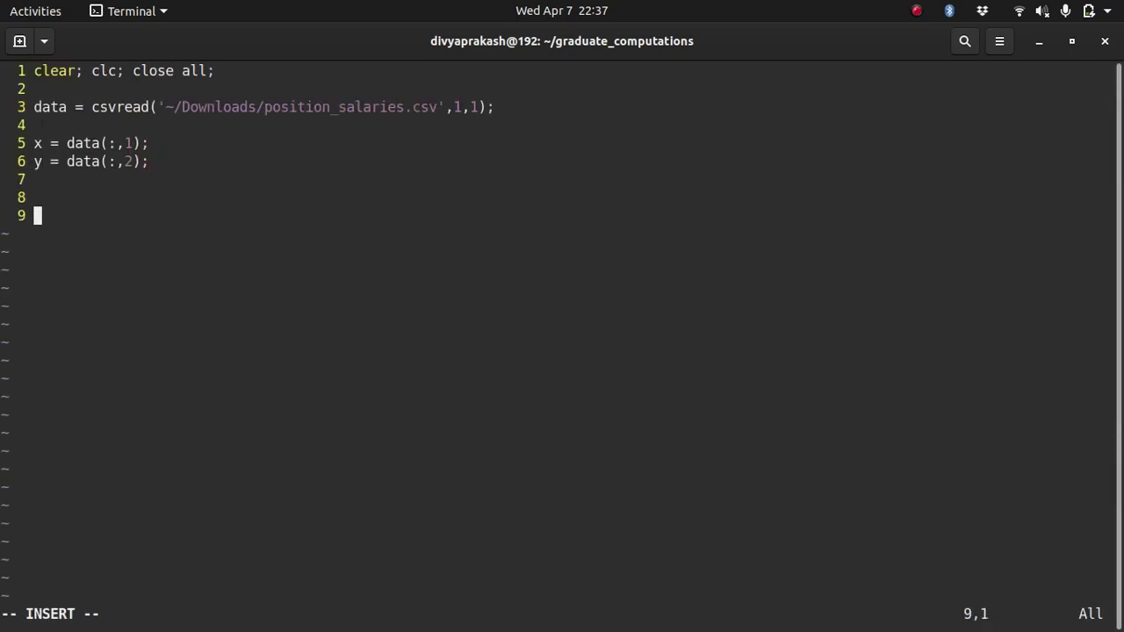
key(BackSpace)
key(alt+Tab)
key(Tab)
key(Tab)
key(Tab)
key(Tab)
key(Tab)
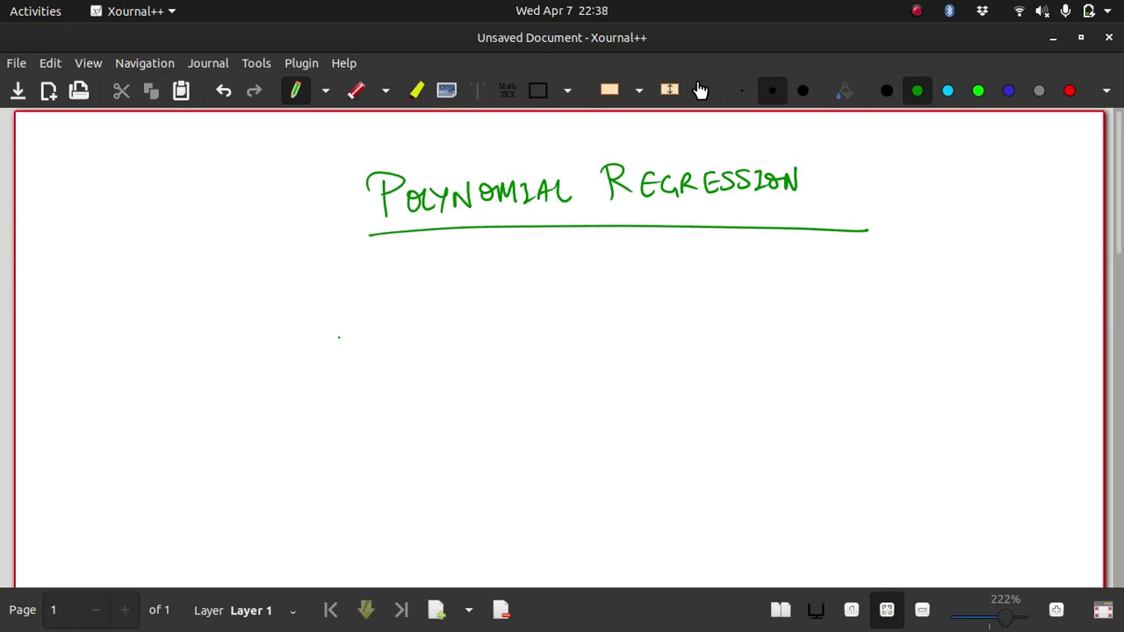
Handwrite the cubic model P = a₀ + a₁x + a₂x² + a₃x³ below the title
drag(221, 319, 221, 346)
mouse_move(220, 318)
mouse_down()
mouse_move(225, 334)
mouse_move(267, 329)
mouse_up()
drag(251, 339, 316, 328)
drag(330, 324, 350, 322)
mouse_move(340, 315)
mouse_down()
mouse_move(340, 330)
mouse_move(365, 327)
mouse_up()
mouse_move(374, 318)
mouse_down()
mouse_move(374, 332)
mouse_move(427, 319)
mouse_up()
drag(418, 311, 418, 328)
mouse_move(439, 316)
mouse_down()
mouse_move(434, 327)
mouse_move(445, 327)
mouse_up()
drag(449, 321, 475, 323)
mouse_move(476, 304)
mouse_down()
mouse_move(505, 325)
mouse_move(513, 318)
mouse_up()
mouse_move(525, 314)
mouse_down()
mouse_move(538, 330)
mouse_move(560, 323)
mouse_up()
drag(564, 301, 569, 314)
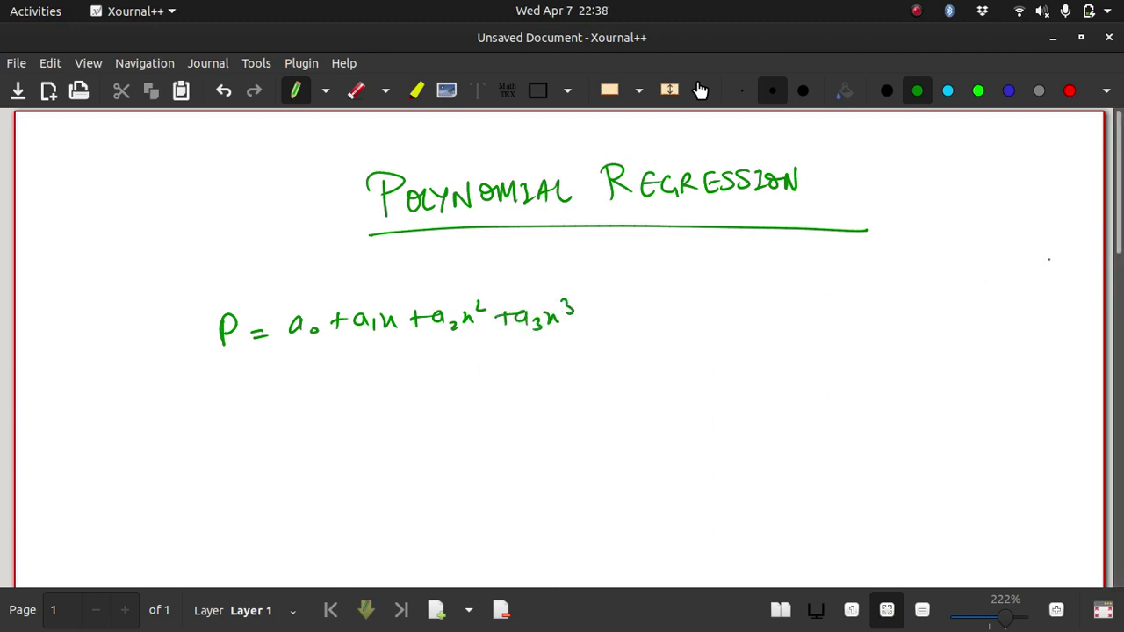
Write the data rows x₁ y₁, x₂ y₂, x₃ y₃ and bracket them as a matrix
scroll(1119, 264, down, 2)
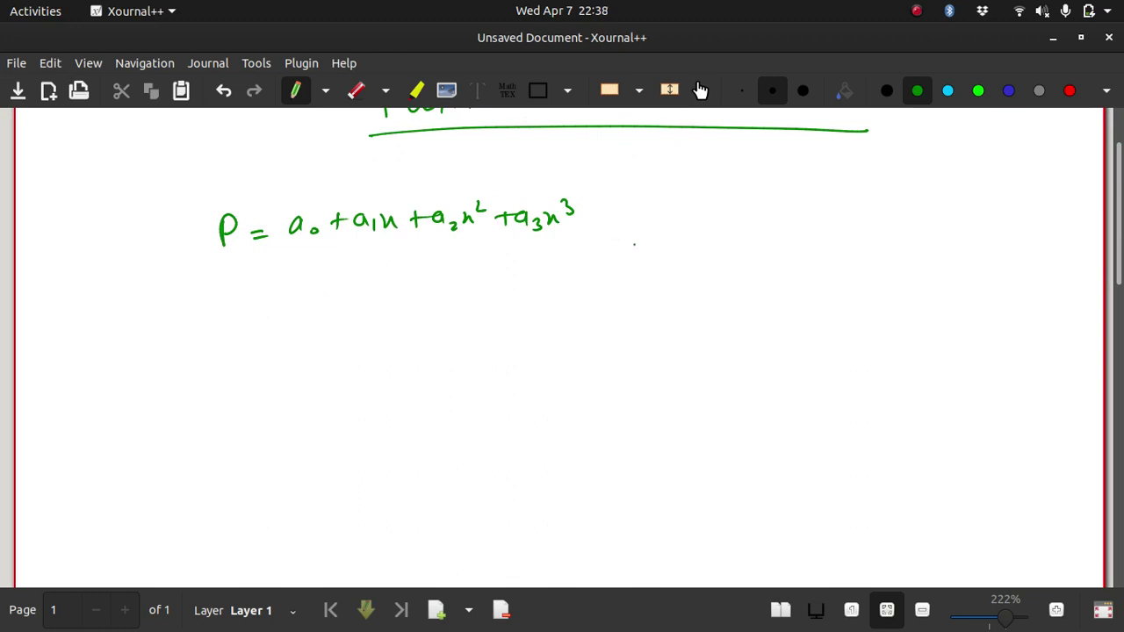
drag(712, 199, 725, 209)
mouse_move(729, 205)
mouse_down()
mouse_move(761, 207)
mouse_move(760, 217)
mouse_up()
click(750, 214)
mouse_move(776, 204)
mouse_down()
mouse_move(733, 235)
mouse_move(744, 239)
mouse_up()
drag(754, 229, 760, 237)
mouse_move(766, 227)
mouse_down()
mouse_move(758, 248)
mouse_move(783, 246)
mouse_up()
drag(712, 262, 727, 269)
drag(729, 265, 738, 276)
drag(761, 262, 764, 281)
drag(778, 266, 788, 278)
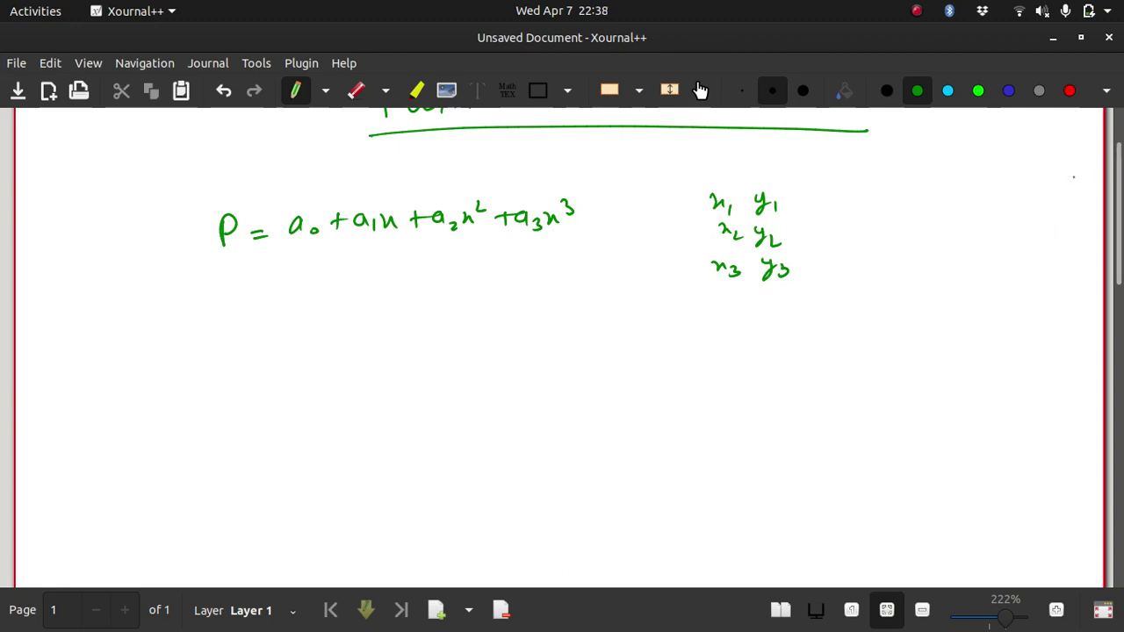
scroll(1121, 197, up, 1)
scroll(1122, 192, down, 2)
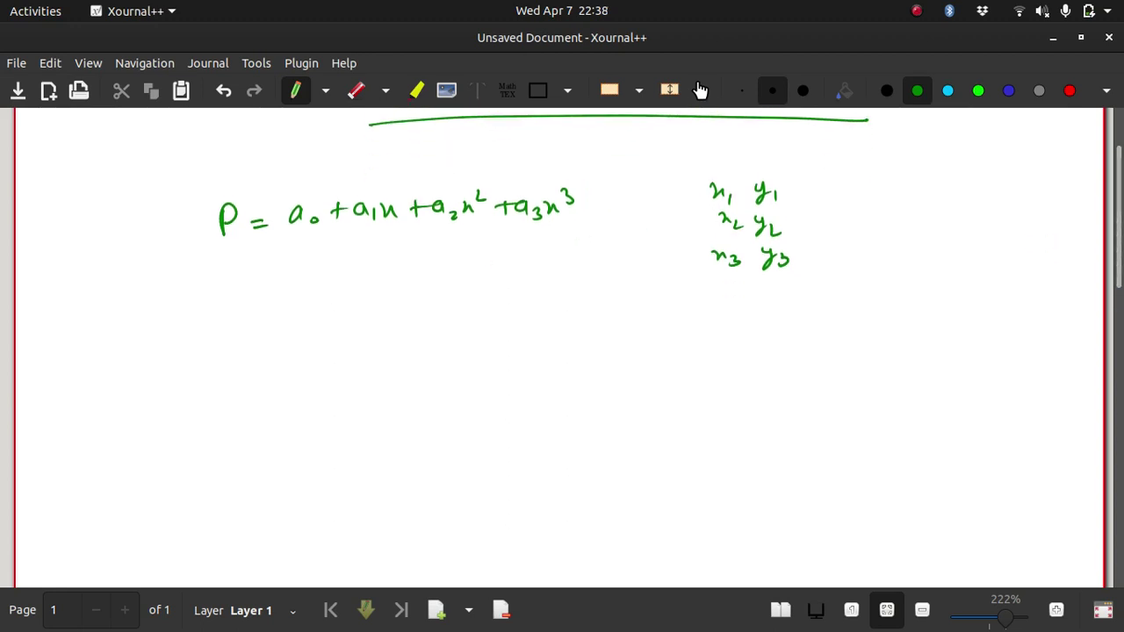
drag(706, 180, 702, 261)
mouse_move(780, 180)
mouse_down()
mouse_move(793, 221)
mouse_move(777, 266)
mouse_up()
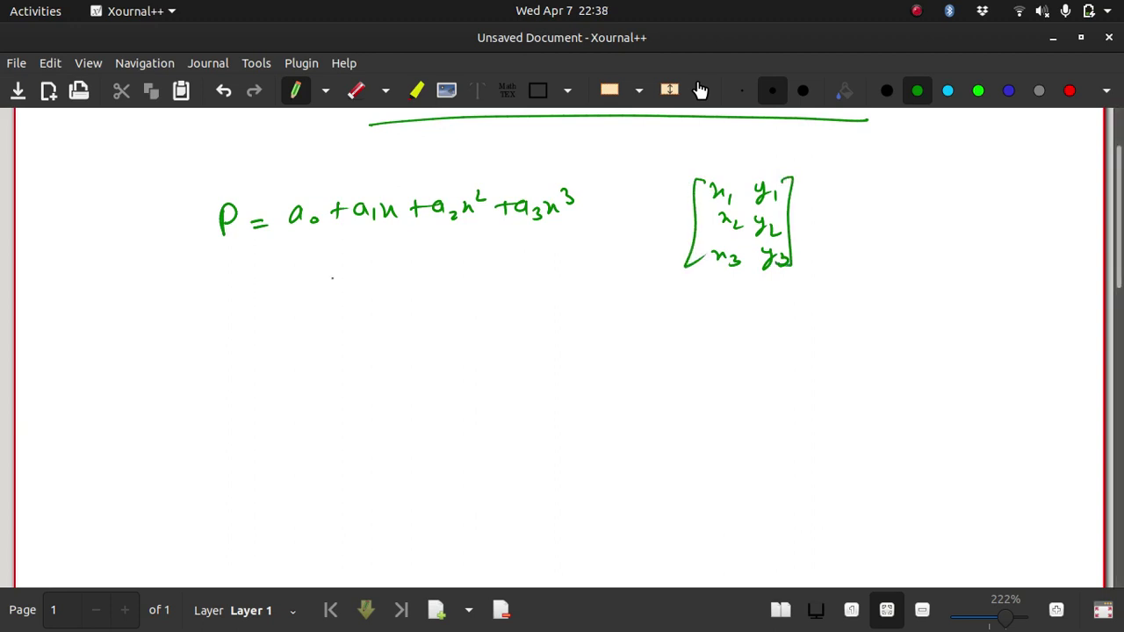
Write the first-point equation a₀ + a₁x₁ + a₂x₁² + a₃x₁³ = y₁, erasing a stray plus
mouse_move(263, 330)
mouse_down()
mouse_move(263, 344)
mouse_move(275, 340)
mouse_up()
drag(290, 333, 325, 337)
mouse_move(331, 330)
mouse_down()
mouse_move(331, 341)
mouse_move(349, 338)
mouse_up()
mouse_move(358, 332)
mouse_down()
mouse_move(358, 342)
mouse_move(375, 335)
mouse_up()
drag(370, 329, 381, 328)
mouse_move(401, 324)
mouse_down()
mouse_move(396, 332)
mouse_move(442, 342)
mouse_up()
drag(456, 320, 457, 336)
drag(449, 328, 483, 341)
drag(492, 320, 507, 337)
drag(524, 314, 525, 314)
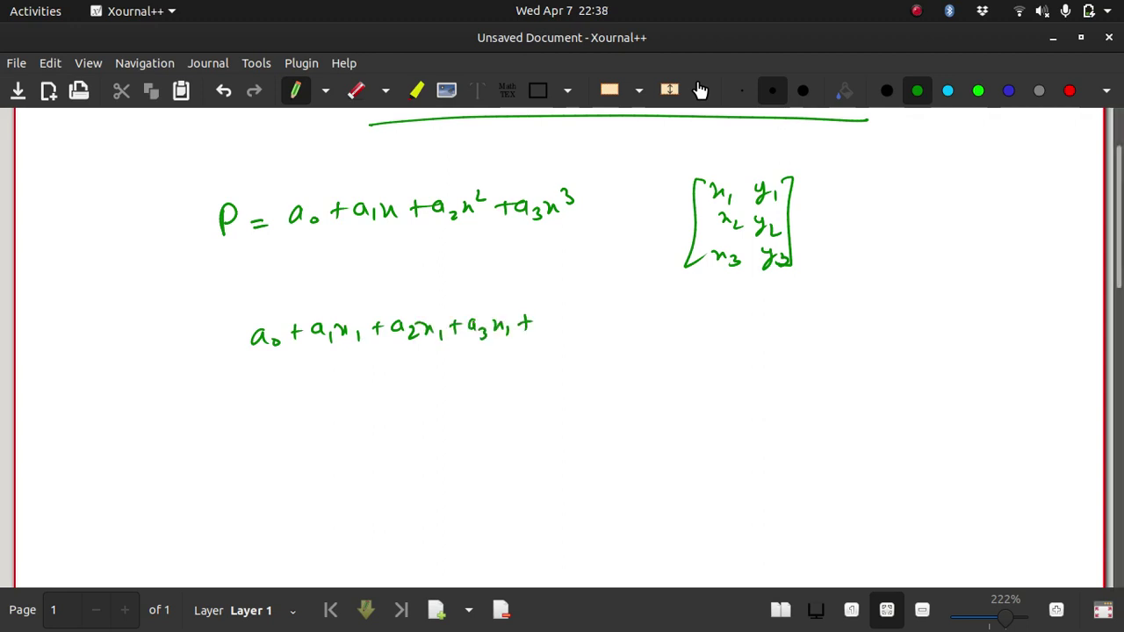
drag(531, 318, 526, 329)
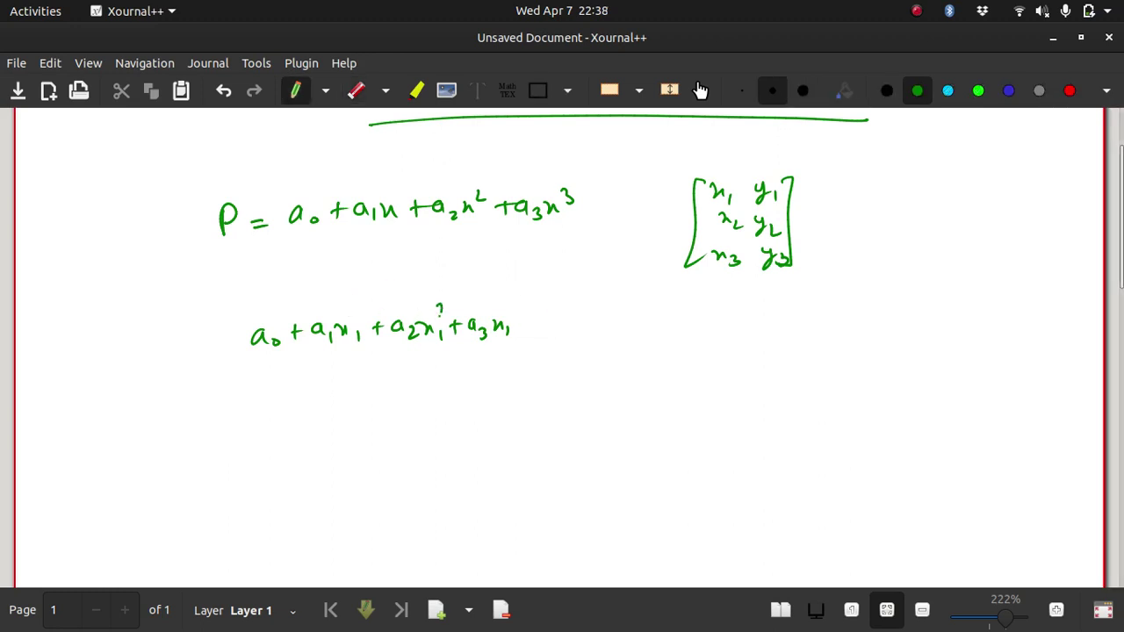
drag(521, 320, 535, 321)
mouse_move(520, 329)
mouse_down()
mouse_move(562, 324)
mouse_move(553, 335)
mouse_up()
drag(575, 315, 575, 331)
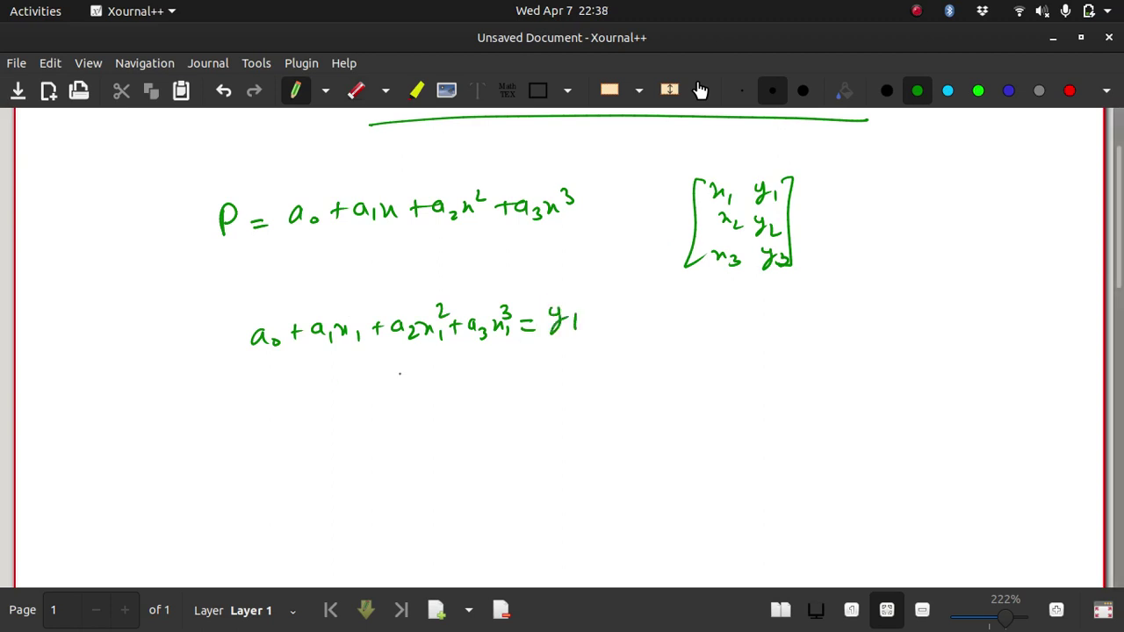
Write the second-point equation a₀ + a₁x₂ + a₂x₂² + a₃x₂³ = y₂
drag(263, 382, 264, 393)
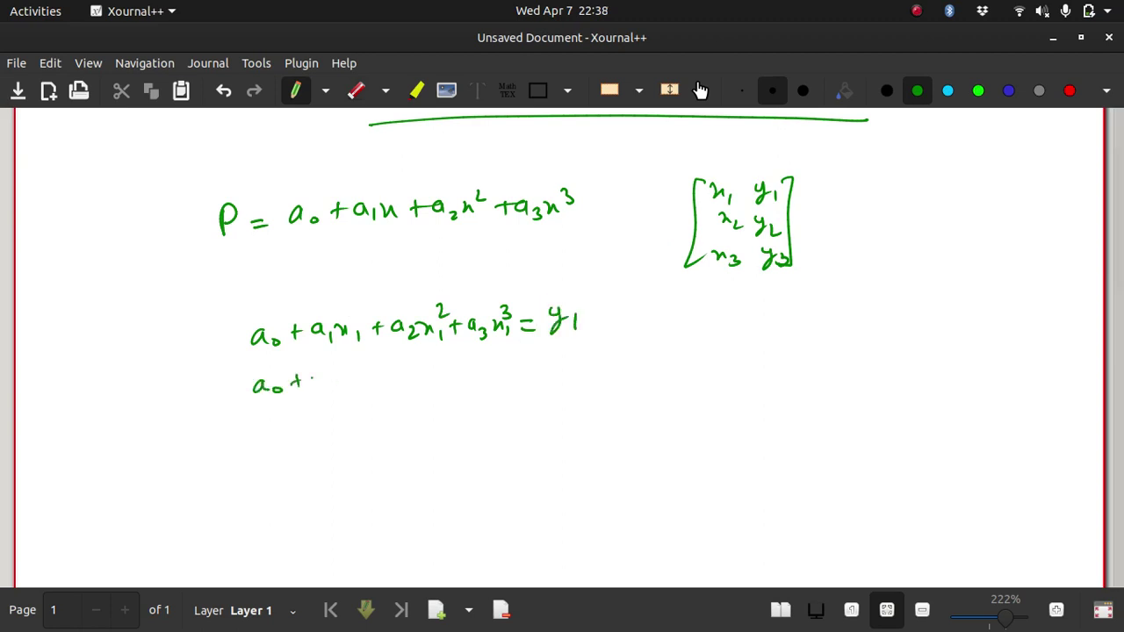
drag(335, 378, 339, 392)
drag(340, 377, 360, 392)
drag(361, 385, 369, 392)
mouse_move(380, 371)
mouse_down()
mouse_move(380, 385)
mouse_move(422, 388)
mouse_up()
drag(425, 374, 444, 387)
mouse_move(441, 381)
mouse_down()
mouse_move(452, 390)
mouse_move(453, 371)
mouse_up()
drag(464, 367, 464, 381)
drag(457, 375, 507, 390)
drag(508, 371, 522, 385)
mouse_move(526, 378)
mouse_down()
mouse_move(533, 390)
mouse_move(534, 376)
mouse_move(522, 385)
mouse_up()
drag(519, 378, 534, 392)
mouse_move(525, 358)
mouse_down()
mouse_move(576, 392)
mouse_move(604, 384)
mouse_up()
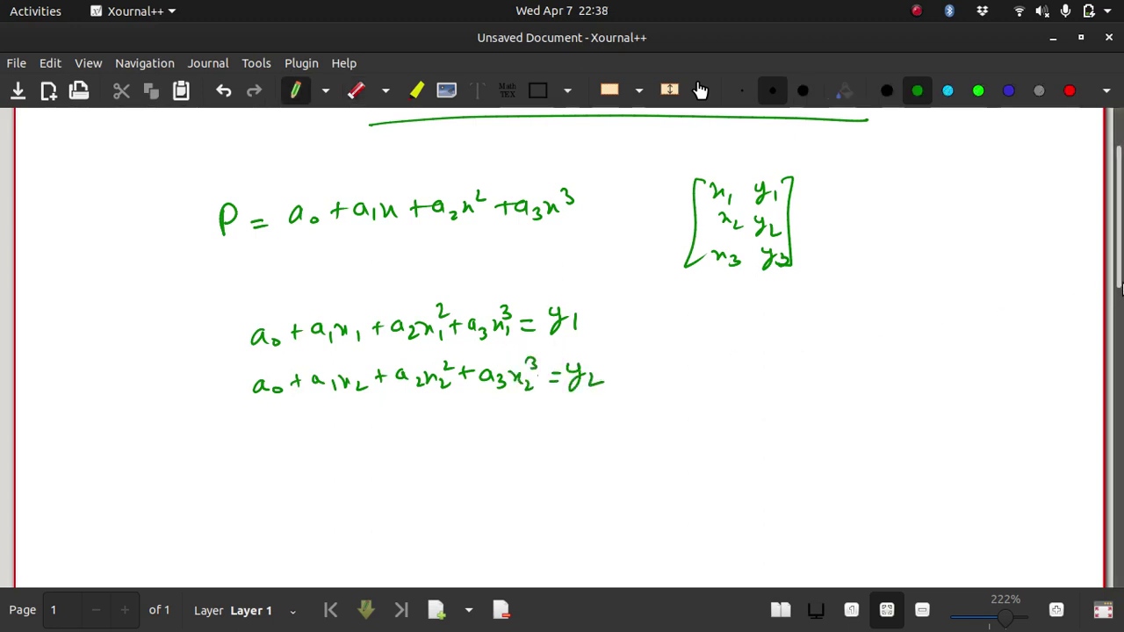
Write the third-point equation a₀ + a₁x₃ + a₂x₃² + a₃x₃³ = y₃
scroll(959, 311, down, 2)
drag(267, 367, 304, 380)
drag(295, 371, 309, 370)
drag(331, 364, 349, 374)
drag(355, 368, 366, 377)
drag(386, 358, 387, 372)
drag(380, 365, 430, 376)
mouse_move(432, 360)
mouse_down()
mouse_move(443, 372)
mouse_move(463, 357)
mouse_up()
drag(476, 356, 476, 371)
drag(465, 363, 508, 371)
mouse_move(513, 366)
mouse_down()
mouse_move(520, 378)
mouse_move(539, 372)
mouse_up()
mouse_move(542, 360)
mouse_down()
mouse_move(534, 374)
mouse_move(546, 358)
mouse_up()
drag(557, 360, 571, 370)
drag(583, 356, 590, 381)
drag(603, 367, 615, 378)
Draw the bracketed matrix with rows 1, x, x², x³ for x₁, x₂ and x₃ below the equations
scroll(706, 326, down, 3)
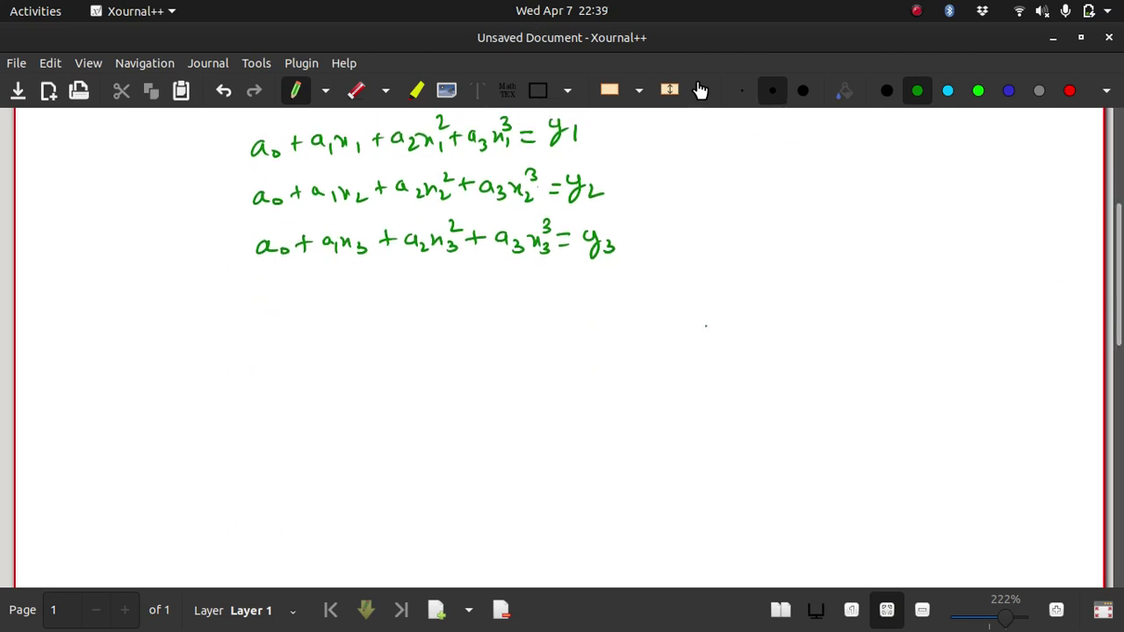
mouse_move(304, 344)
mouse_down()
mouse_move(280, 378)
mouse_move(304, 475)
mouse_up()
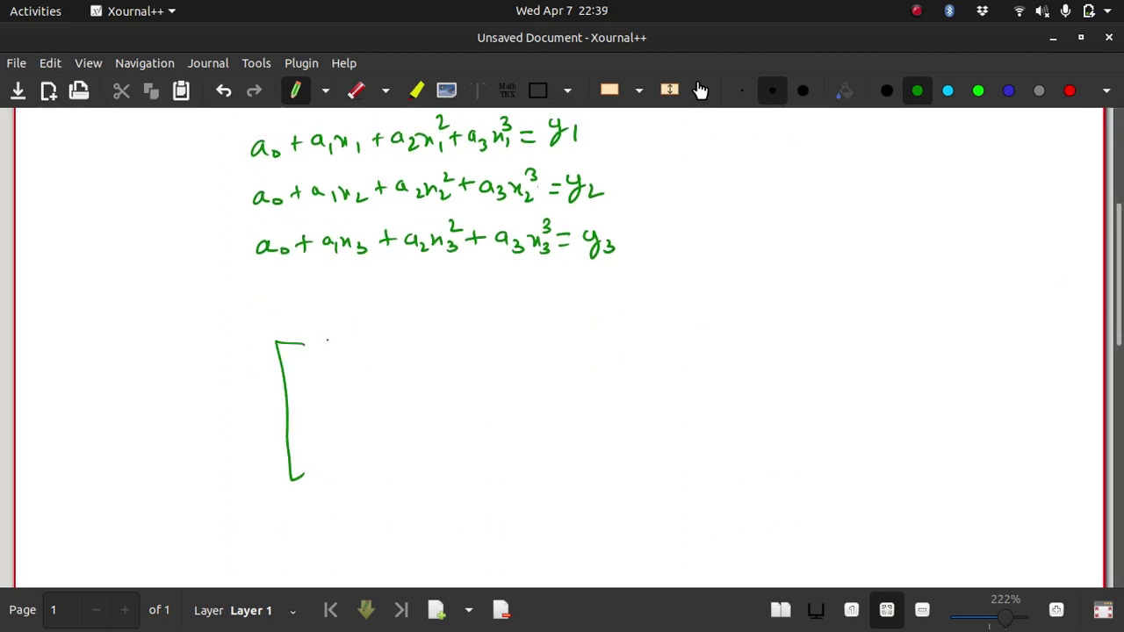
mouse_move(317, 343)
mouse_down()
mouse_move(317, 365)
mouse_move(496, 359)
mouse_up()
drag(498, 354, 499, 363)
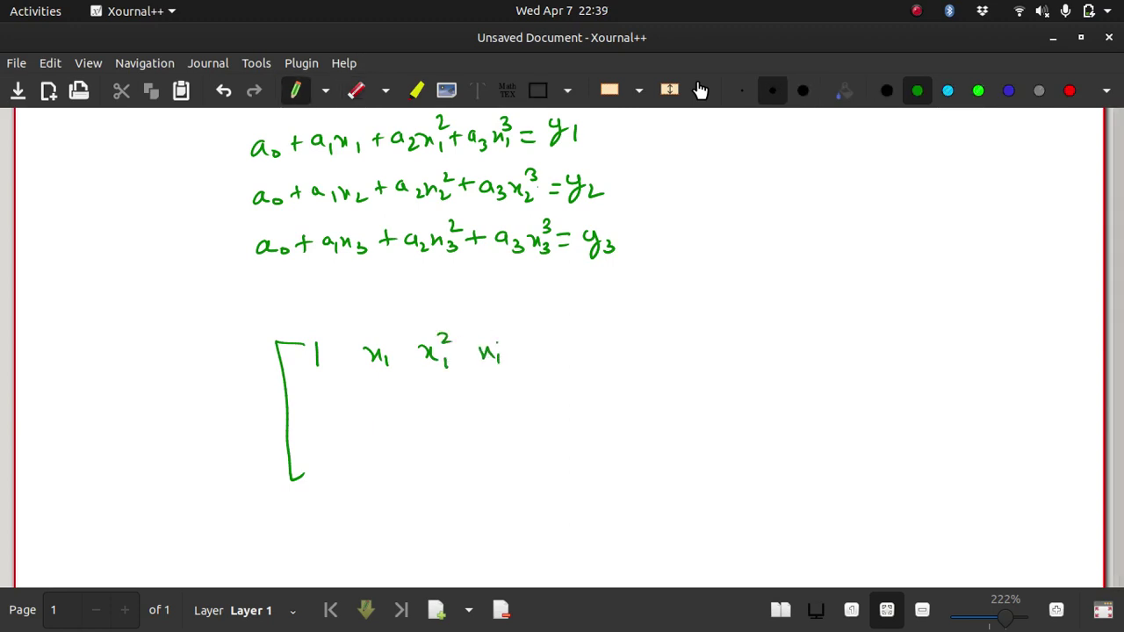
drag(368, 408, 442, 421)
mouse_move(447, 415)
mouse_down()
mouse_move(458, 426)
mouse_move(462, 405)
mouse_up()
mouse_move(486, 405)
mouse_down()
mouse_move(500, 417)
mouse_move(507, 401)
mouse_up()
mouse_move(331, 455)
mouse_down()
mouse_move(332, 476)
mouse_move(401, 475)
mouse_up()
drag(402, 467, 454, 472)
mouse_move(458, 466)
mouse_down()
mouse_move(464, 478)
mouse_move(506, 474)
mouse_up()
drag(507, 467, 515, 480)
drag(510, 442, 514, 451)
mouse_move(532, 341)
mouse_down()
mouse_move(544, 338)
mouse_move(538, 470)
mouse_up()
Add the bracketed a₀–a₃ coefficient vector, erasing the faulty bottom of its bracket
click(587, 374)
drag(586, 339, 577, 444)
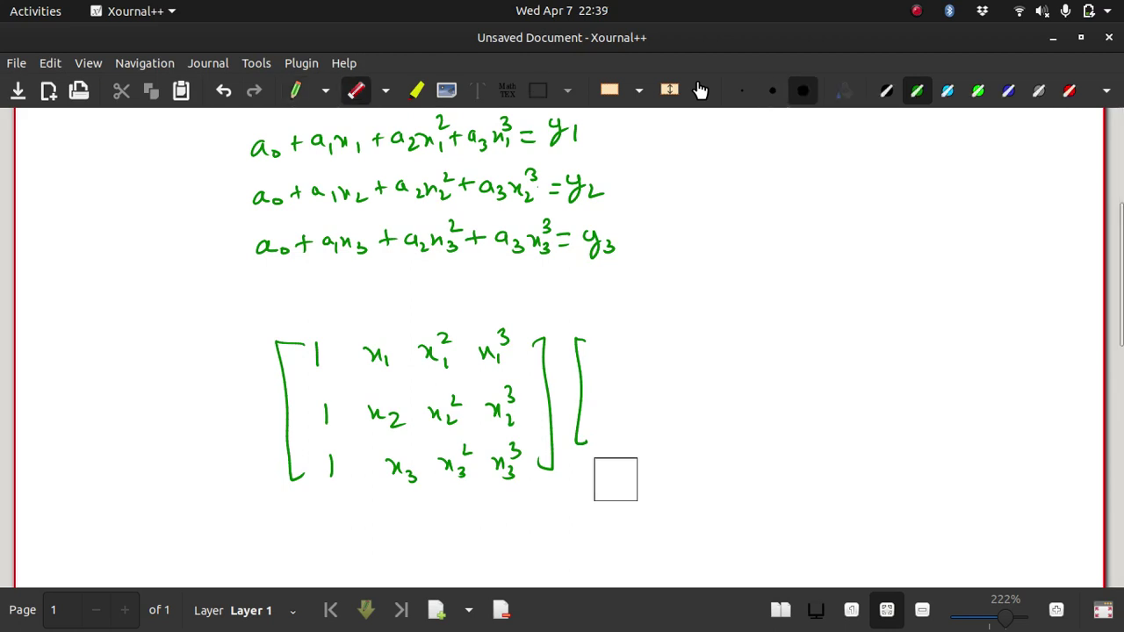
mouse_move(615, 477)
mouse_down()
mouse_move(582, 437)
mouse_move(566, 463)
mouse_up()
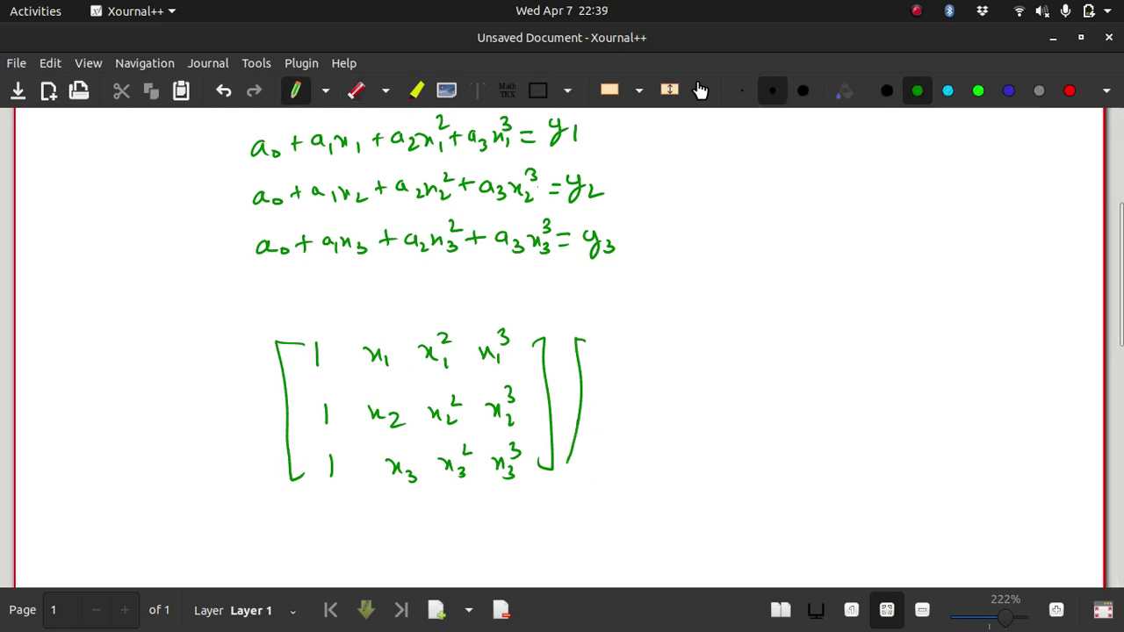
mouse_move(613, 343)
mouse_down()
mouse_move(602, 354)
mouse_move(614, 357)
mouse_up()
mouse_move(625, 352)
mouse_down()
mouse_move(606, 390)
mouse_move(644, 434)
mouse_move(611, 459)
mouse_move(622, 462)
mouse_up()
drag(626, 451, 630, 466)
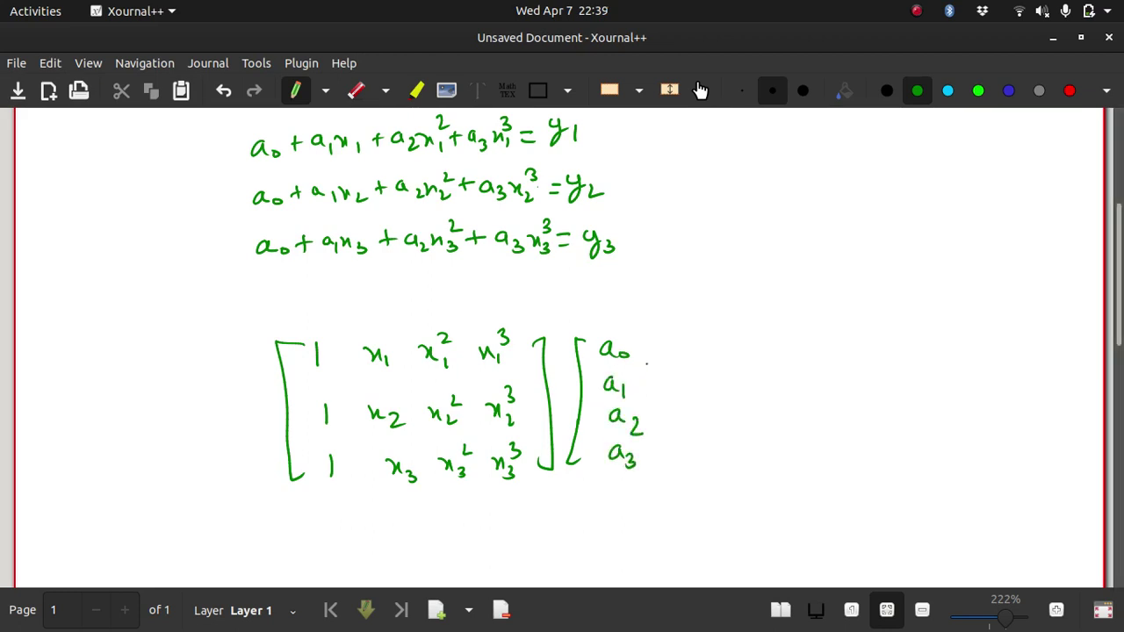
mouse_move(651, 353)
mouse_down()
mouse_move(666, 453)
mouse_move(651, 474)
mouse_up()
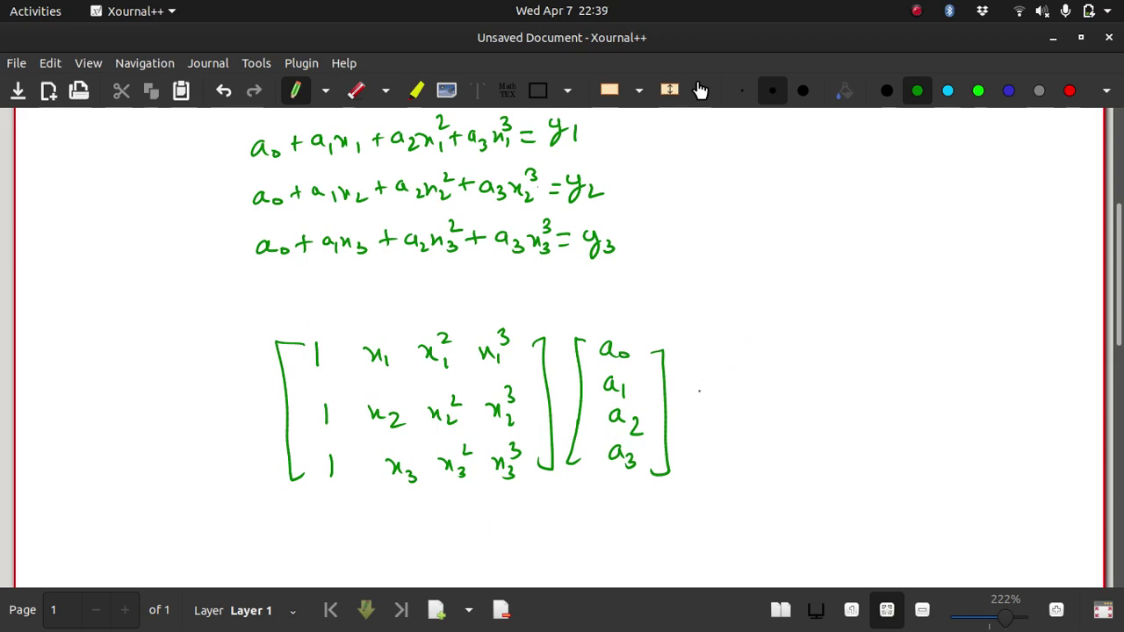
Write an equals sign and the bracketed y₁, y₂, y₃ result vector
drag(698, 396, 713, 404)
mouse_move(756, 344)
mouse_down()
mouse_move(737, 356)
mouse_move(756, 442)
mouse_move(793, 374)
mouse_move(808, 370)
mouse_up()
drag(784, 380, 787, 411)
mouse_move(796, 395)
mouse_down()
mouse_move(809, 406)
mouse_move(776, 457)
mouse_up()
drag(789, 435, 794, 449)
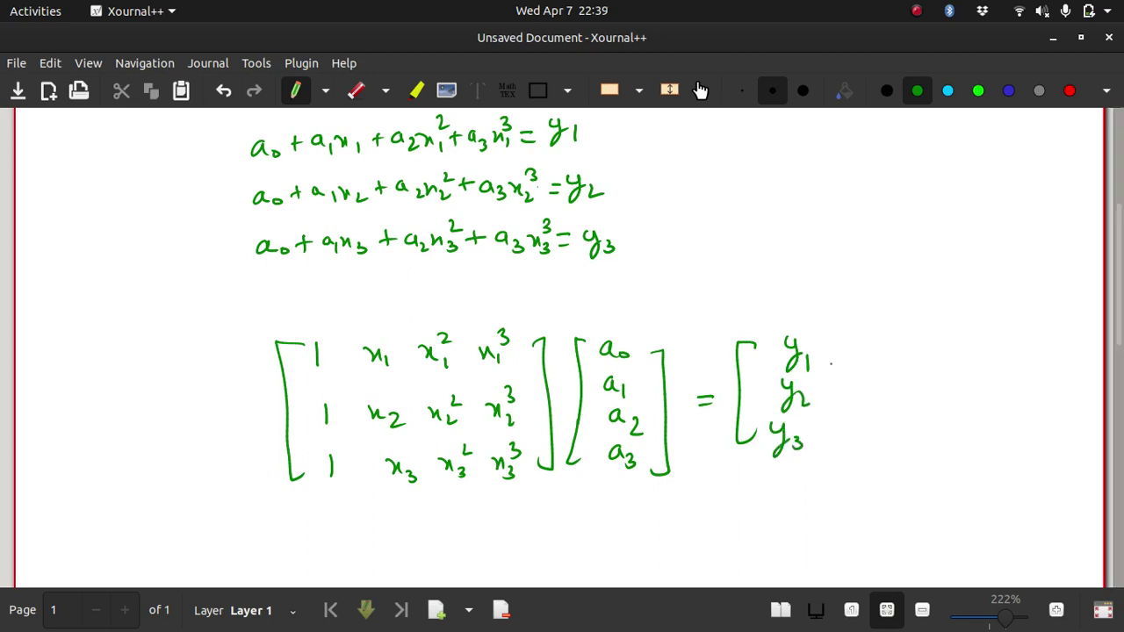
mouse_move(829, 333)
mouse_down()
mouse_move(838, 431)
mouse_move(817, 437)
mouse_up()
scroll(562, 351, up, 1)
scroll(562, 351, up, 4)
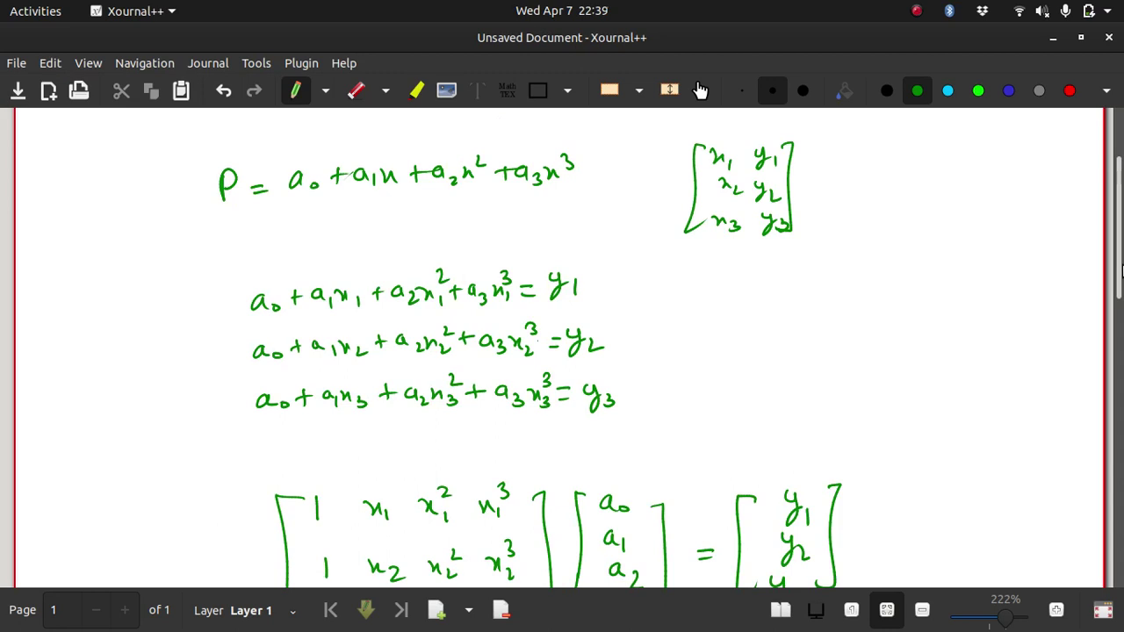
scroll(563, 352, down, 10)
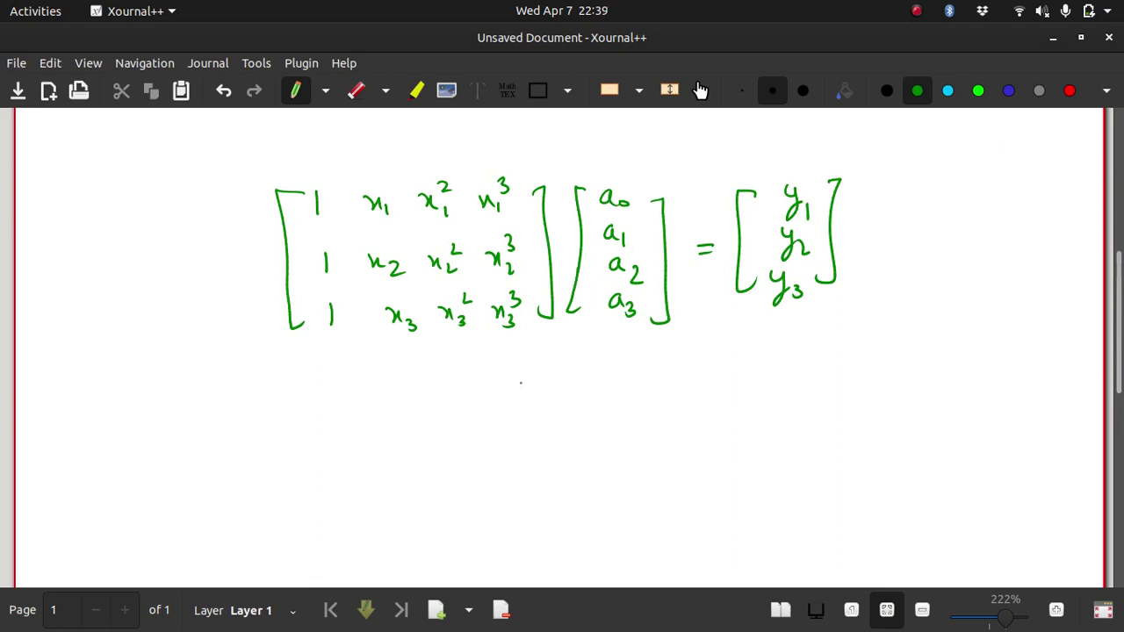
Label the matrix sizes 3x4, 4x1 and 3x1 under the three brackets
mouse_move(494, 366)
mouse_down()
mouse_move(496, 383)
mouse_move(519, 380)
mouse_up()
drag(518, 367, 509, 381)
drag(526, 364, 535, 383)
drag(597, 364, 592, 384)
mouse_move(605, 367)
mouse_down()
mouse_move(615, 380)
mouse_move(606, 382)
mouse_move(613, 369)
mouse_up()
key(ctrl+z)
key(ctrl+z)
key(ctrl+z)
mouse_move(609, 360)
mouse_down()
mouse_move(609, 376)
mouse_move(629, 376)
mouse_up()
mouse_move(629, 361)
mouse_down()
mouse_move(617, 376)
mouse_move(640, 380)
mouse_up()
click(798, 343)
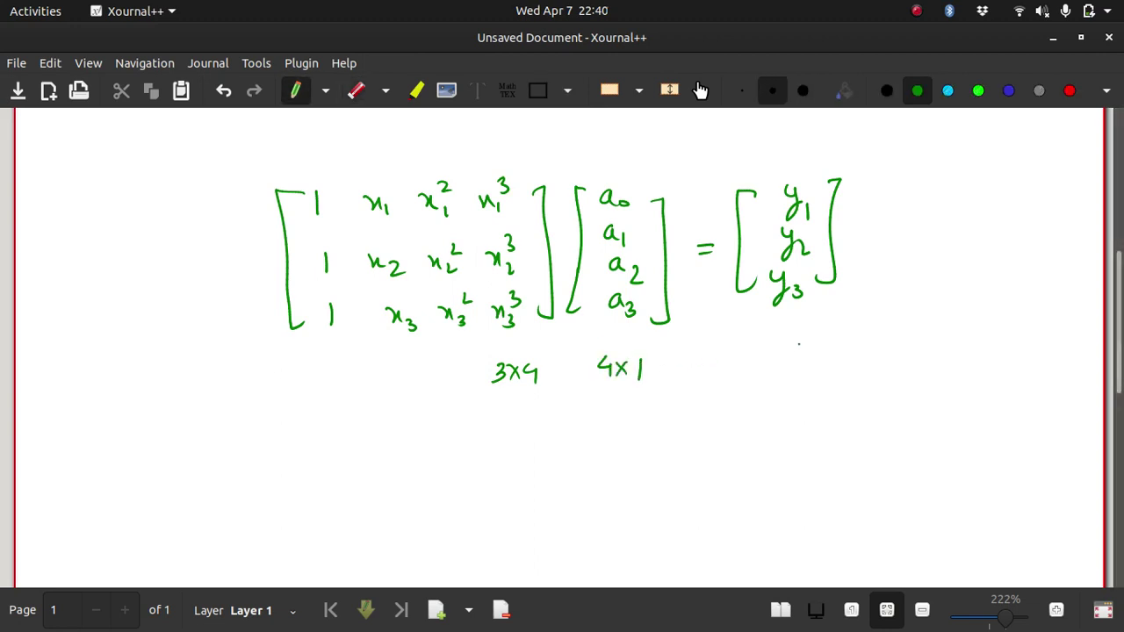
mouse_move(776, 354)
mouse_down()
mouse_move(776, 374)
mouse_move(805, 374)
mouse_up()
drag(805, 358, 789, 374)
drag(814, 357, 815, 373)
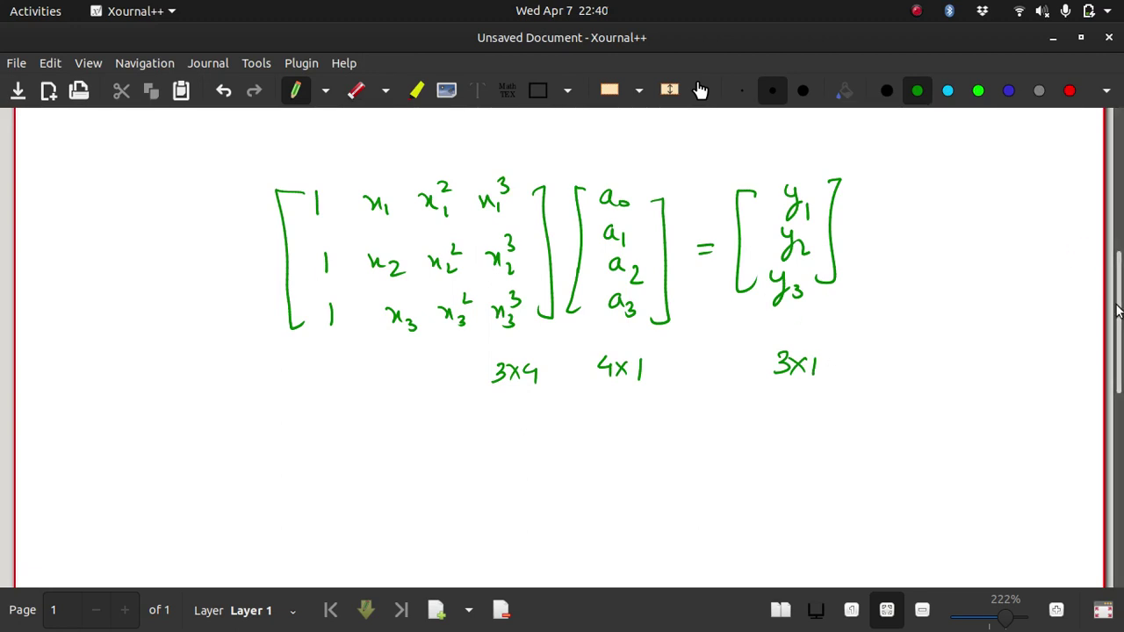
mouse_move(1119, 311)
mouse_down()
mouse_move(1119, 322)
mouse_move(1119, 244)
mouse_move(1120, 291)
mouse_up()
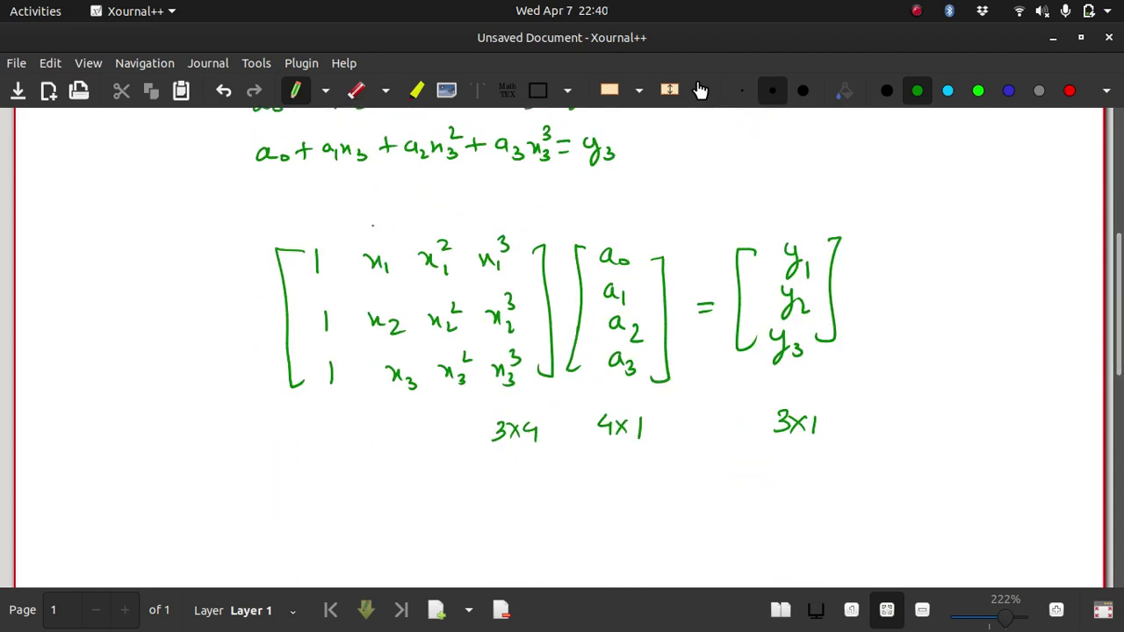
Name the matrices V, a and y above them
drag(398, 224, 423, 224)
drag(610, 205, 621, 218)
click(744, 213)
mouse_move(399, 215)
mouse_down()
mouse_move(432, 211)
mouse_move(411, 197)
mouse_up()
click(742, 212)
drag(781, 193, 793, 224)
Write the equation Va = y below the matrices
drag(1122, 299, 1122, 342)
mouse_move(494, 370)
mouse_down()
mouse_move(526, 376)
mouse_move(534, 395)
mouse_up()
drag(547, 374, 569, 372)
drag(548, 384, 596, 402)
drag(1123, 342, 1123, 294)
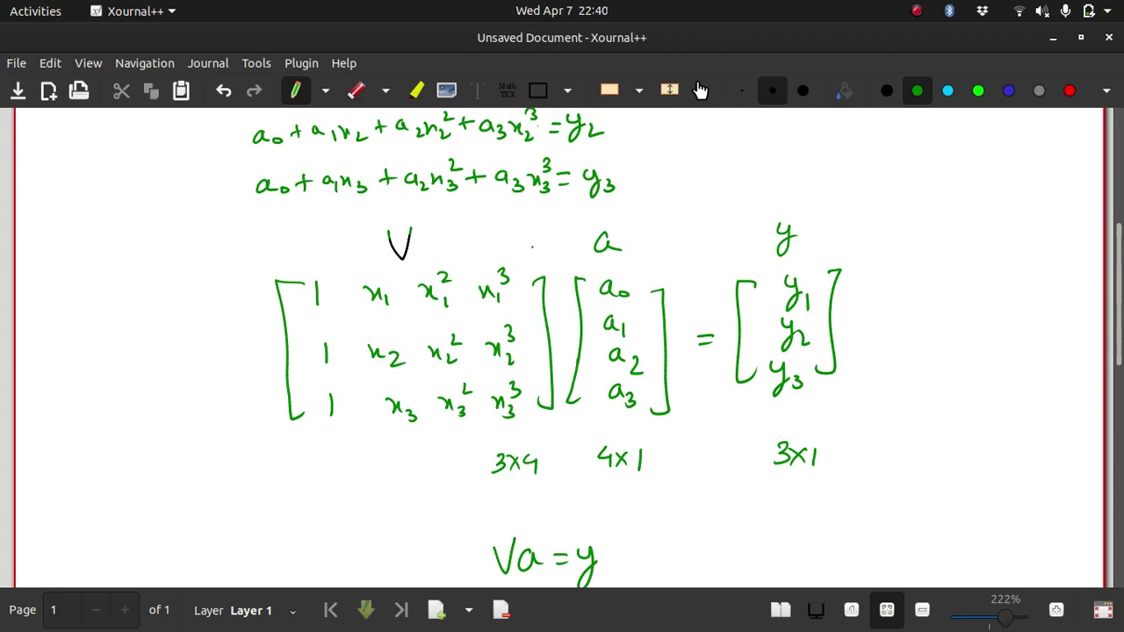
Write a = V⁻¹y underneath and draw a box around it
scroll(562, 352, down, 5)
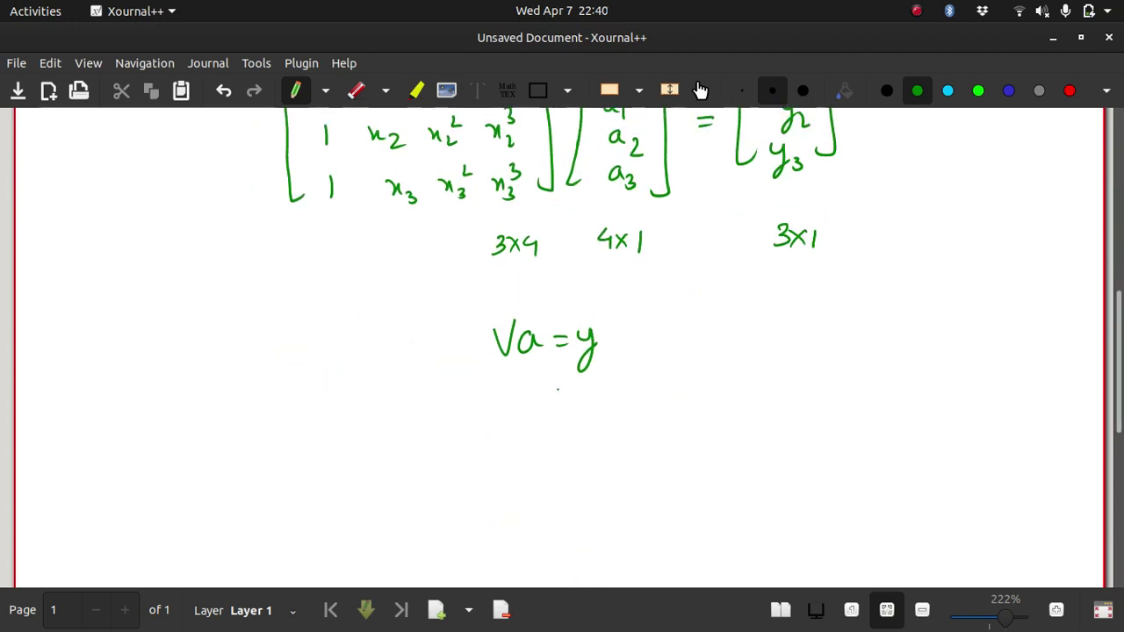
drag(543, 416, 548, 438)
drag(563, 422, 579, 421)
mouse_move(564, 433)
mouse_down()
mouse_move(612, 424)
mouse_move(624, 397)
mouse_up()
drag(629, 401, 638, 399)
drag(642, 395, 669, 440)
drag(509, 400, 525, 464)
mouse_move(509, 399)
mouse_down()
mouse_move(674, 379)
mouse_move(543, 455)
mouse_up()
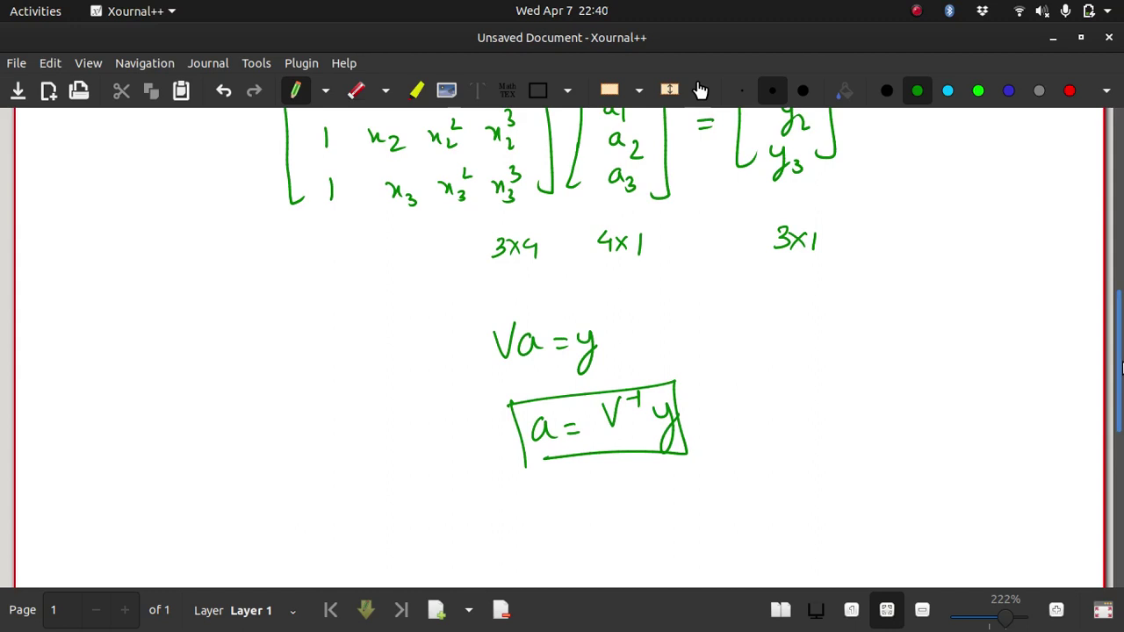
drag(1123, 356, 1123, 342)
scroll(1123, 342, up, 3)
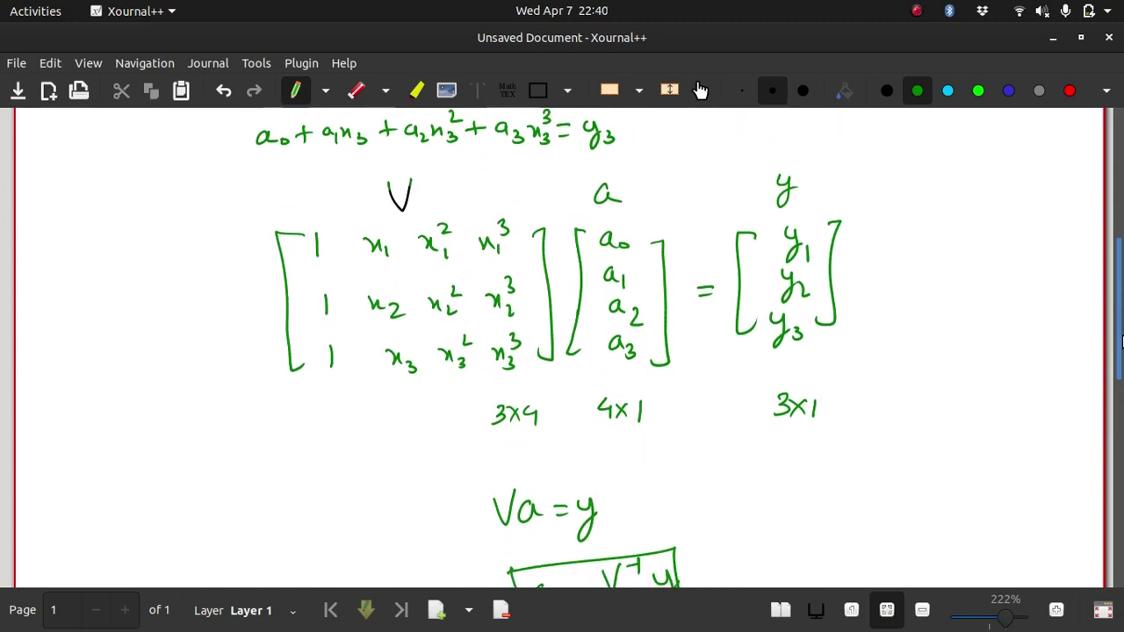
Circle V⁻¹ in the boxed a = V⁻¹y and draw an arrow to its upper right
scroll(1122, 342, down, 2)
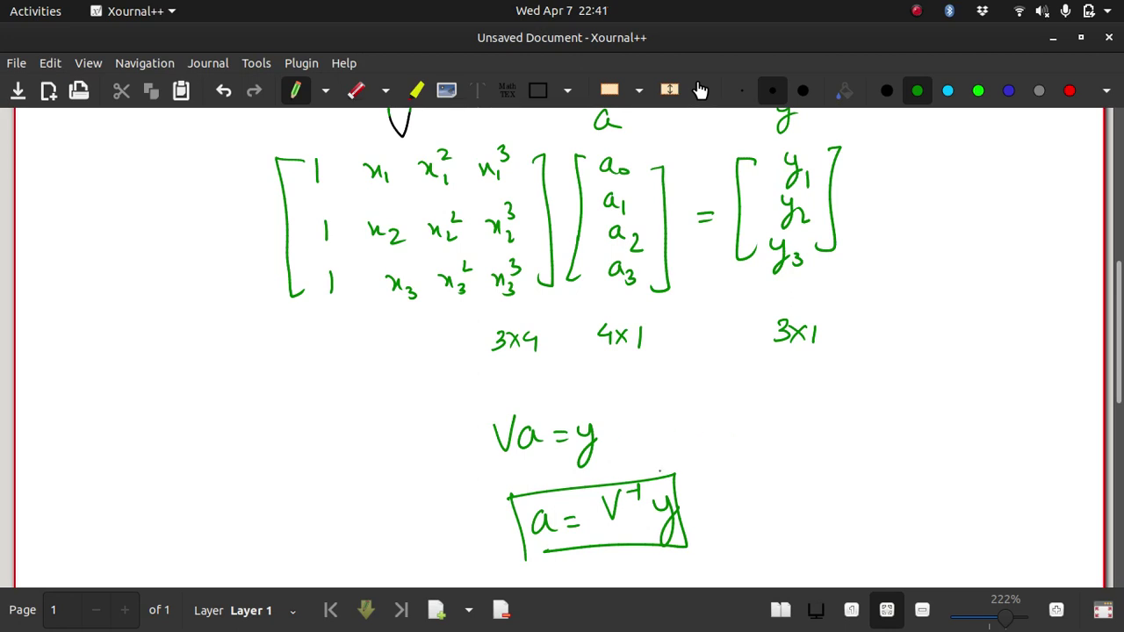
mouse_move(625, 471)
mouse_down()
mouse_move(614, 469)
mouse_move(675, 458)
mouse_up()
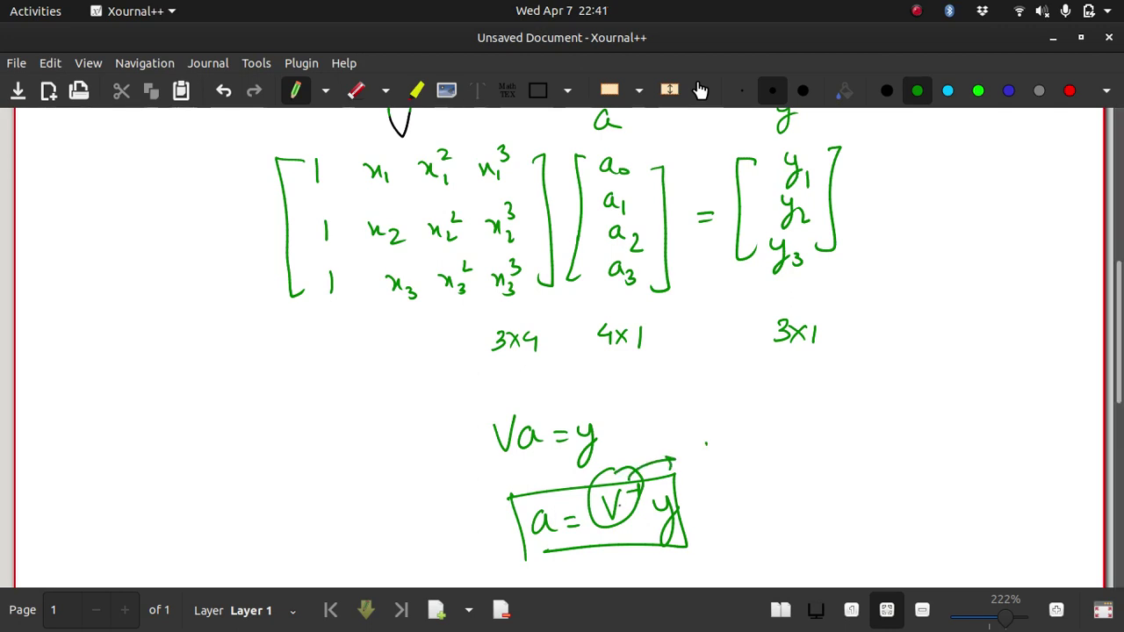
click(832, 446)
scroll(1120, 421, up, 1)
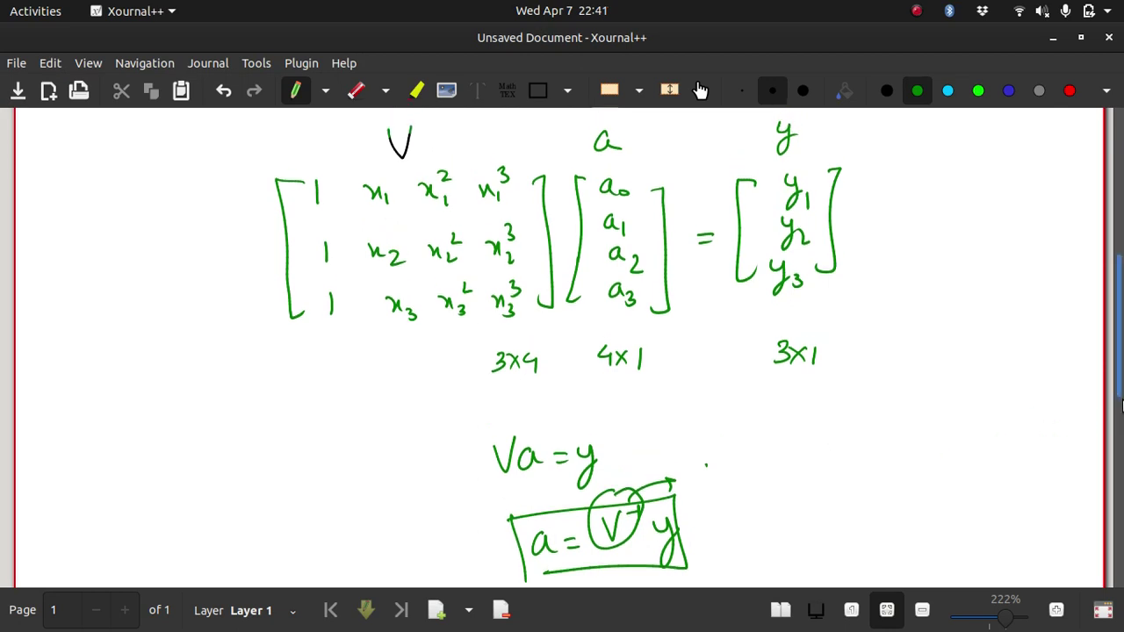
scroll(1119, 422, down, 3)
Run edit polyReg to open the script and move to its last line
text(octave:37> edit o)
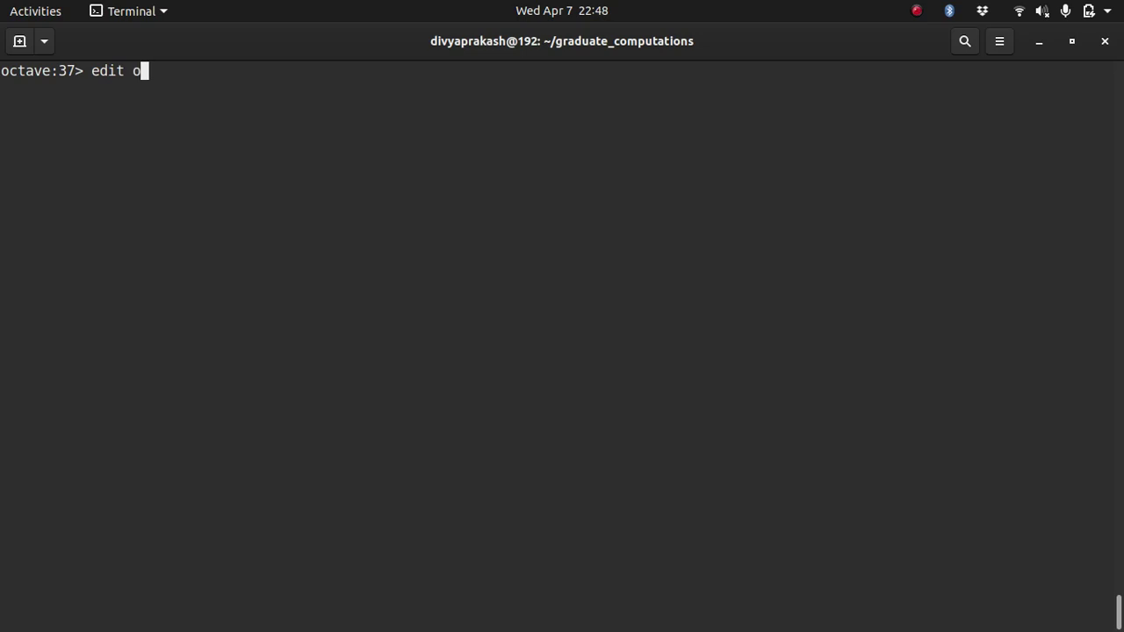
key(BackSpace)
text(polyReg)
key(Return)
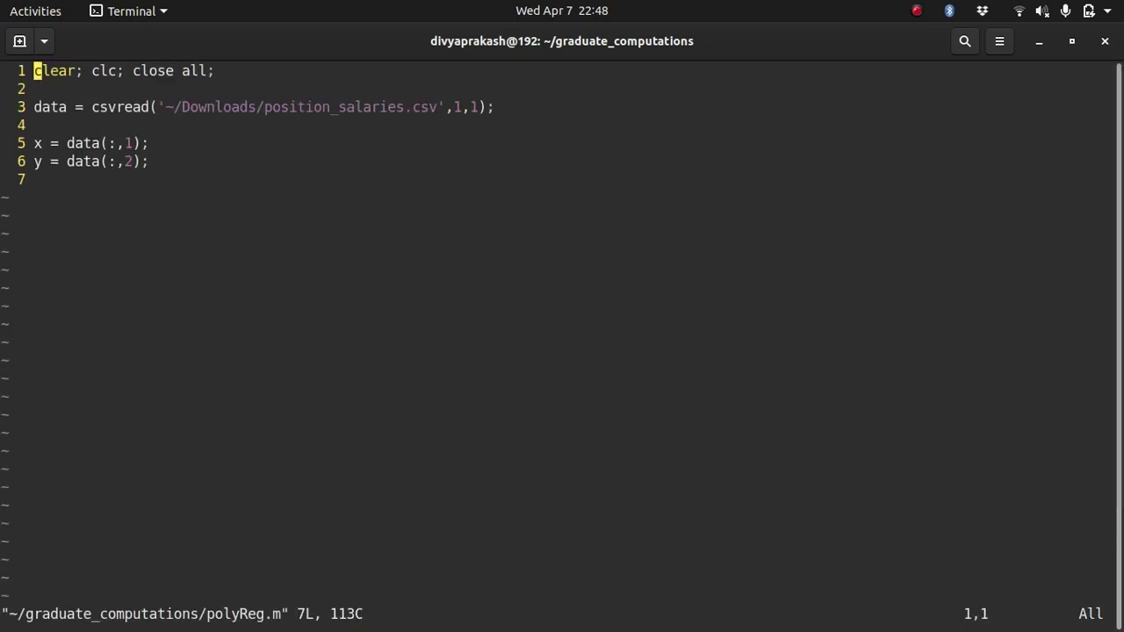
key(Down)
key(Down)
key(Down)
key(Down)
key(Down)
key(Down)
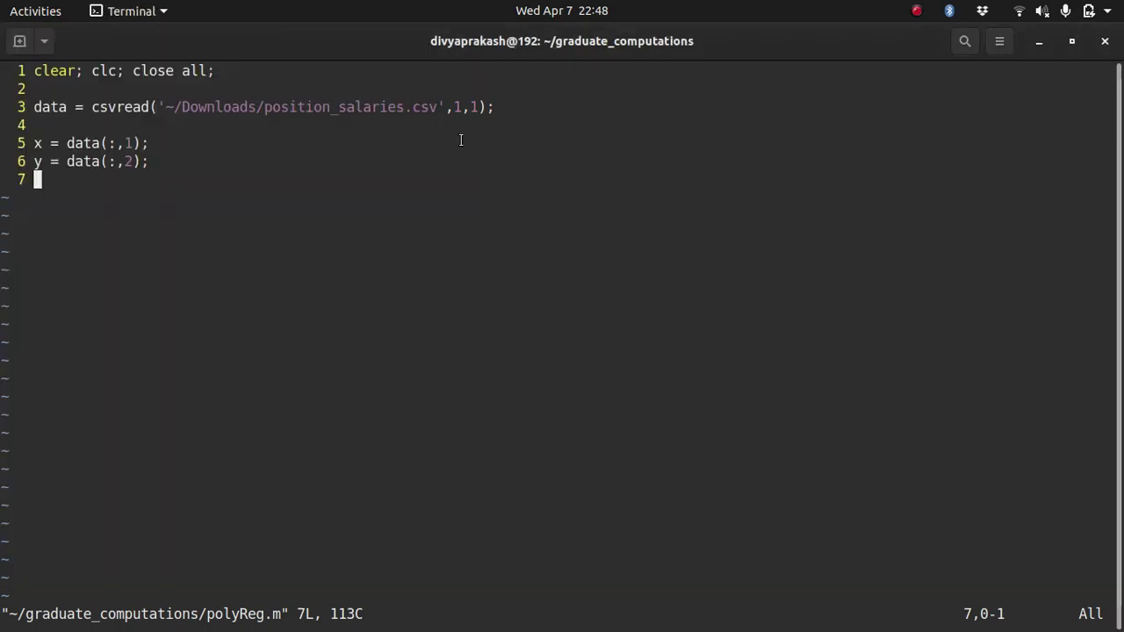
Insert a new empty line 8 below the csvread, x and y lines, consulting the notes
key(alt+Tab)
key(alt+Tab)
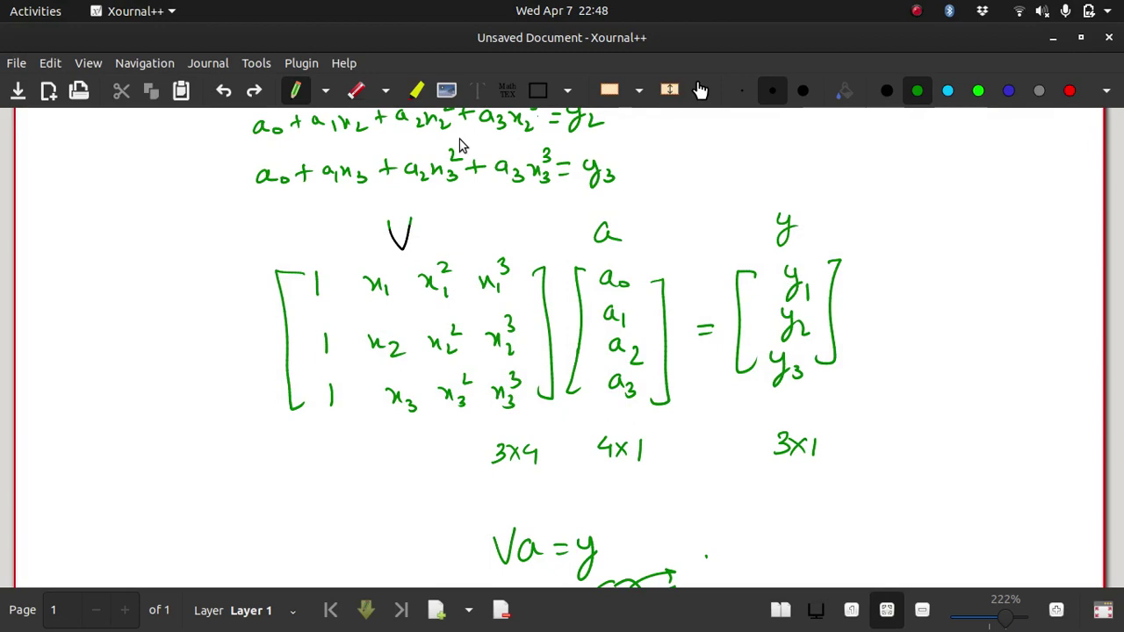
key(alt+Tab)
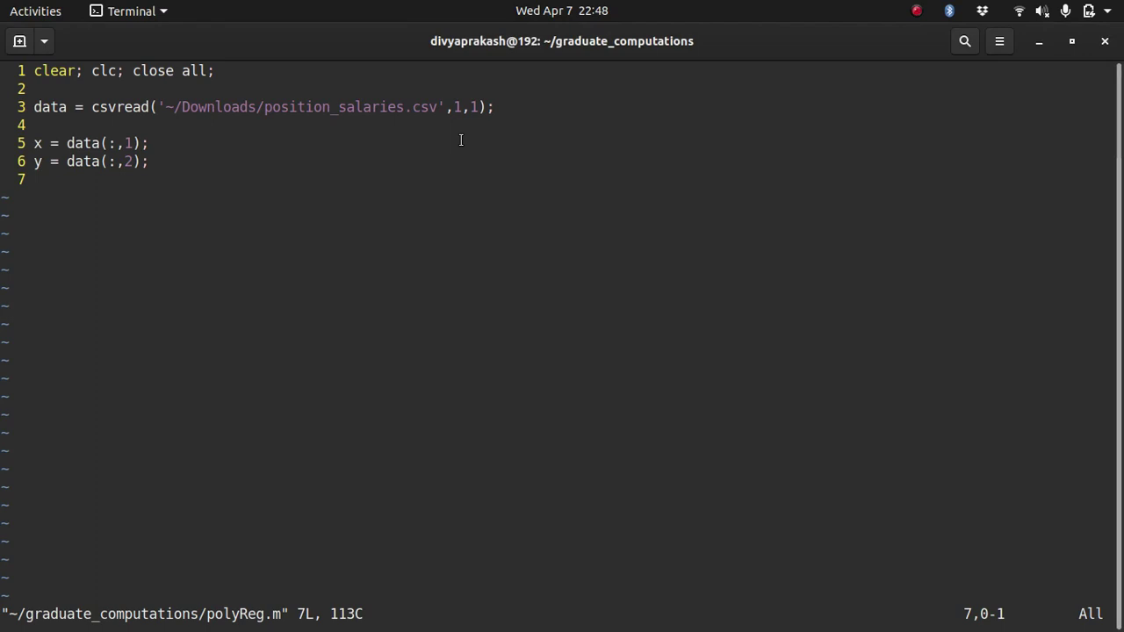
key(i)
key(Return)
key(alt+Tab)
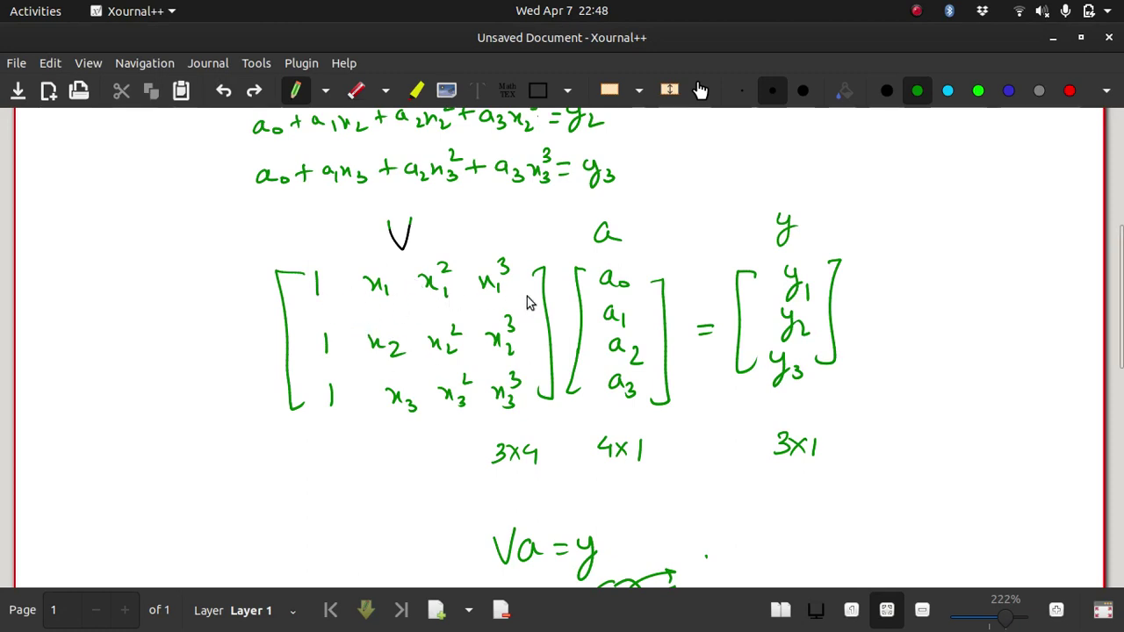
scroll(662, 251, up, 3)
scroll(662, 252, down, 4)
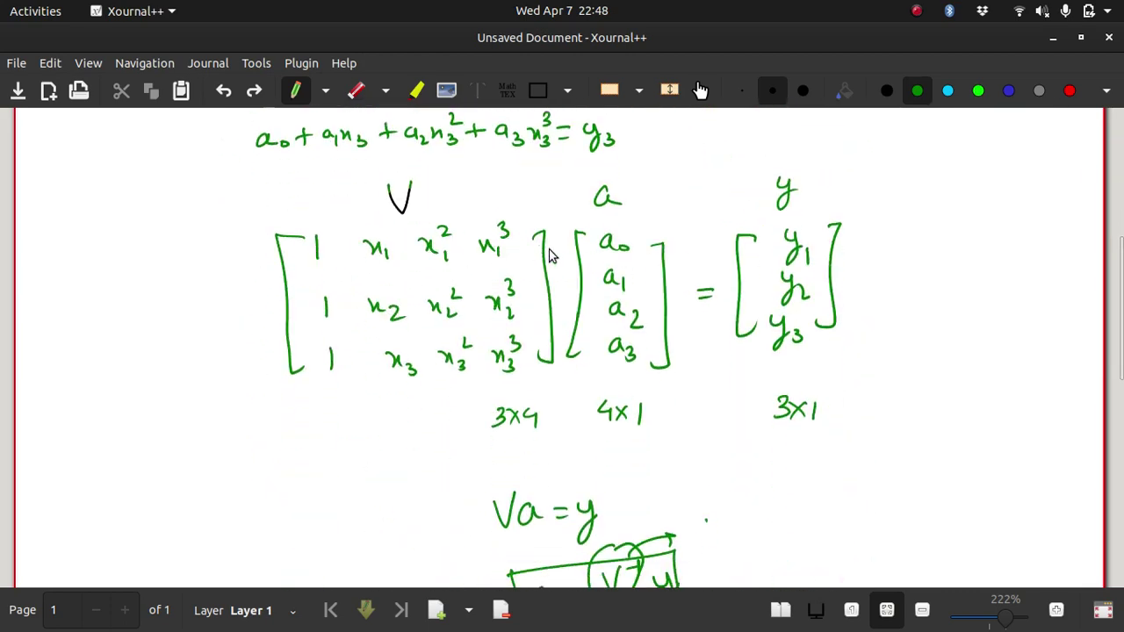
key(alt+Tab)
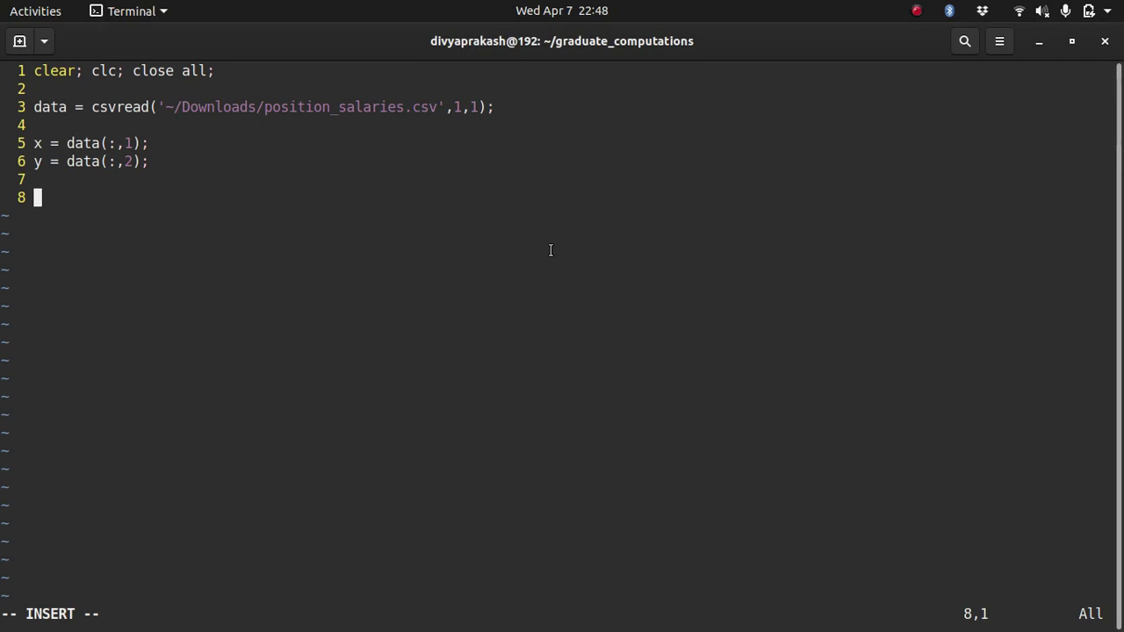
Save and quit polyReg.m with :wq, then clear the screen and print x
key(Escape)
text(:wq)
key(Return)
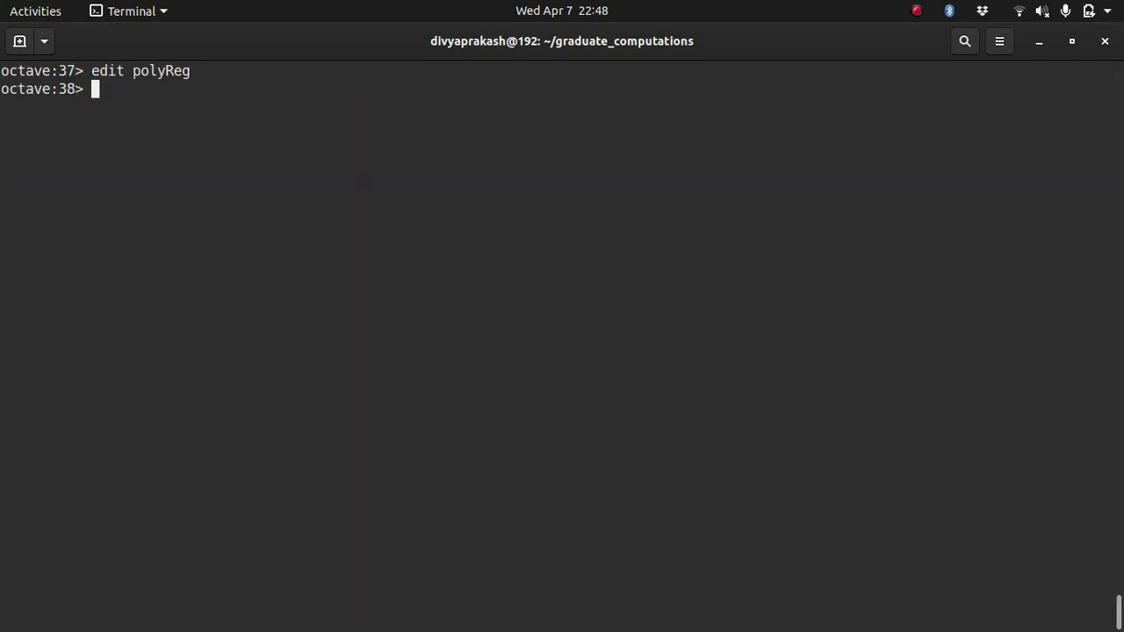
key(ctrl+l)
text(x)
key(Return)
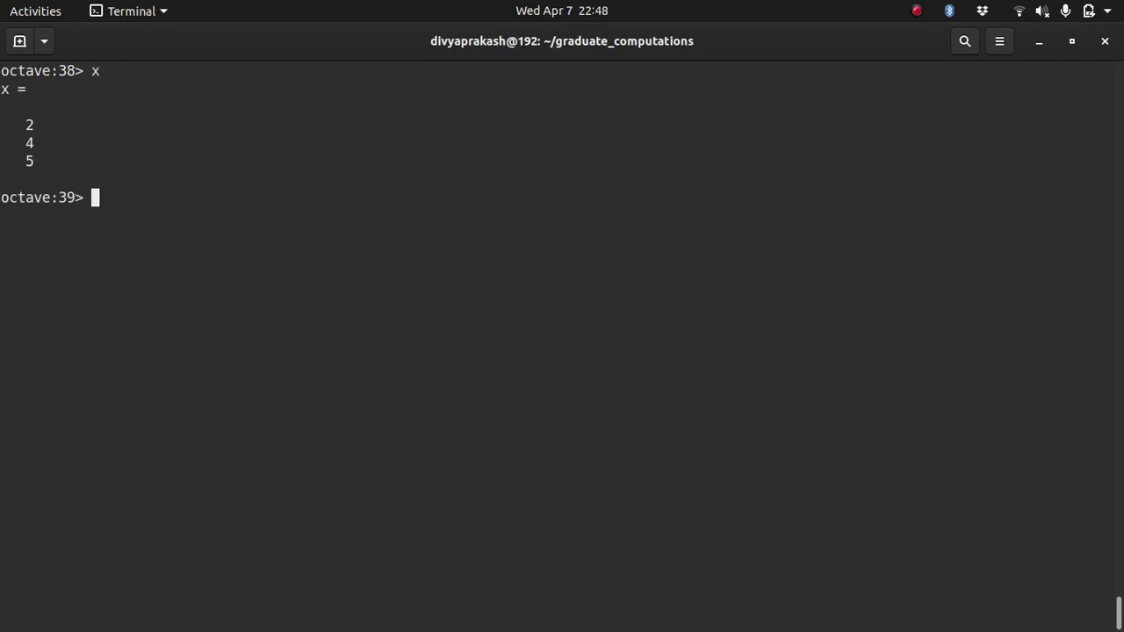
Rerun an earlier command from history and print the new x values 1 to 10
key(alt+Tab)
key(alt+Tab)
key(alt+Tab)
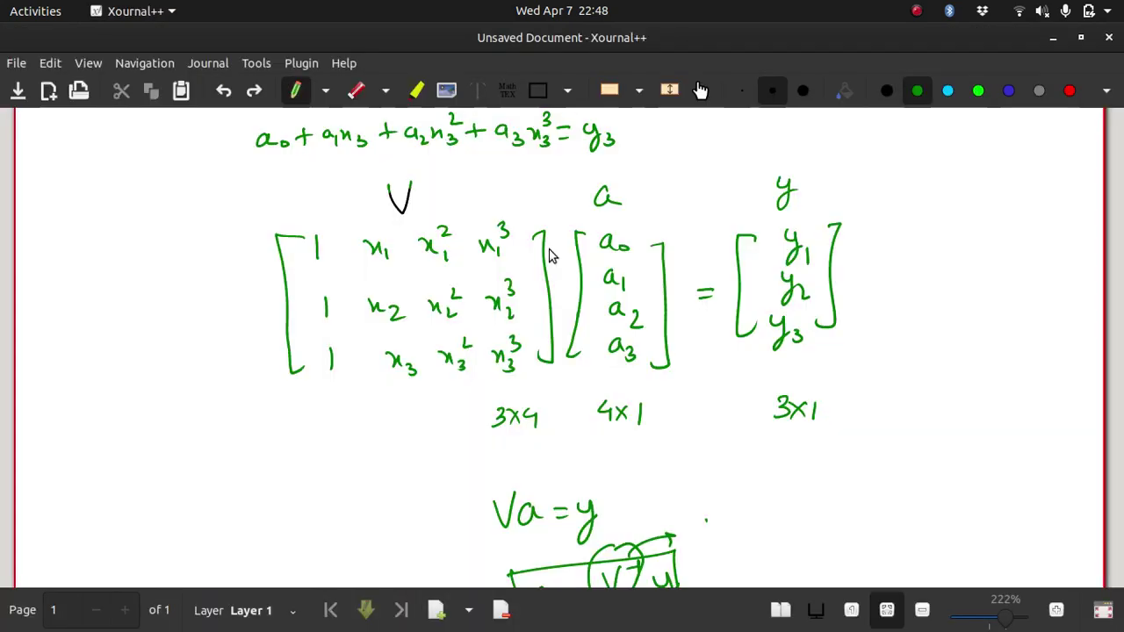
key(alt+Tab)
text(pol)
key(Up)
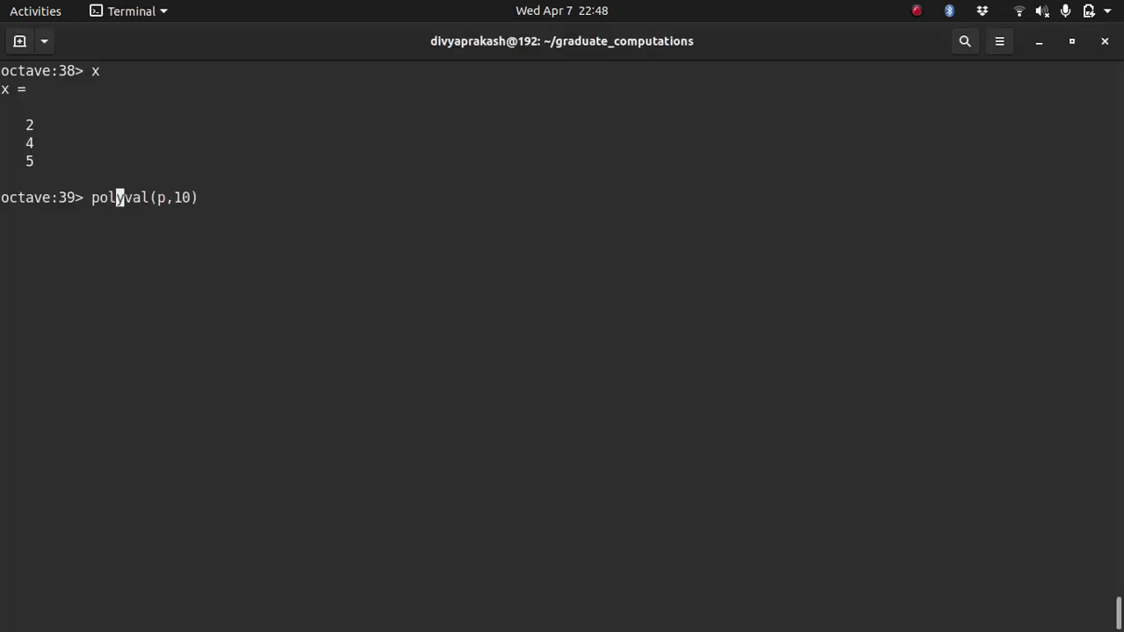
key(Up)
key(Return)
key(ctrl+l)
text(x)
key(Return)
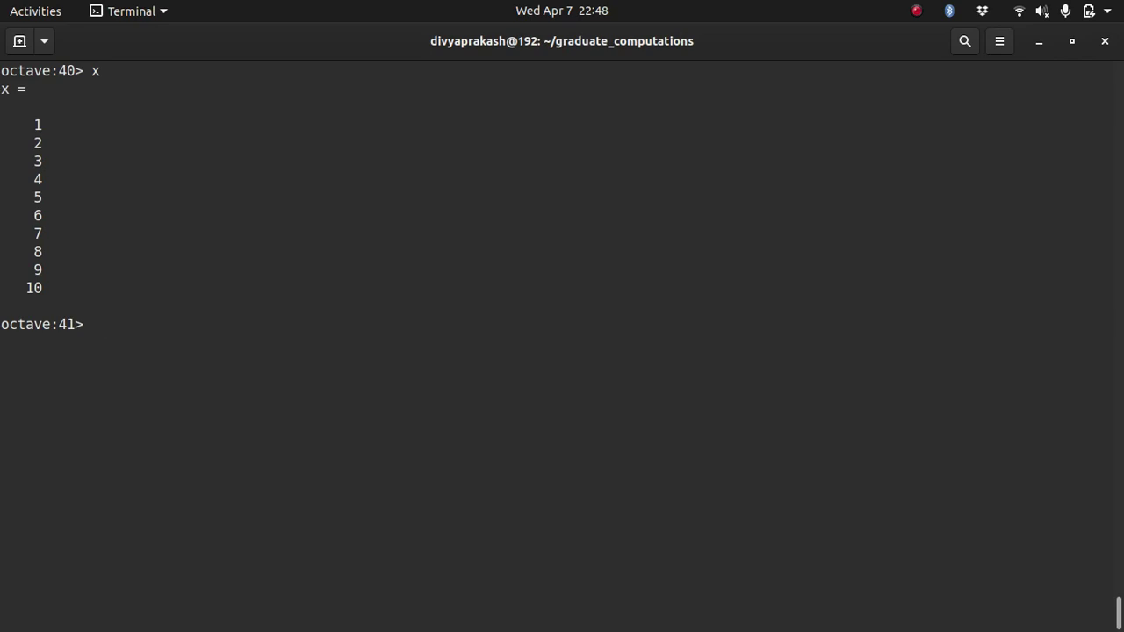
Compute x.^2, then x.^(0:3) to get the 10x4 matrix of powers 0 through 3
text(x.^2)
key(Return)
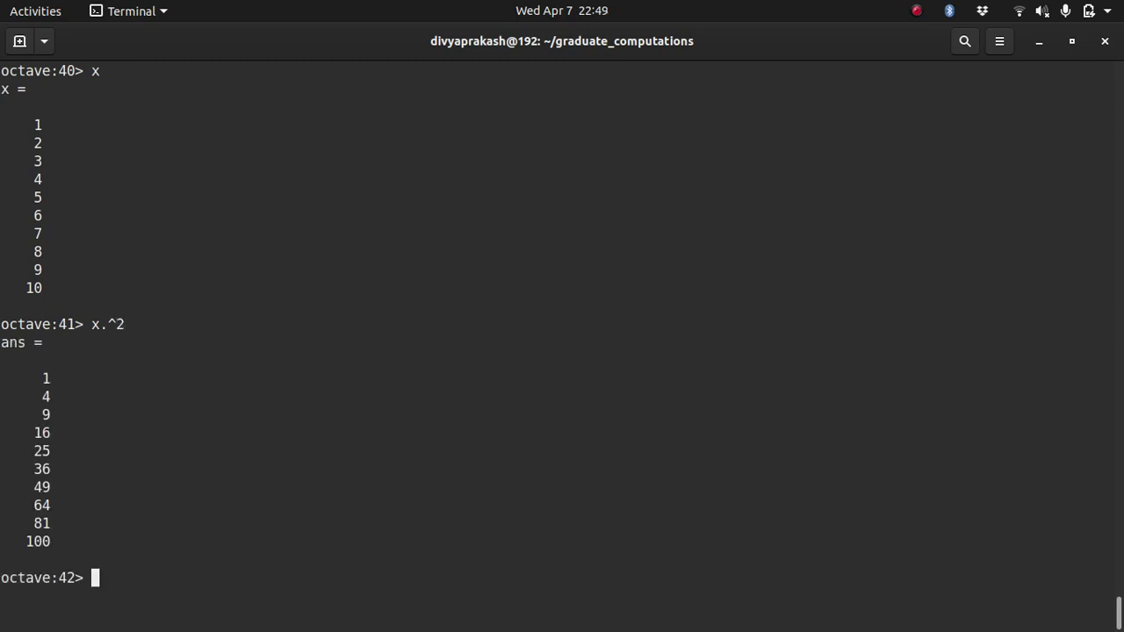
key(alt+Tab)
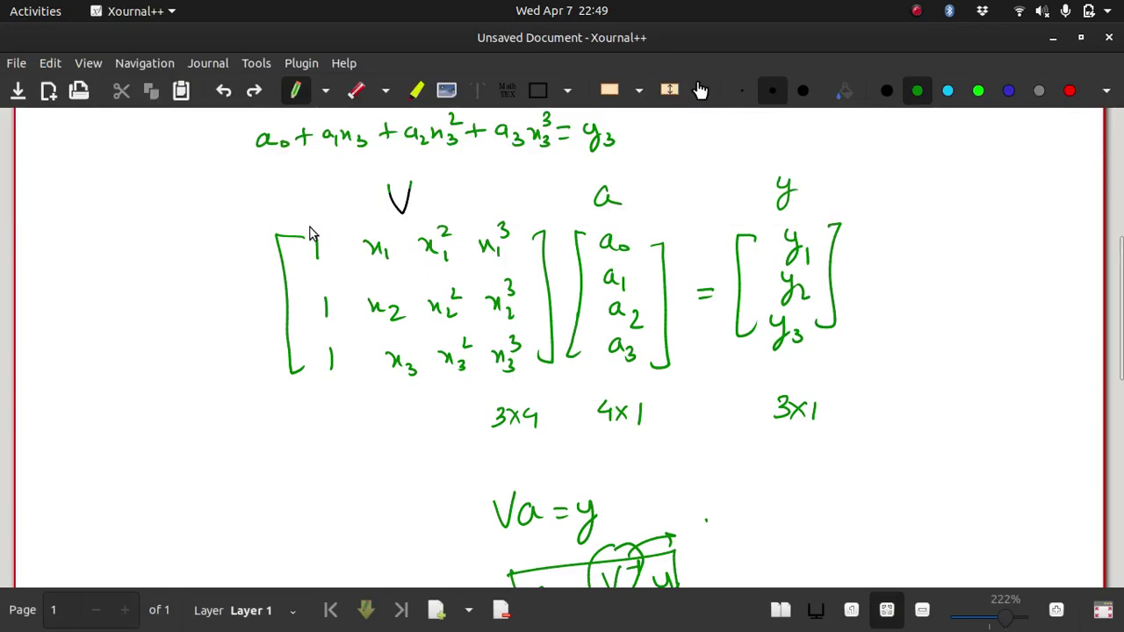
key(alt+Tab)
key(Up)
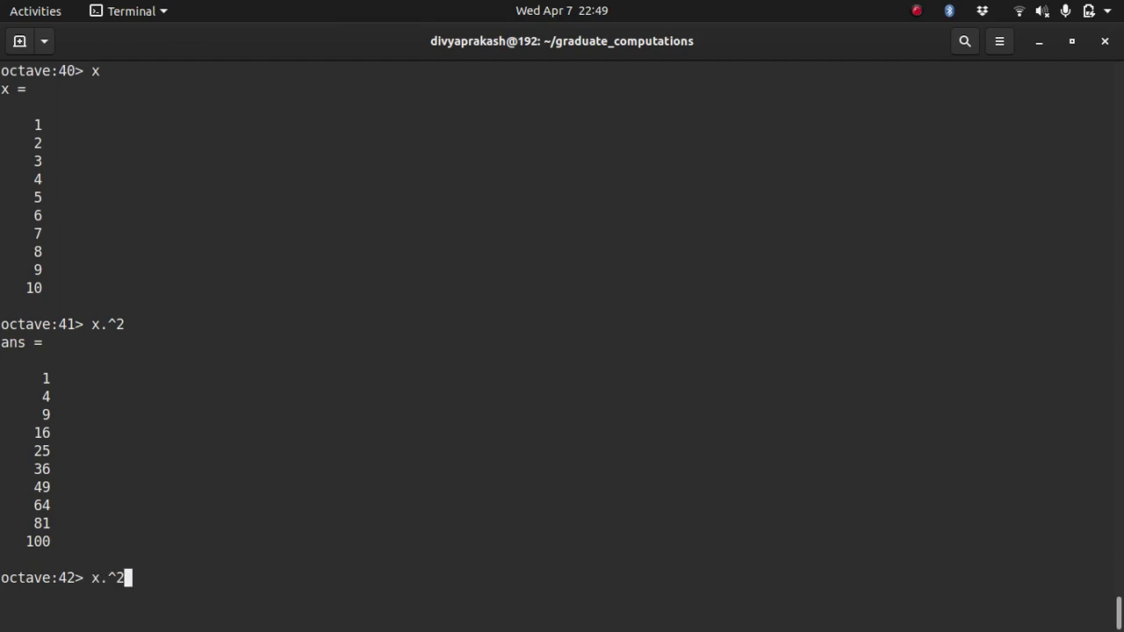
key(BackSpace)
text((0:3))
key(Return)
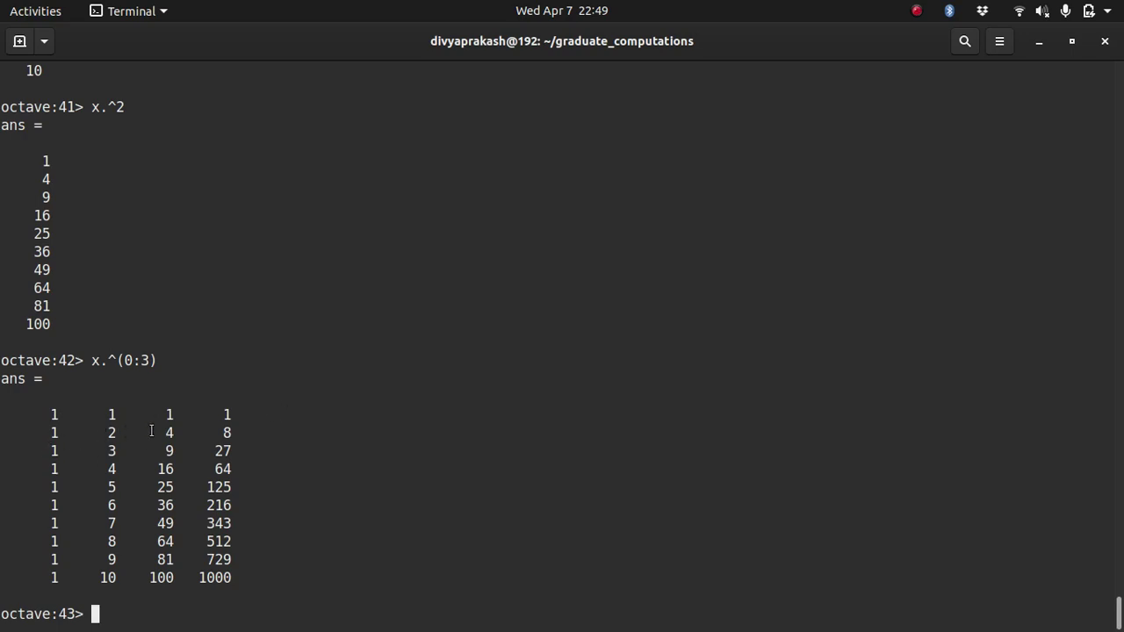
Print x again and clear the recalled powers command from the prompt
text(x)
key(Return)
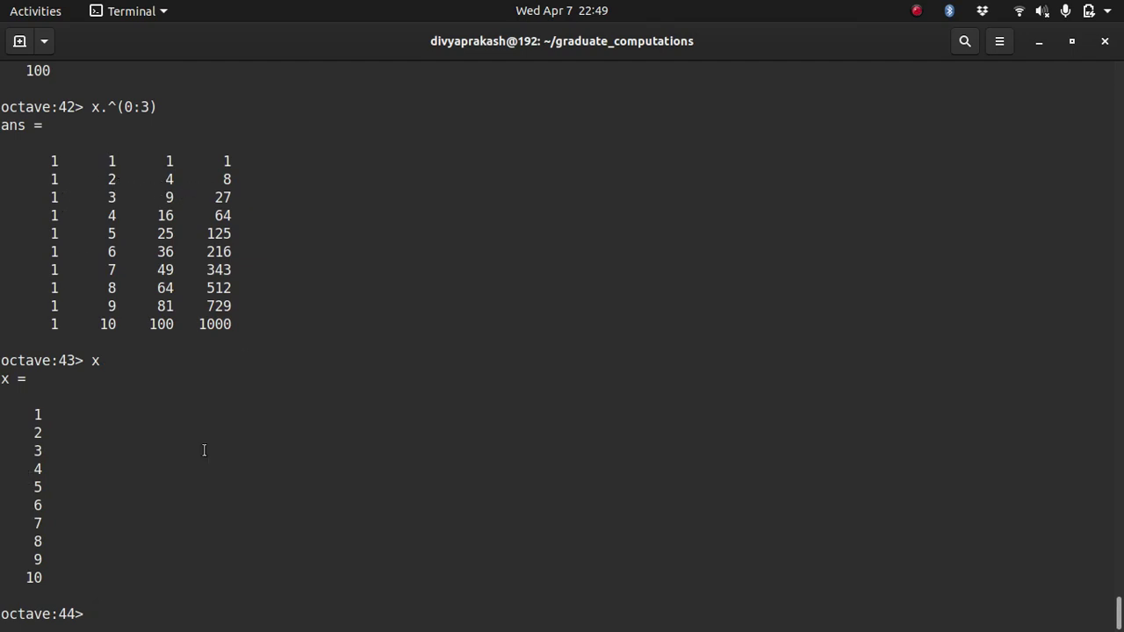
key(Up)
key(Up)
key(Down)
key(Down)
Reopen polyReg.m in Vim with edit polyReg and begin writing V = on line 8
text(edit polyReg)
key(Return)
key(j)
key(j)
key(j)
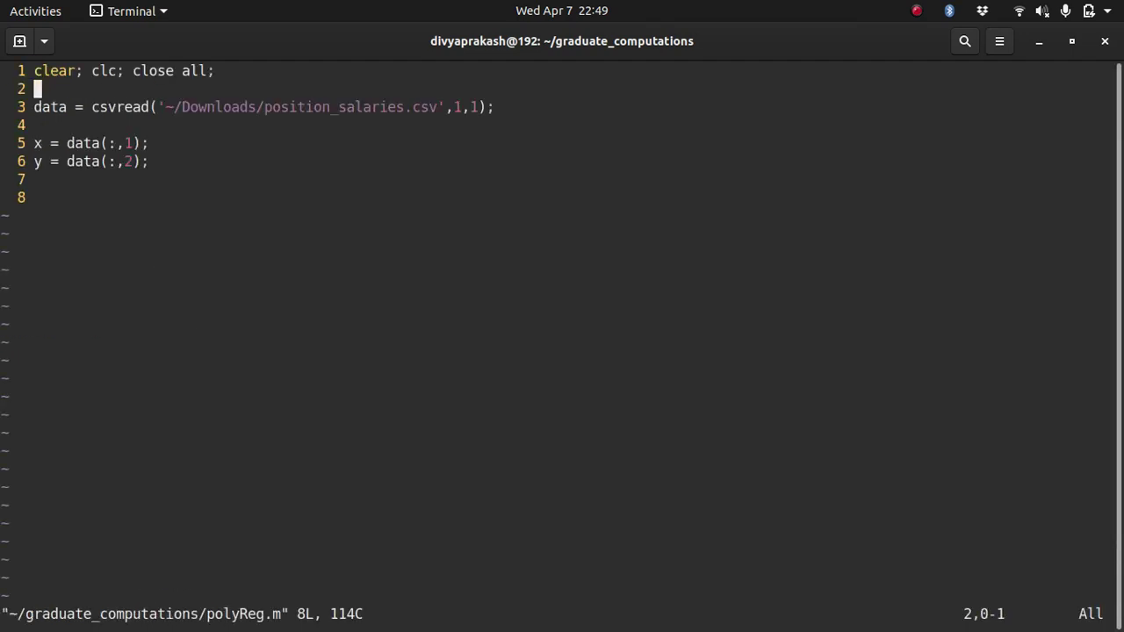
key(j)
key(j)
key(j)
key(j)
key(i)
key(Escape)
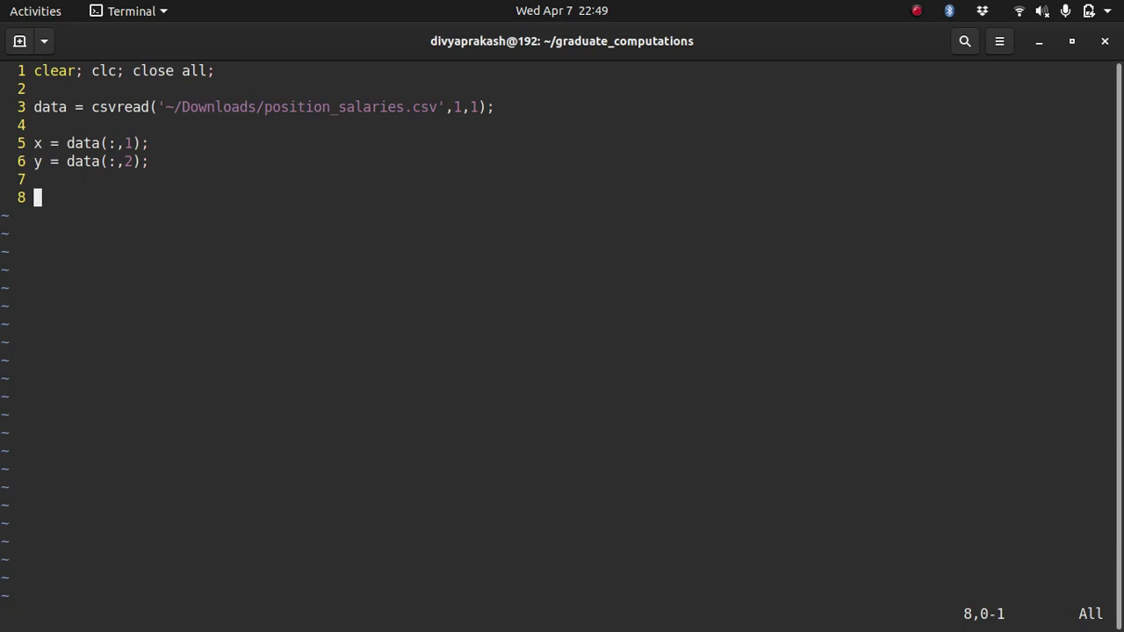
text(iV =)
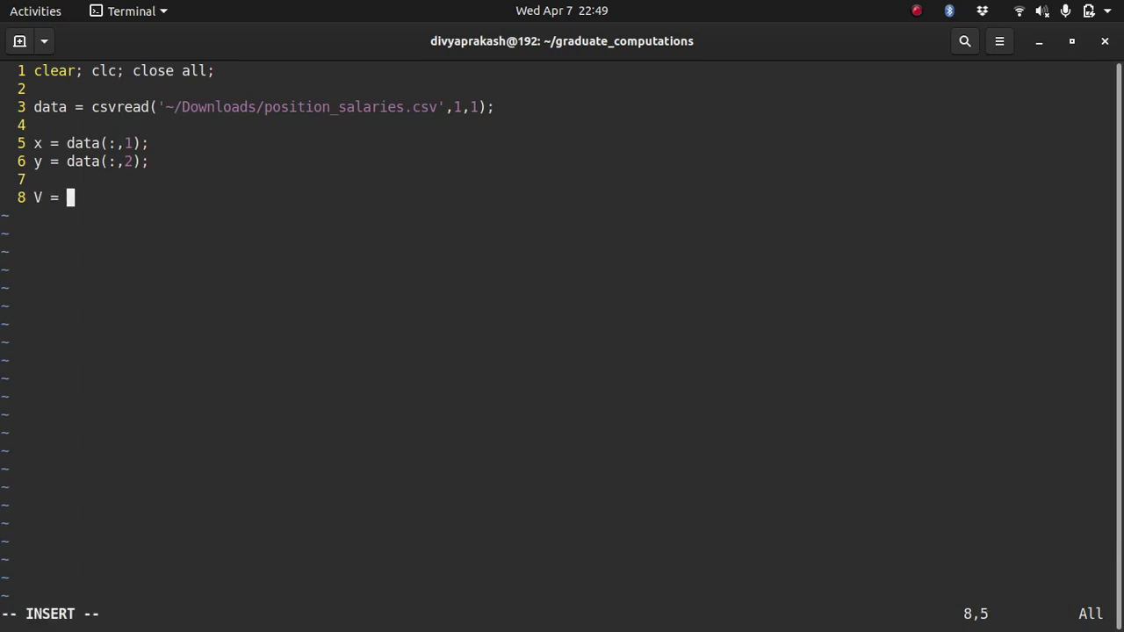
Extend the V line with x.^() and add k = 3; on a new line above it
key(alt+Tab)
key(alt+Tab)
text(x.^())
key(Left)
key(Up)
key(Return)
key(Up)
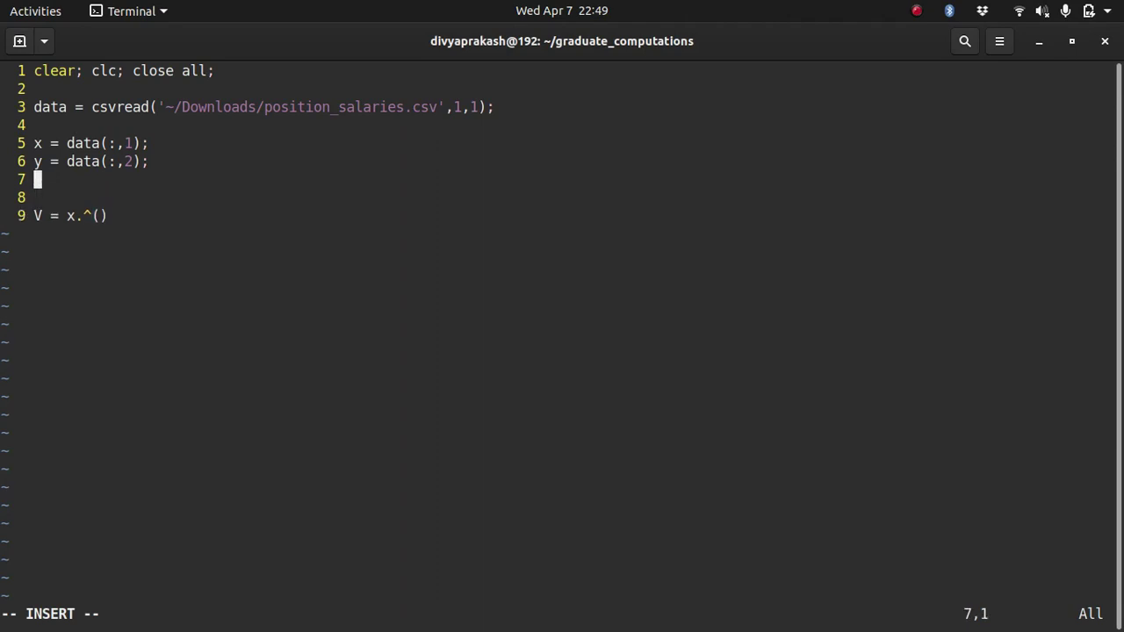
key(Return)
text(k = )
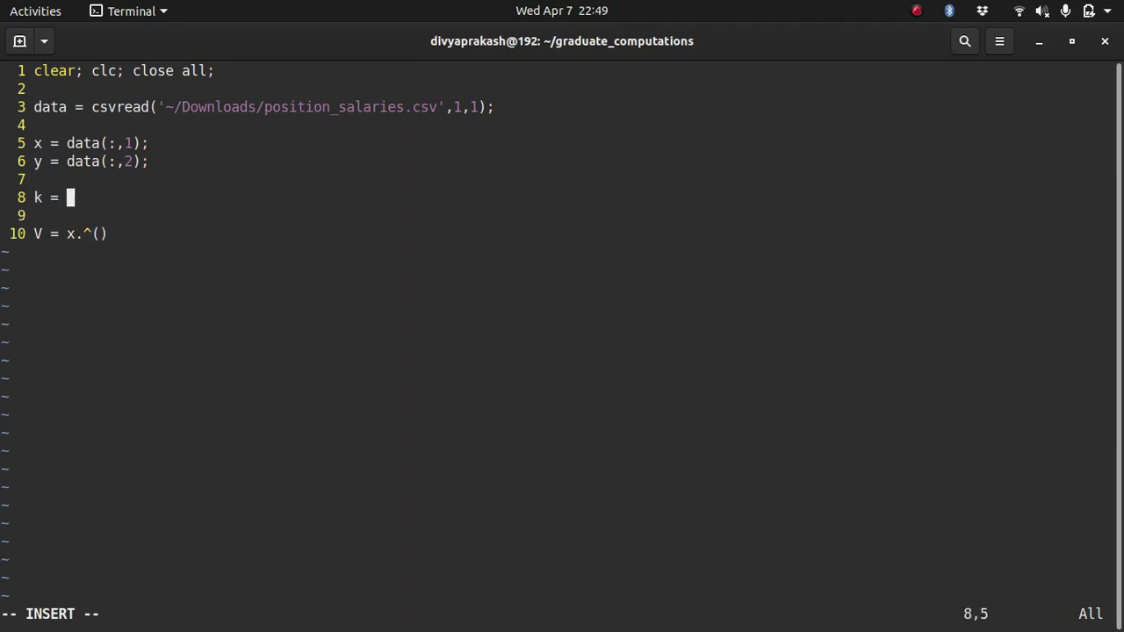
text(3;)
Complete the V line as V = x.^(0:k); and start a new line below it
key(Down)
key(Down)
key(Right)
key(Right)
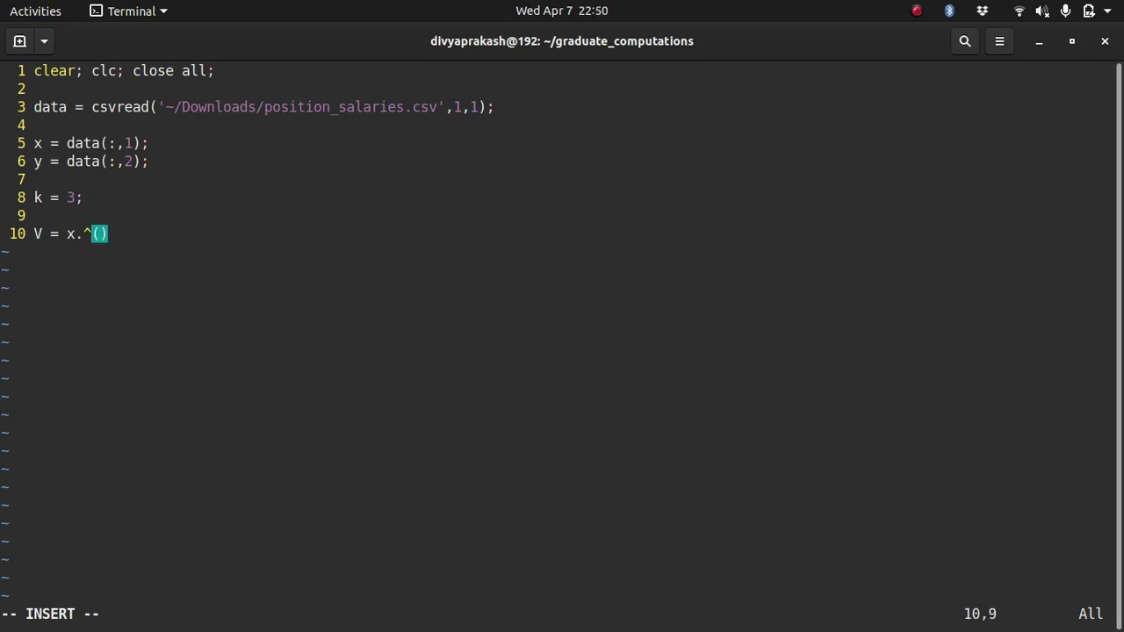
text(0:k)
key(Right)
text(;)
key(Return)
key(Return)
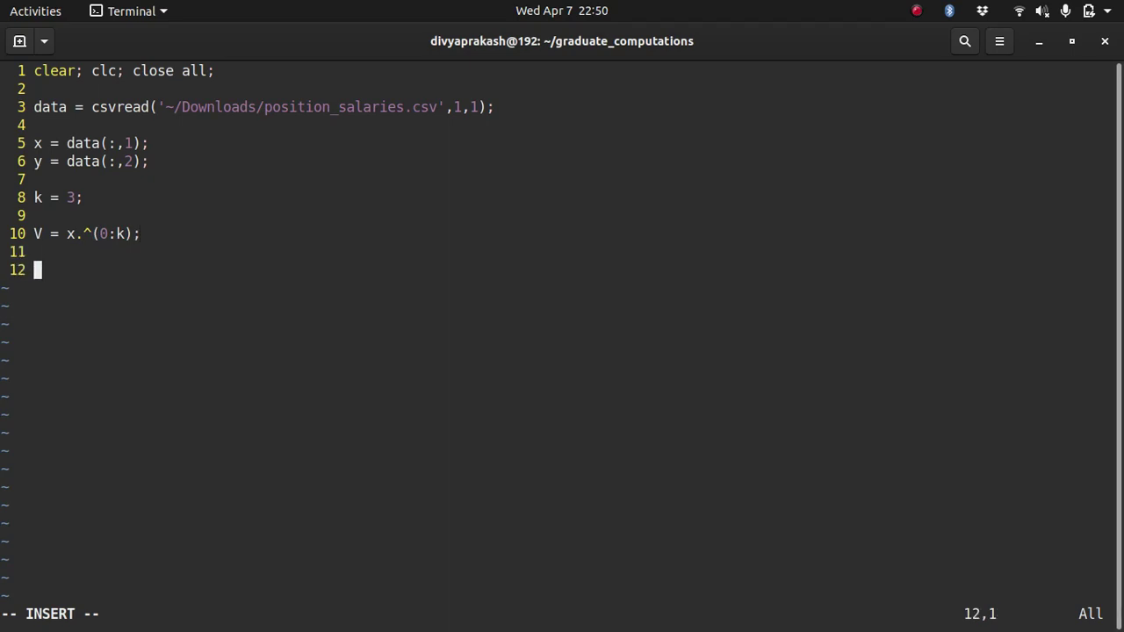
key(alt+Tab)
key(alt+Tab)
key(alt+Tab)
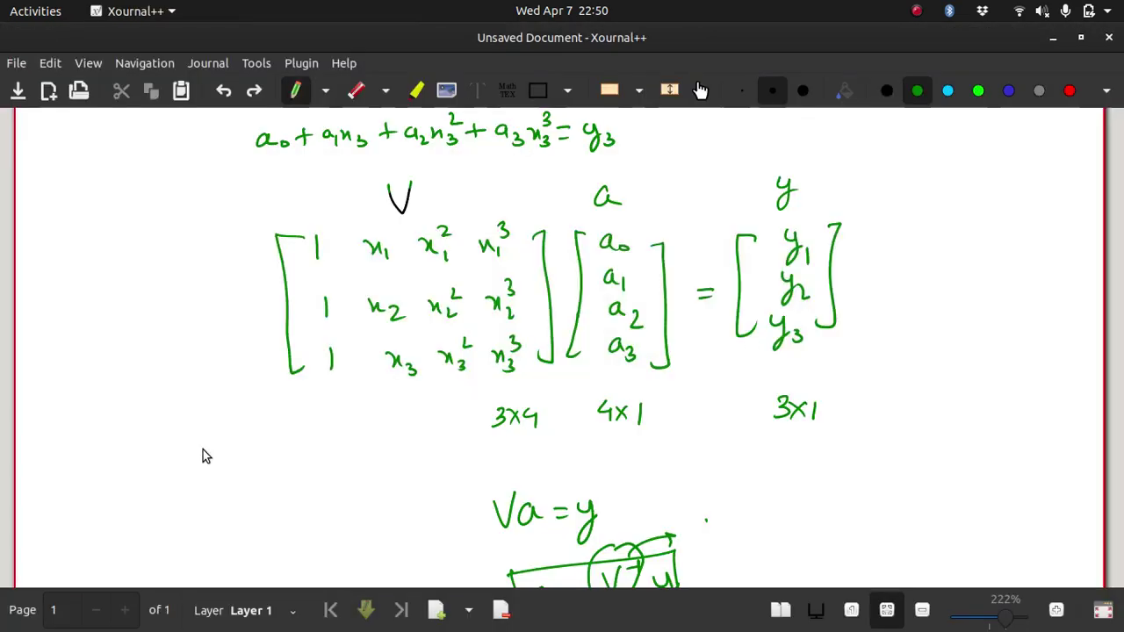
Write a = pinv(V)*y; on line 12 of polyReg.m and save it with :wq
scroll(394, 459, down, 10)
scroll(395, 460, up, 8)
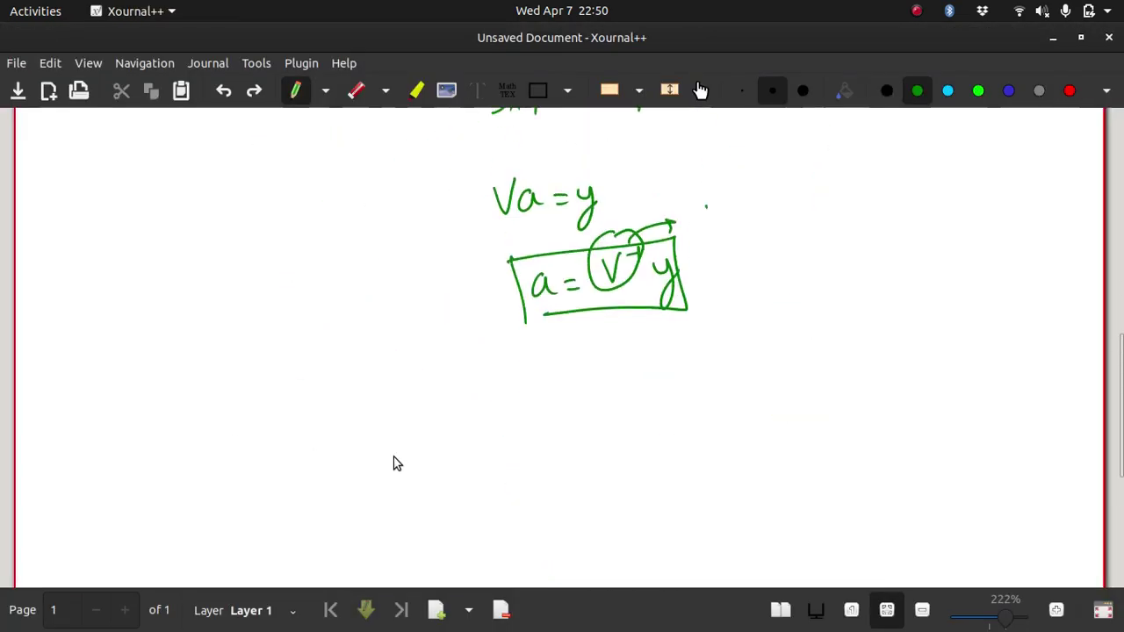
scroll(496, 454, up, 1)
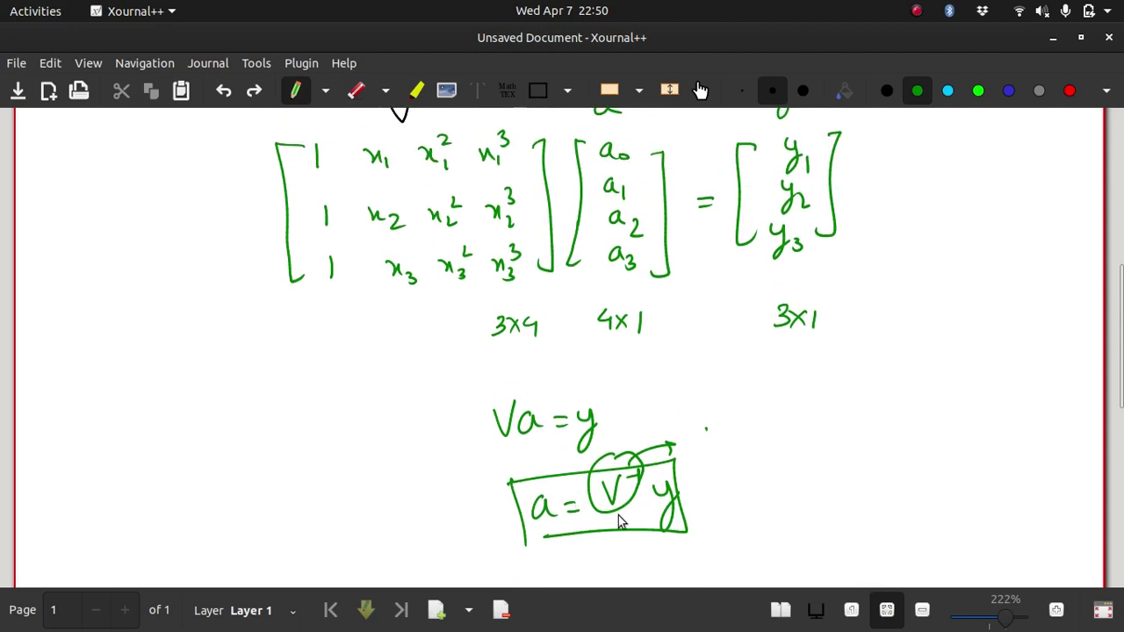
key(alt+Tab)
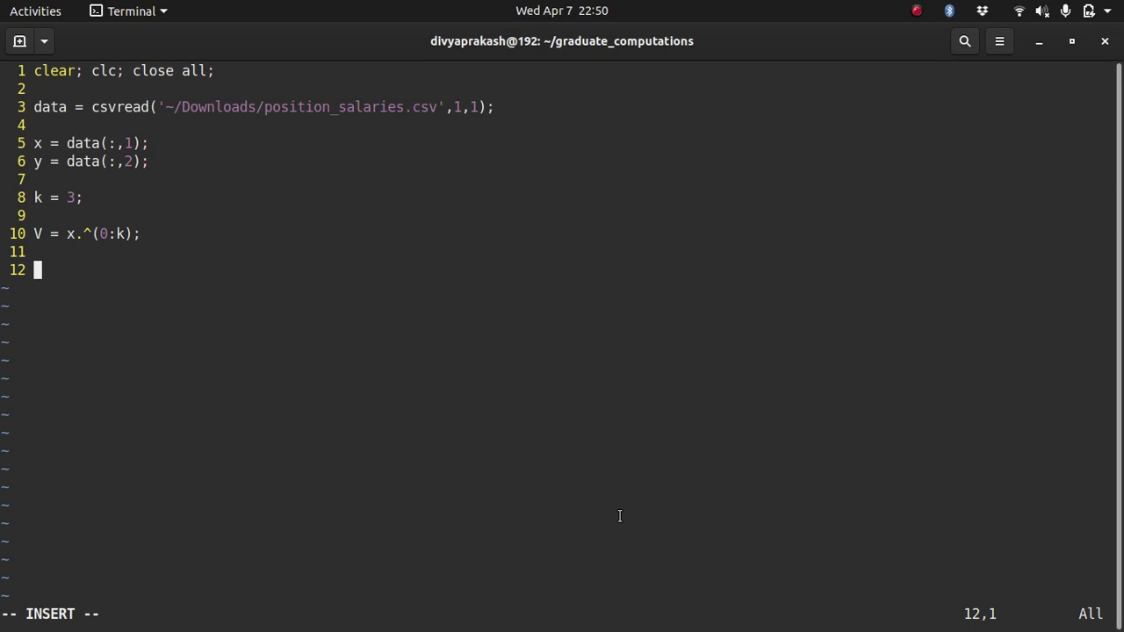
text(pinv())
key(Left)
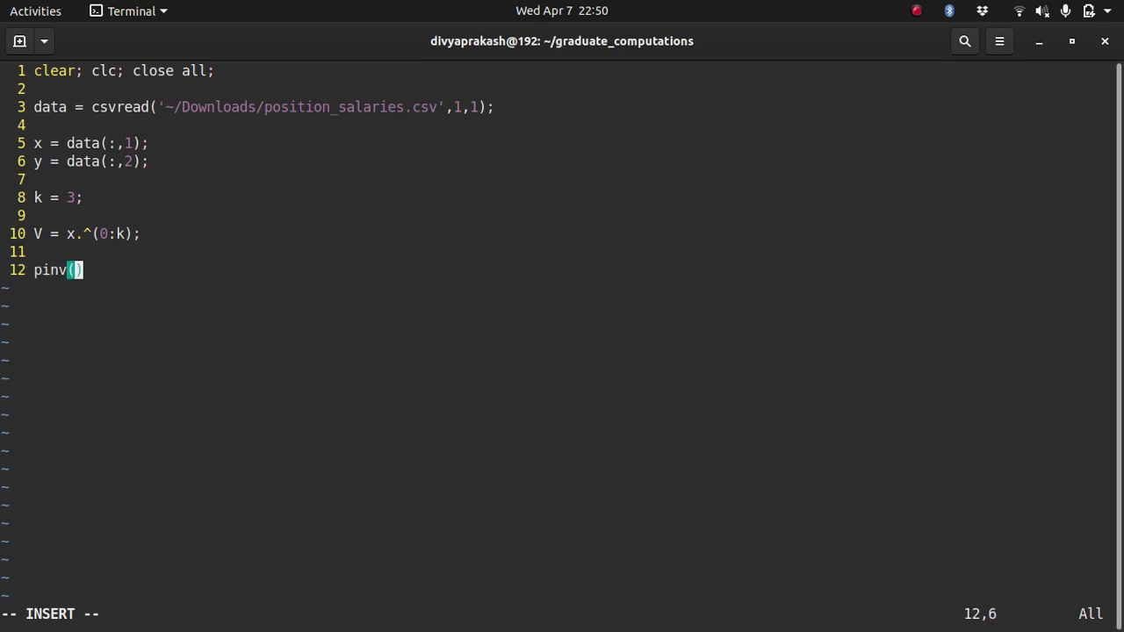
text()*)
key(alt+Tab)
key(alt+Tab)
text(y)
key(Left)
key(Left)
key(Left)
key(Left)
key(Left)
key(Left)
key(Left)
key(Left)
key(Left)
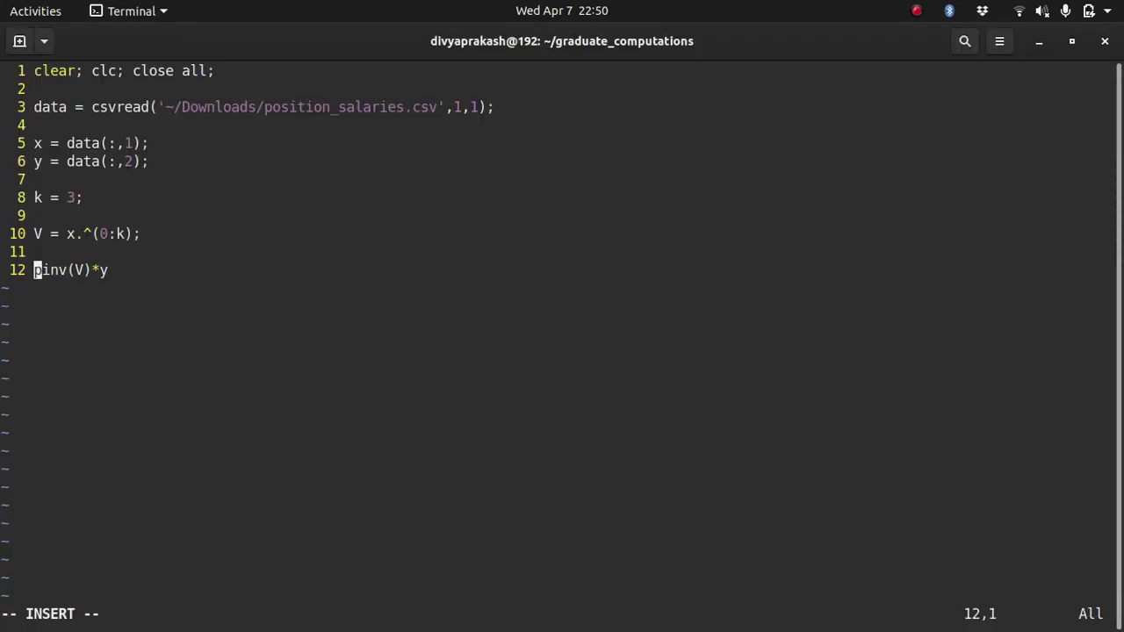
text(a =)
key(End)
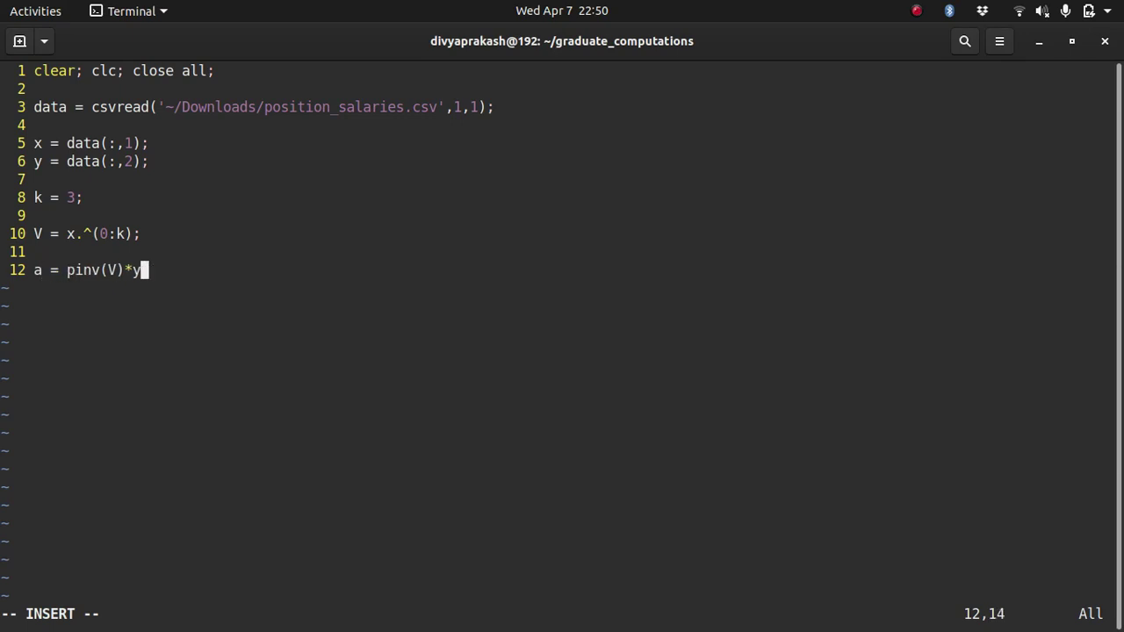
text(;)
key(Escape)
text(:wq)
key(Return)
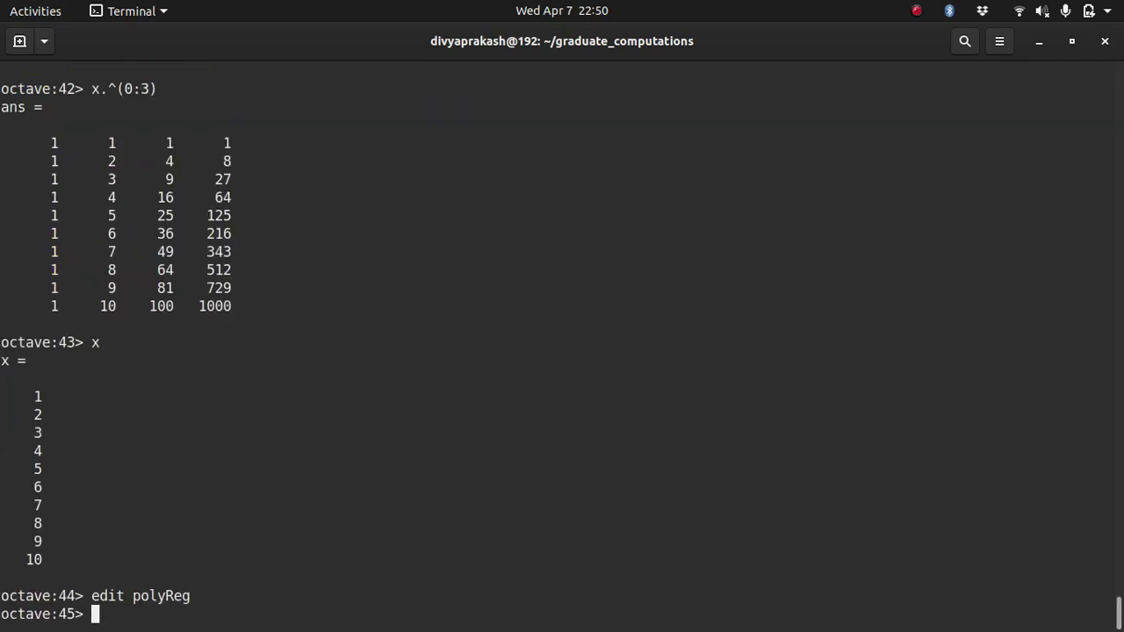
Run polyReg at the Octave prompt and display the fitted coefficients a
key(Up)
key(Up)
key(Up)
key(BackSpace)
key(BackSpace)
key(BackSpace)
key(BackSpace)
key(BackSpace)
key(BackSpace)
key(BackSpace)
key(BackSpace)
text(polyReg)
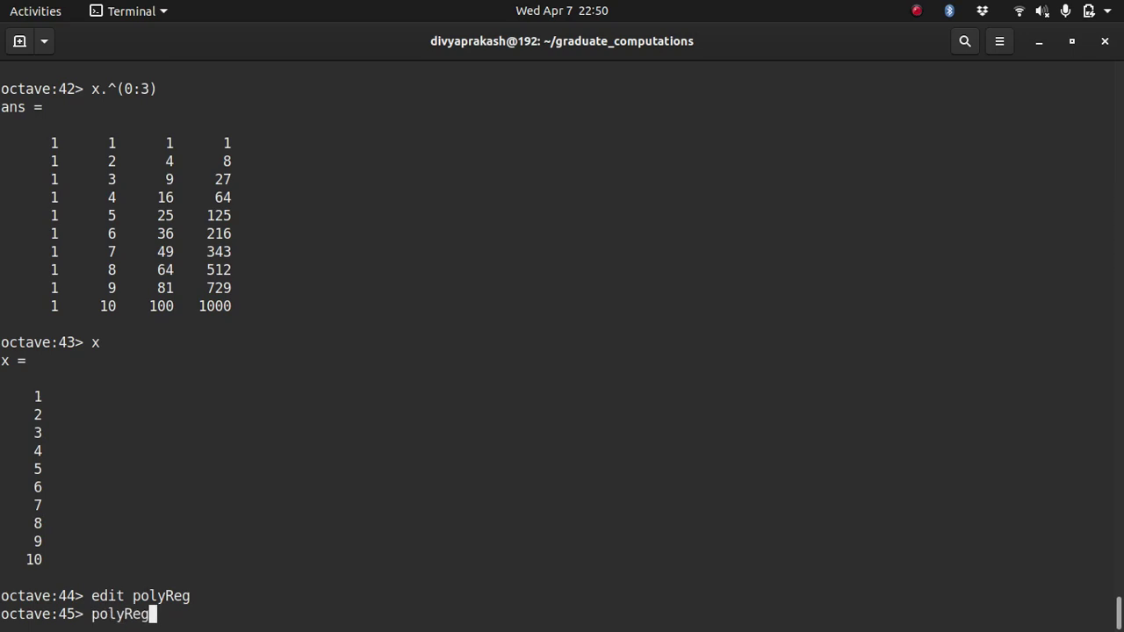
key(Return)
text(a)
key(Return)
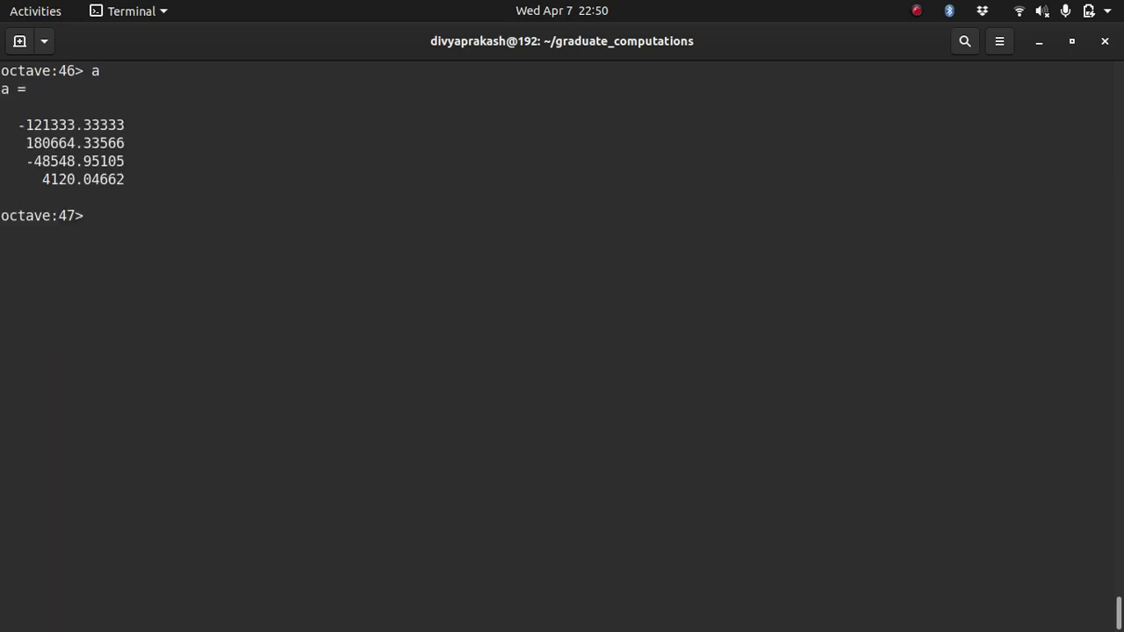
Reopen polyReg.m and add blank lines below the a = pinv(V)*y line
text(a)
key(Up)
key(Up)
key(Up)
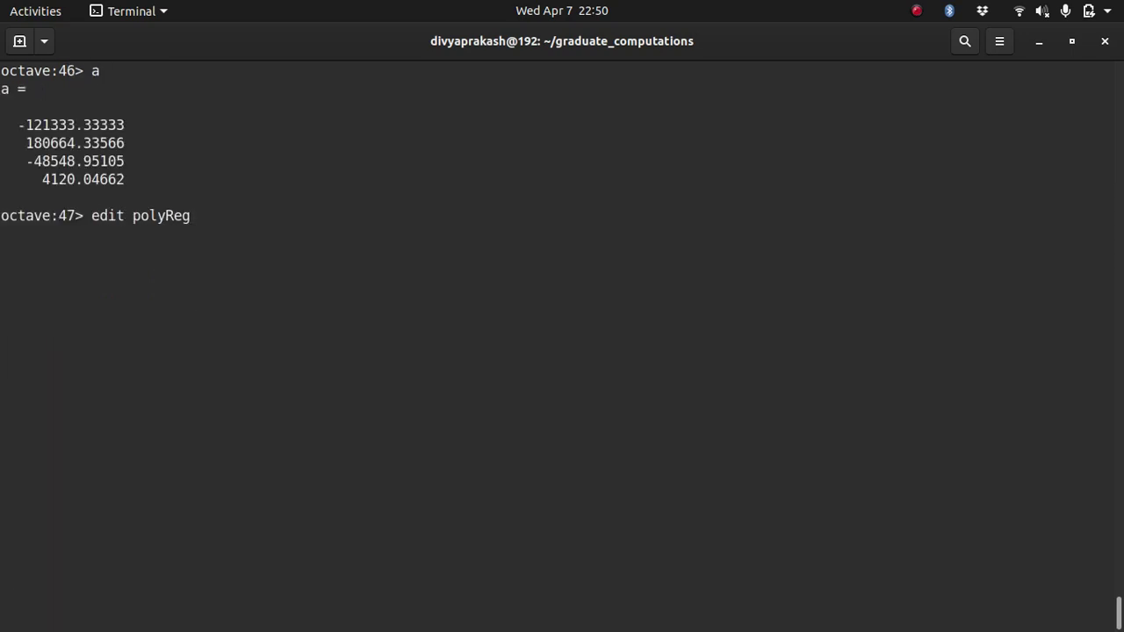
key(Return)
click(38, 198)
click(37, 252)
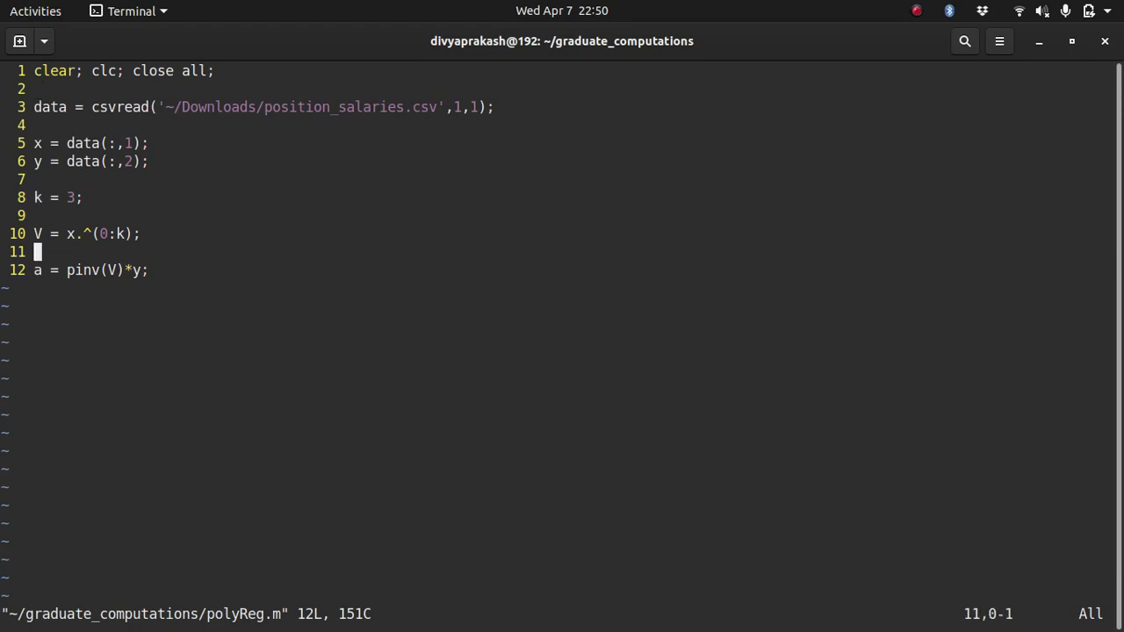
click(38, 270)
click(145, 270)
key(a)
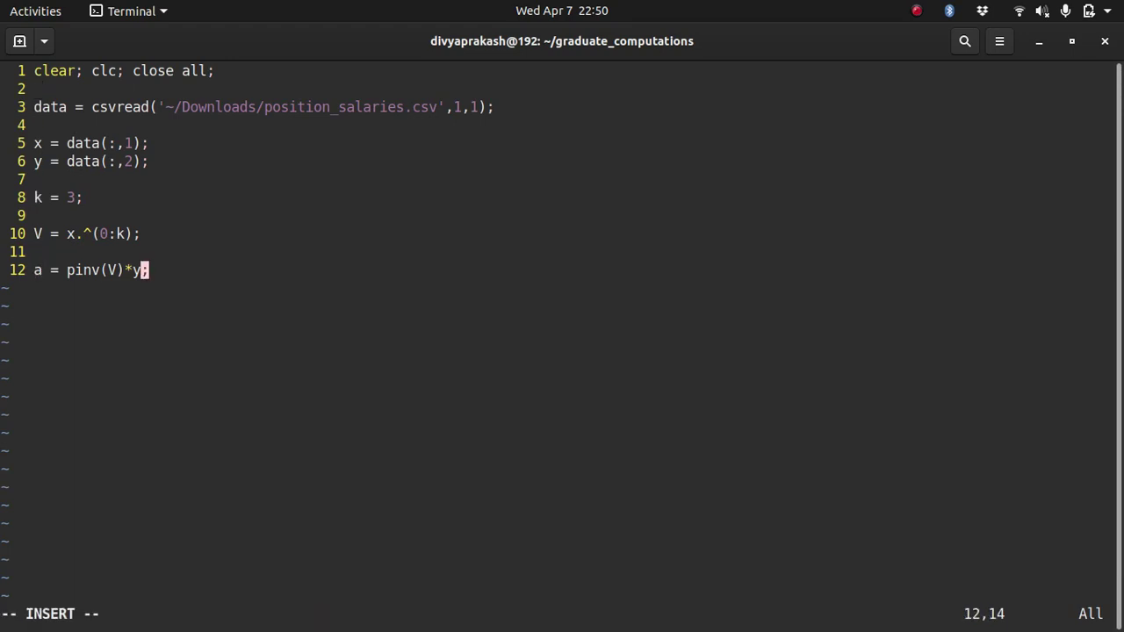
key(Return)
key(Return)
key(alt+Tab)
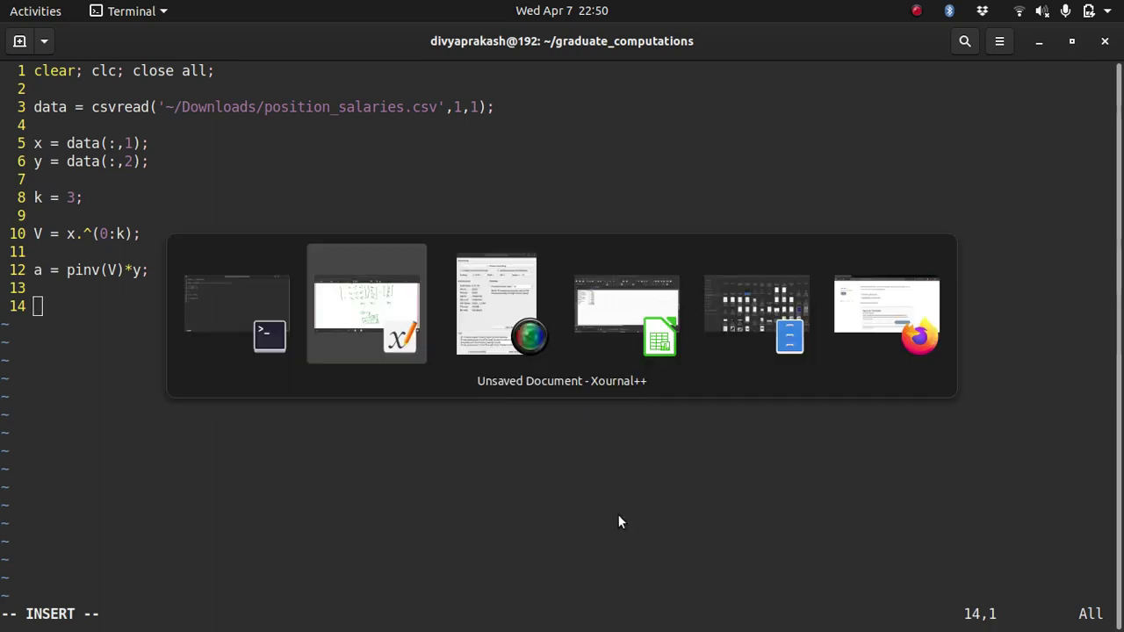
Bring up the Xournal++ notes and write the heading Polyval
key(Tab)
key(shift+Tab)
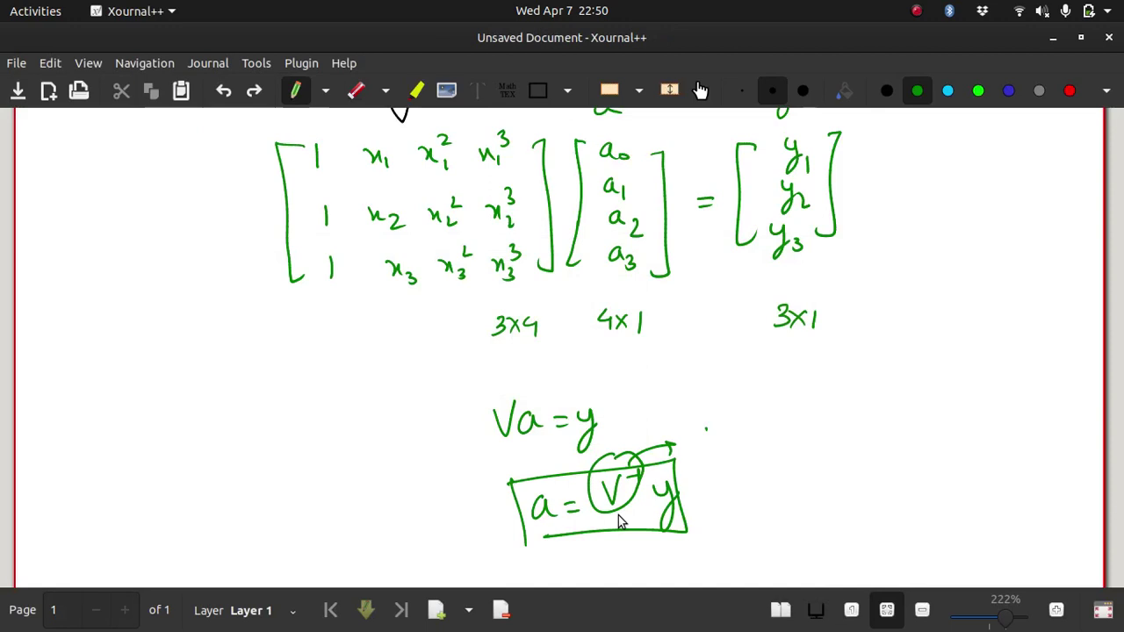
scroll(640, 581, down, 5)
scroll(640, 581, up, 1)
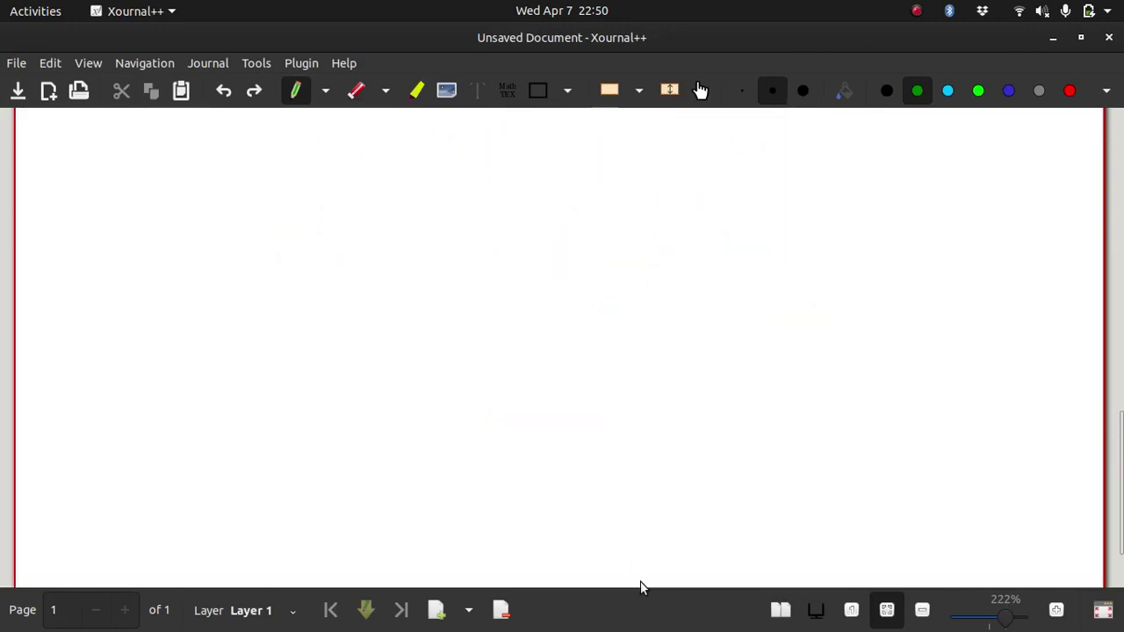
mouse_move(153, 231)
mouse_down()
mouse_move(143, 235)
mouse_move(179, 255)
mouse_move(242, 237)
mouse_up()
click(184, 246)
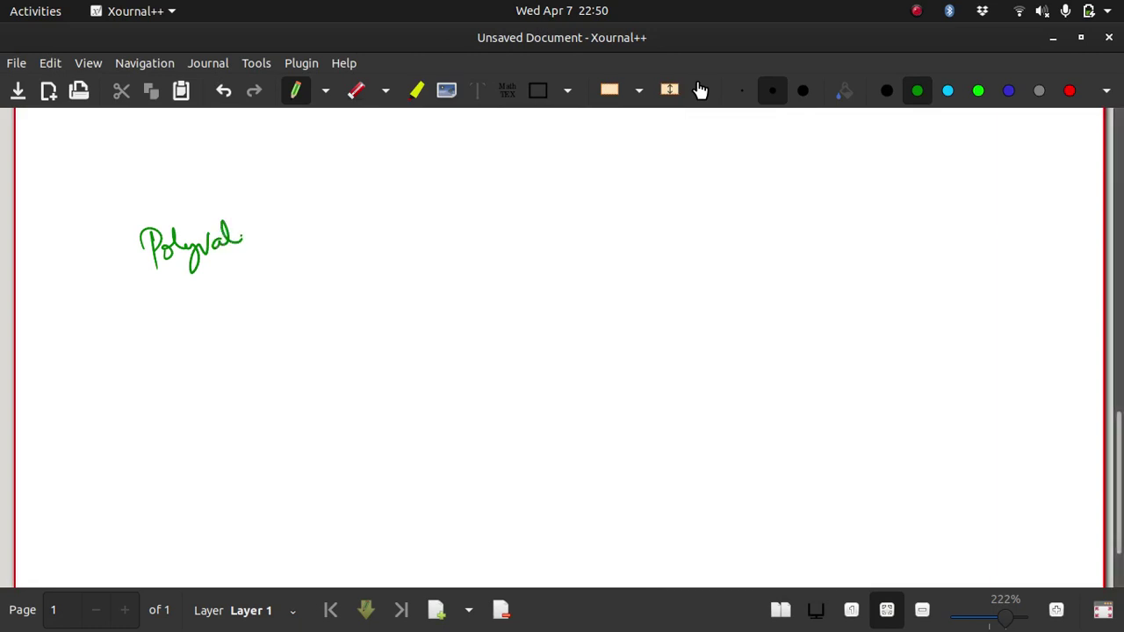
Write P = c1x as the first polynomial term and underline the Polyval heading
mouse_move(371, 337)
mouse_down()
mouse_move(374, 316)
mouse_move(413, 313)
mouse_up()
drag(404, 323, 418, 319)
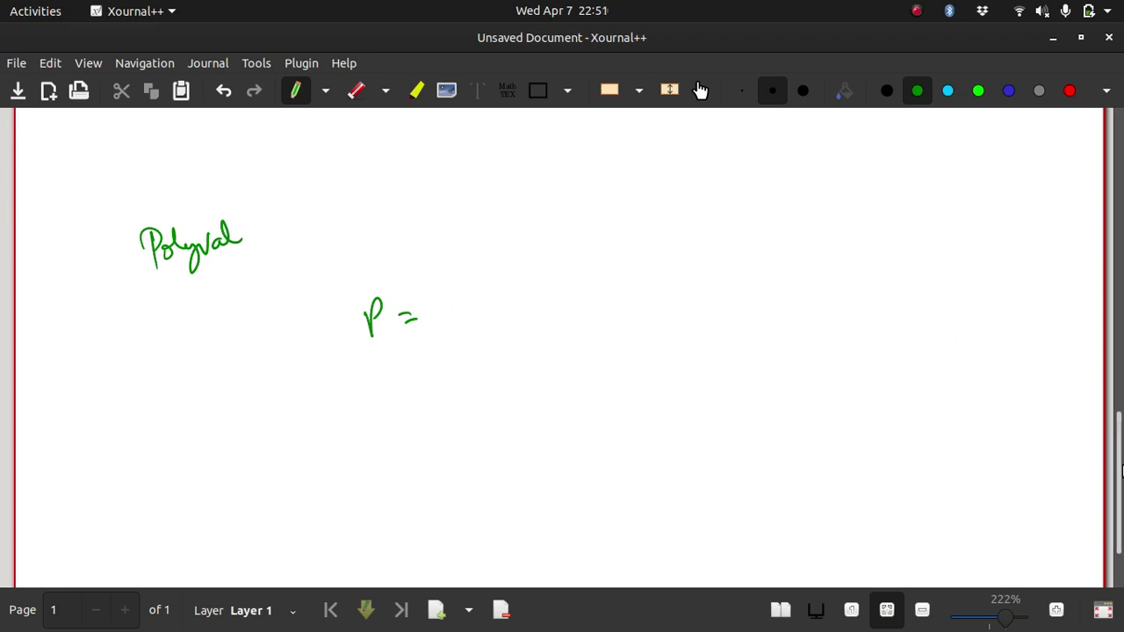
scroll(1010, 308, up, 5)
mouse_move(1119, 379)
mouse_down()
mouse_move(1122, 197)
mouse_move(1121, 382)
mouse_up()
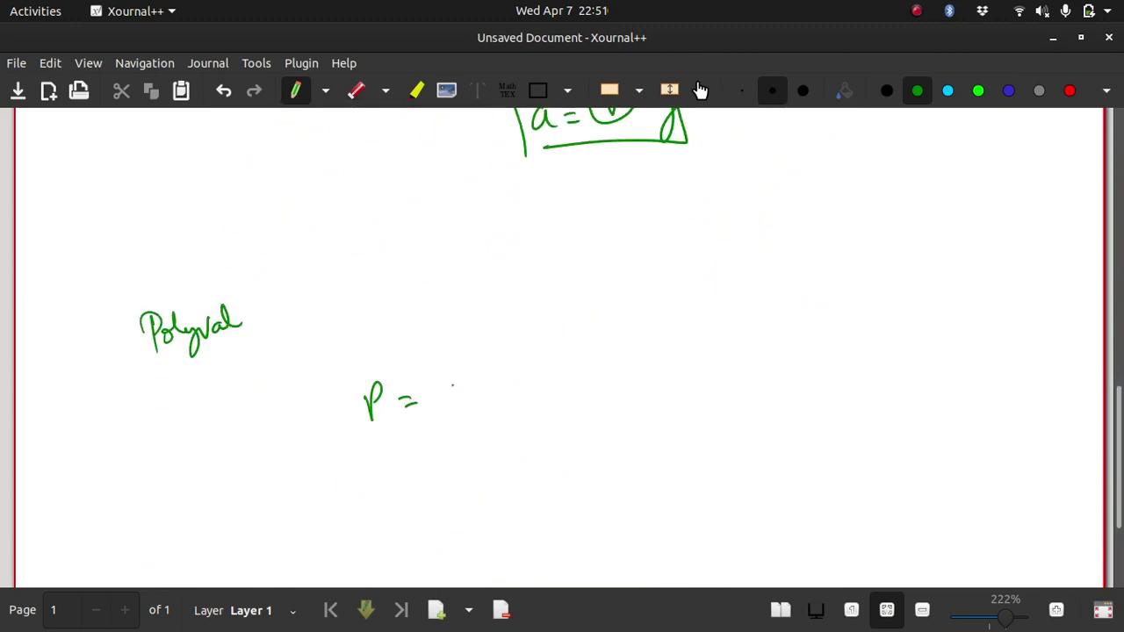
drag(462, 377, 461, 400)
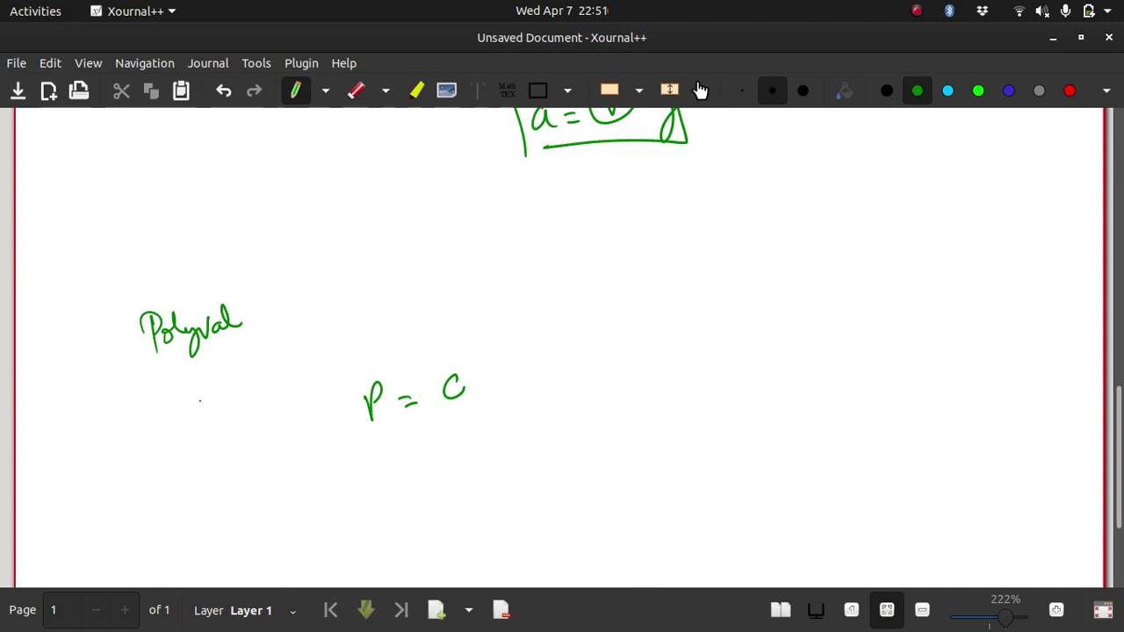
drag(120, 372, 279, 332)
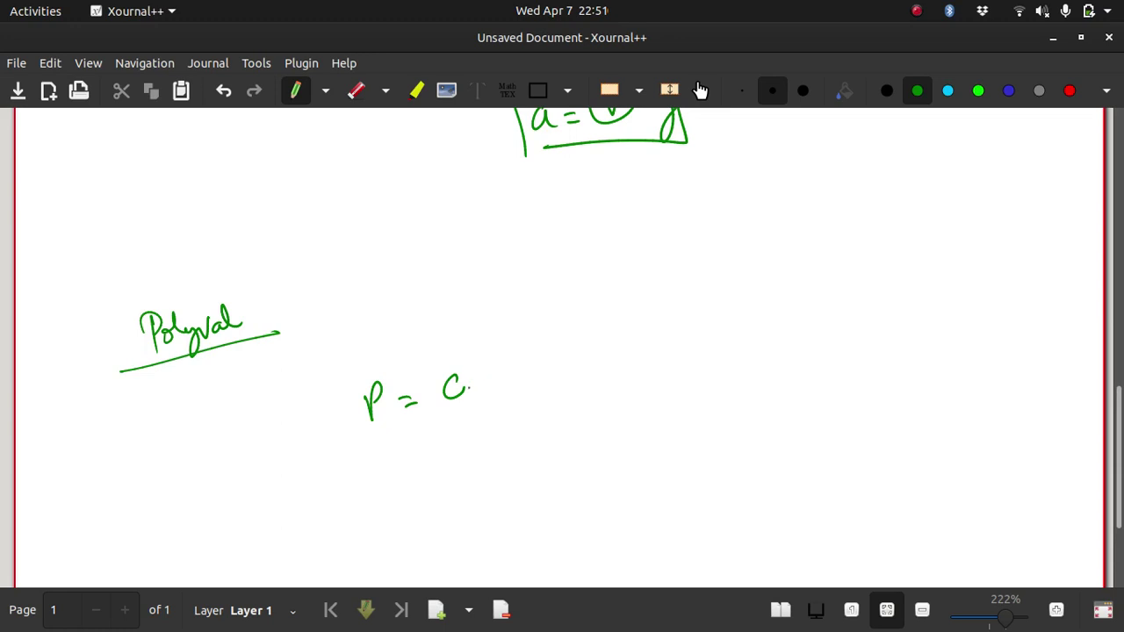
mouse_move(469, 384)
mouse_down()
mouse_move(475, 399)
mouse_move(488, 376)
mouse_move(498, 389)
mouse_up()
mouse_move(497, 383)
mouse_down()
mouse_move(519, 367)
mouse_move(469, 395)
mouse_move(497, 397)
mouse_up()
drag(509, 375, 494, 395)
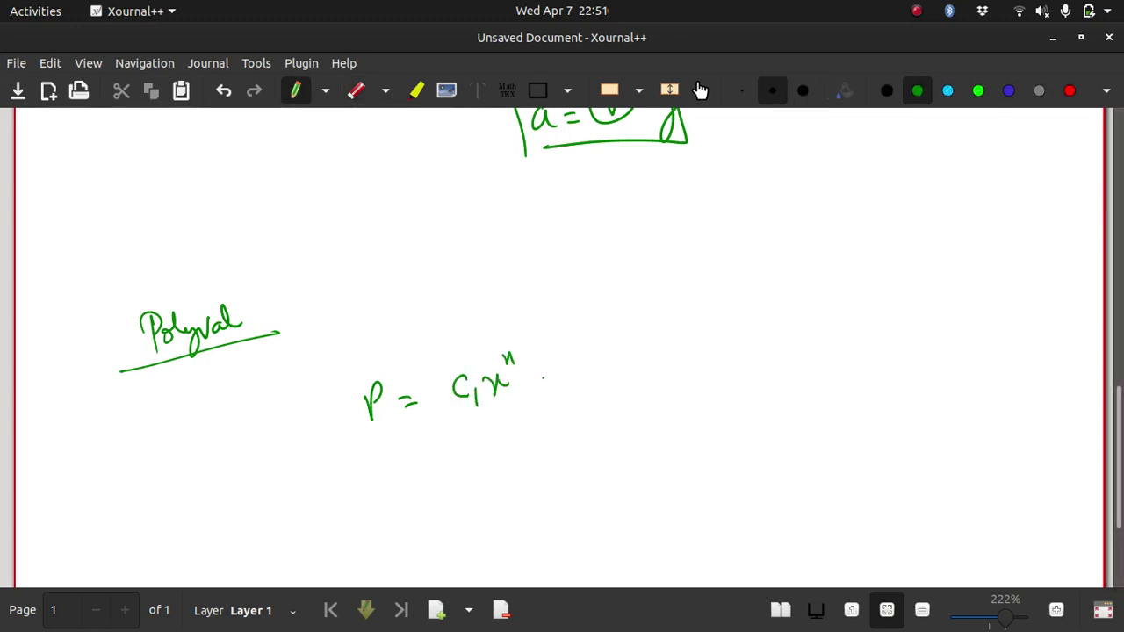
drag(535, 354, 506, 359)
Add the second term + c2x^(k-1) to the polynomial
drag(546, 362, 545, 387)
drag(535, 377, 561, 371)
mouse_move(592, 358)
mouse_down()
mouse_move(592, 380)
mouse_move(610, 384)
mouse_up()
drag(611, 363, 629, 376)
drag(631, 361, 615, 378)
drag(634, 333, 635, 352)
drag(635, 339, 708, 353)
Add the third term + c3x^(k-2) and the power of x for the c4 term
mouse_move(696, 349)
mouse_down()
mouse_move(697, 365)
mouse_move(717, 358)
mouse_up()
mouse_move(731, 355)
mouse_down()
mouse_move(732, 364)
mouse_move(757, 356)
mouse_up()
drag(772, 325, 773, 338)
mouse_move(780, 323)
mouse_down()
mouse_move(778, 334)
mouse_move(853, 334)
mouse_up()
drag(845, 326, 847, 345)
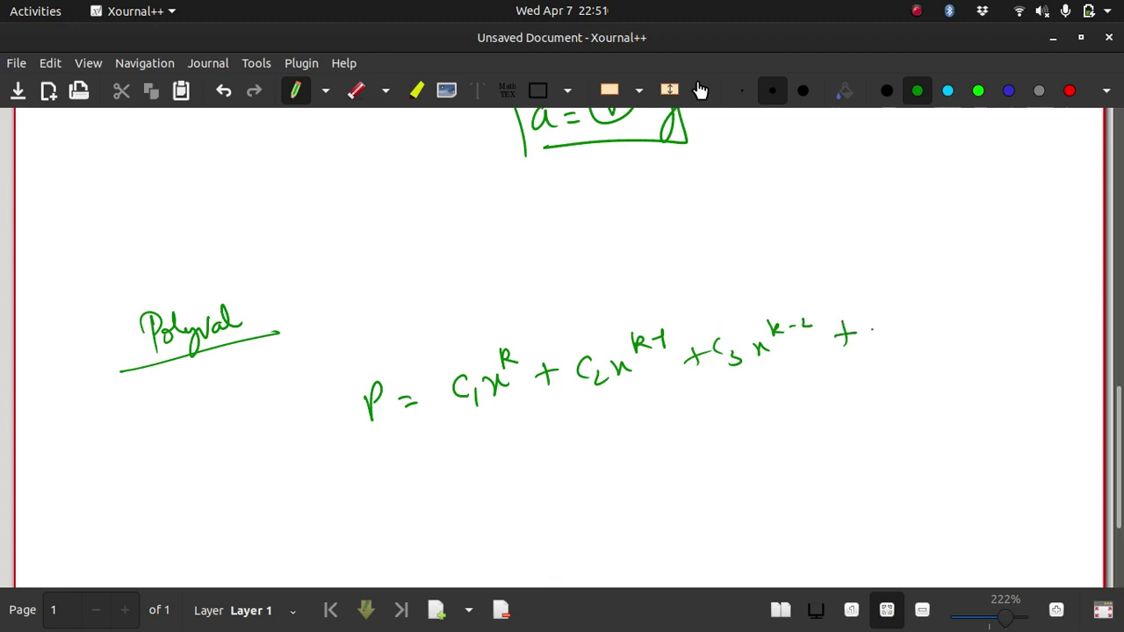
mouse_move(917, 327)
mouse_down()
mouse_move(929, 322)
mouse_move(926, 331)
mouse_up()
drag(937, 302, 936, 316)
drag(947, 301, 940, 311)
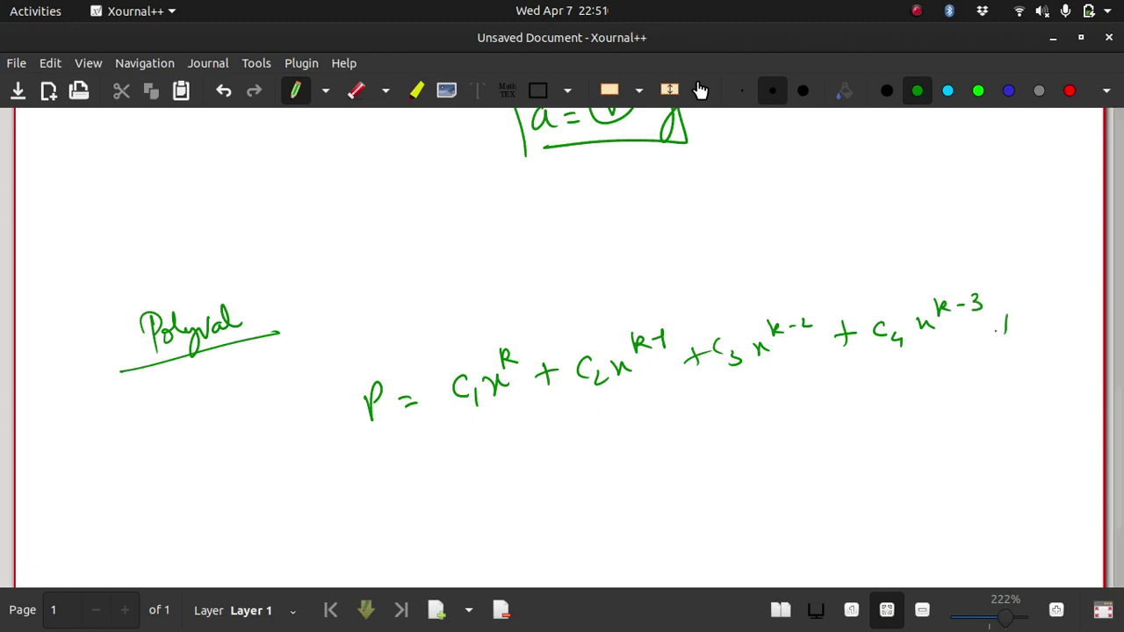
List the coefficients c1 c2 c3 c4 below the polynomial
scroll(1109, 448, down, 1)
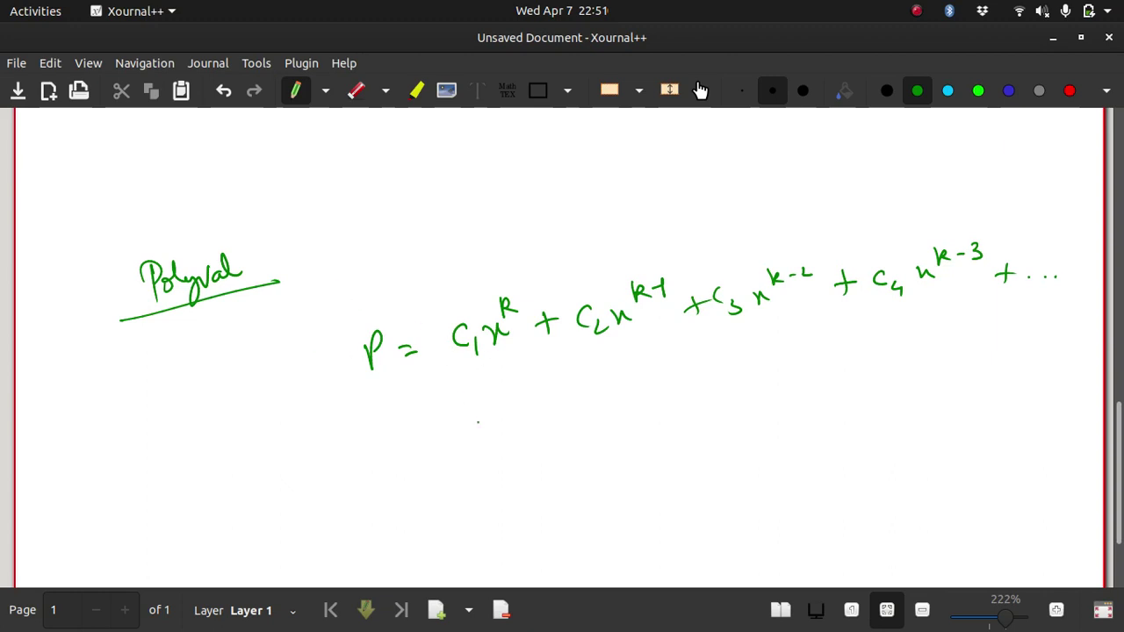
drag(476, 422, 476, 440)
drag(617, 405, 612, 420)
drag(629, 412, 630, 429)
mouse_move(691, 397)
mouse_down()
mouse_move(683, 411)
mouse_move(707, 416)
mouse_up()
mouse_move(713, 383)
mouse_down()
mouse_move(730, 404)
mouse_move(691, 425)
mouse_up()
Draw an arrow up to Polyval, braces under terms and coefficients, (x) labels and circles
drag(501, 410, 488, 453)
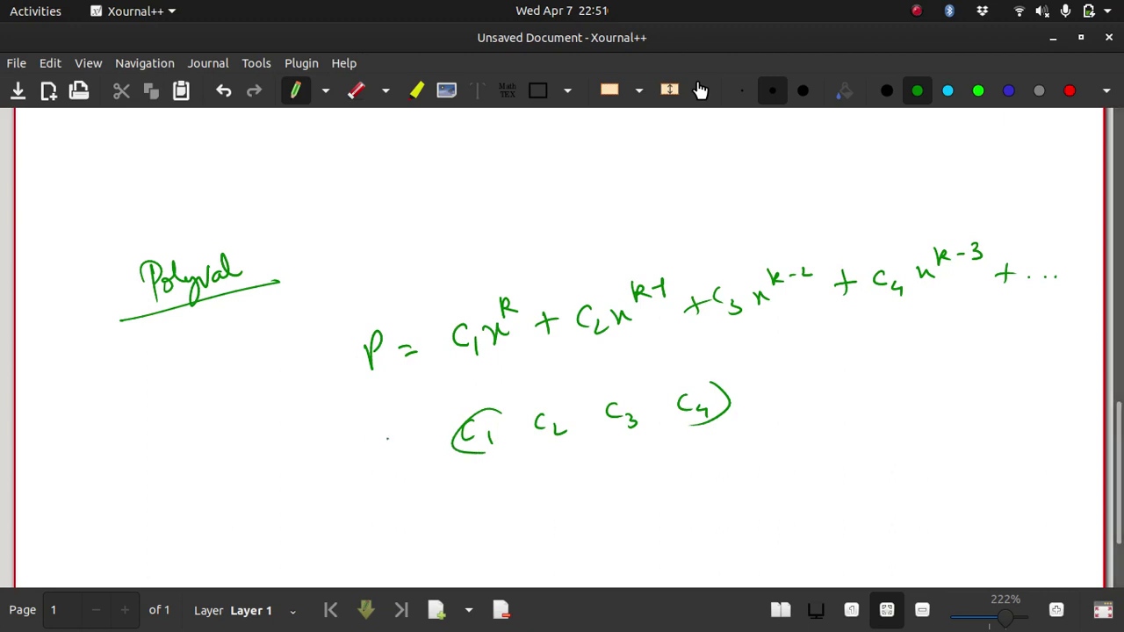
mouse_move(383, 448)
mouse_down()
mouse_move(307, 414)
mouse_move(268, 357)
mouse_up()
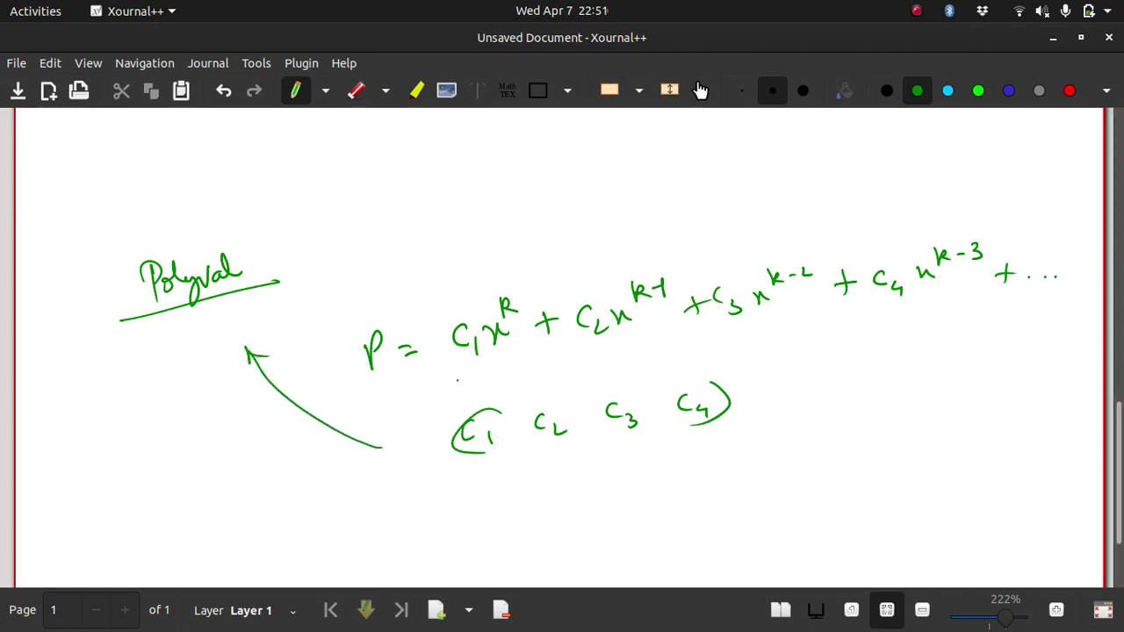
mouse_move(449, 369)
mouse_down()
mouse_move(755, 367)
mouse_move(1004, 327)
mouse_up()
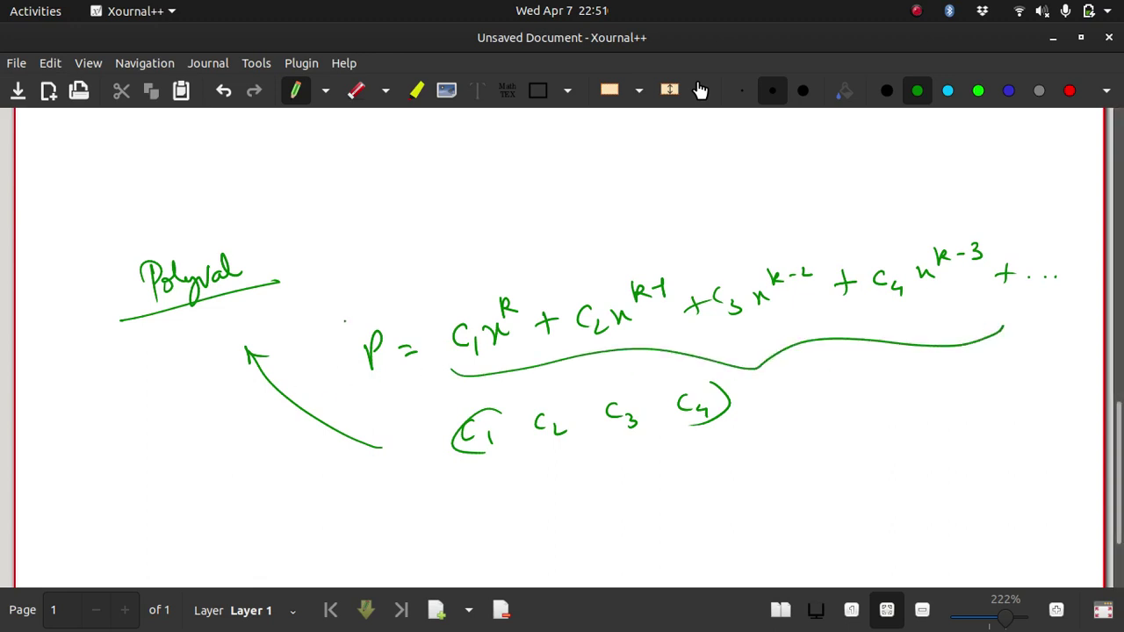
mouse_move(385, 346)
mouse_down()
mouse_move(382, 370)
mouse_move(399, 376)
mouse_up()
drag(261, 246, 258, 271)
drag(269, 254, 277, 267)
drag(297, 244, 300, 270)
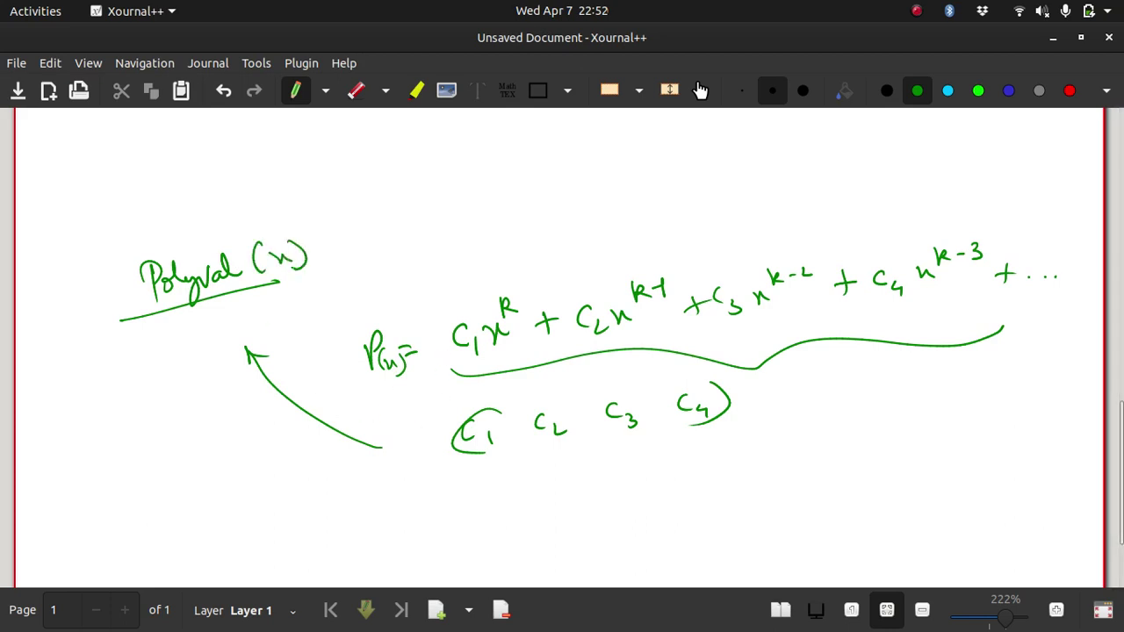
drag(481, 457, 713, 444)
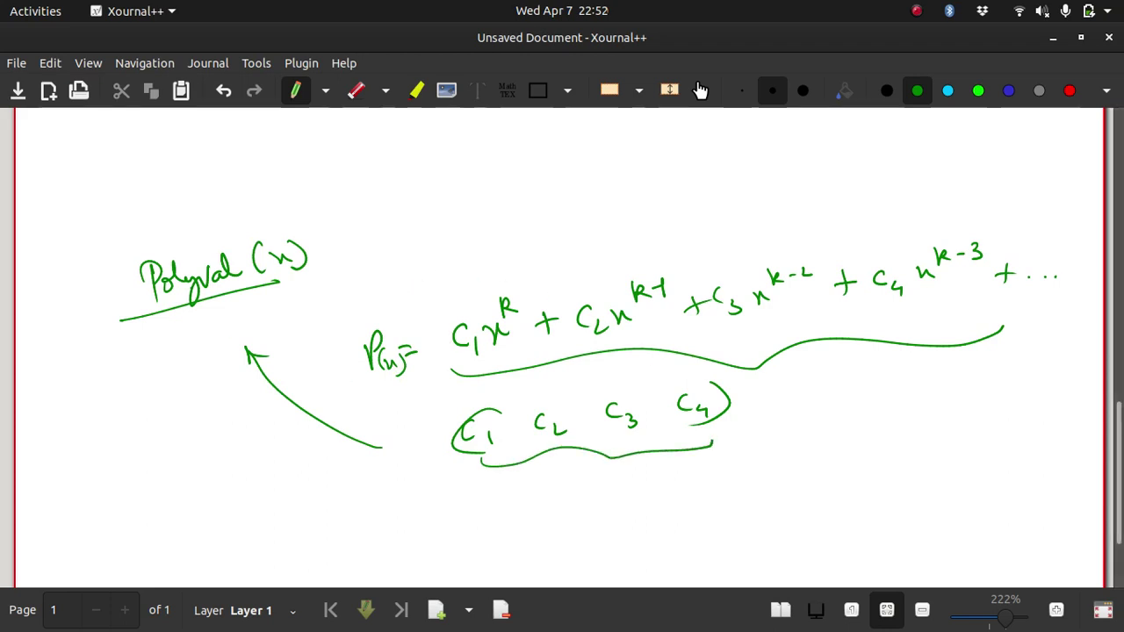
mouse_move(386, 331)
mouse_down()
mouse_move(400, 379)
mouse_move(380, 326)
mouse_up()
mouse_move(459, 303)
mouse_down()
mouse_move(444, 347)
mouse_move(950, 293)
mouse_move(475, 259)
mouse_move(447, 341)
mouse_up()
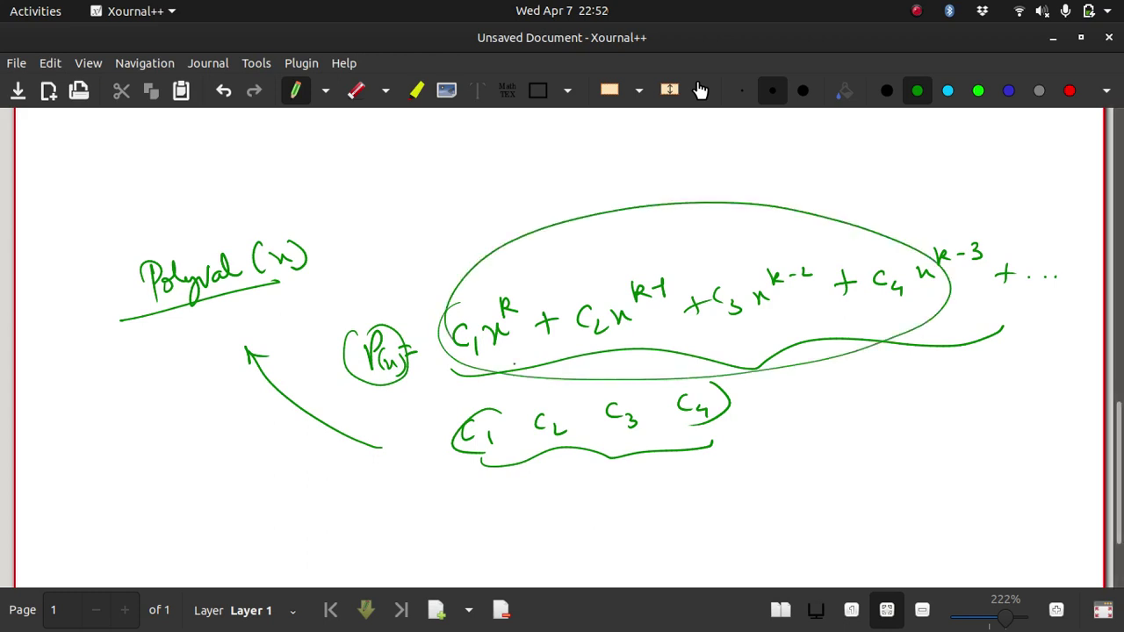
Start a plot( line and insert xq = linspace(x(1),x(end),100); above it
key(alt+Tab)
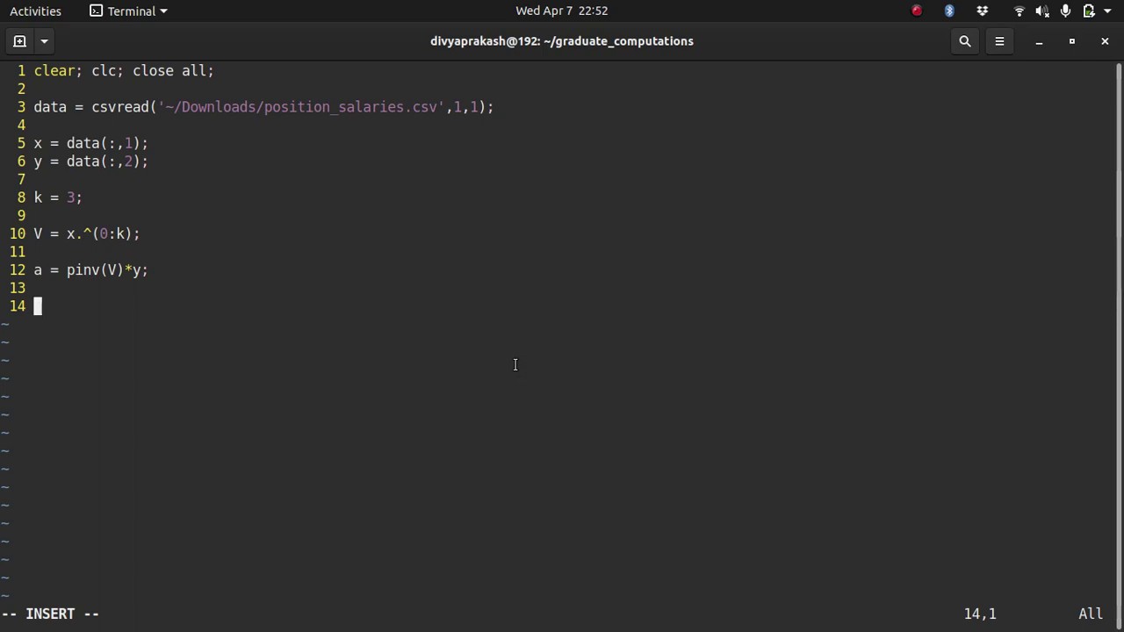
key(alt+Tab)
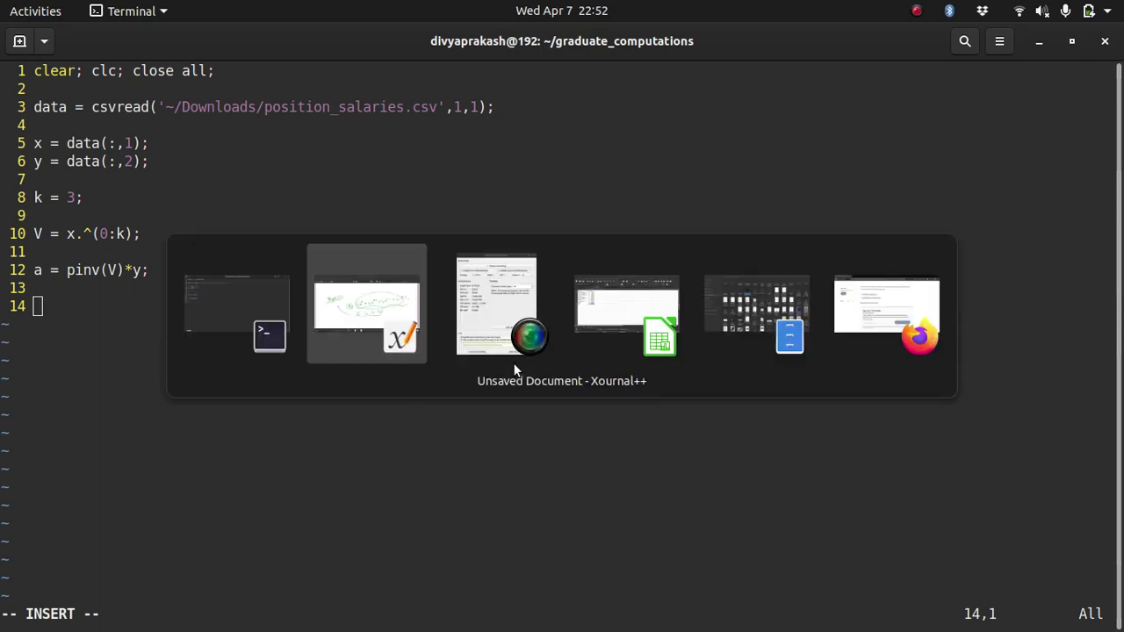
key(alt+Tab)
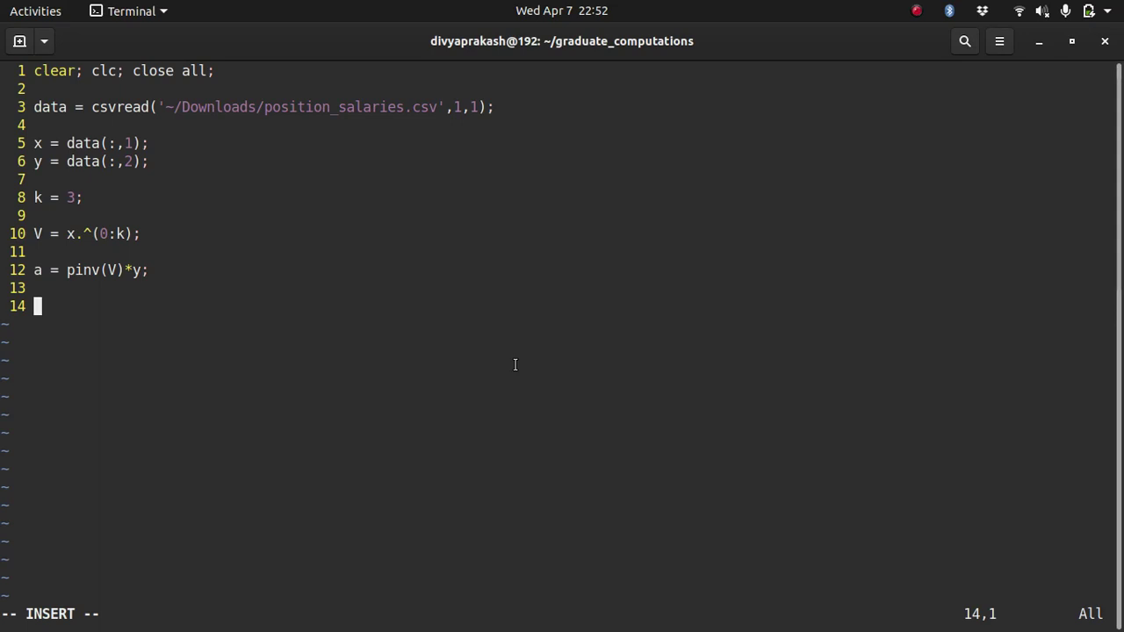
text(plot()
key(Escape)
key(O)
key(Return)
key(Up)
text(xq =)
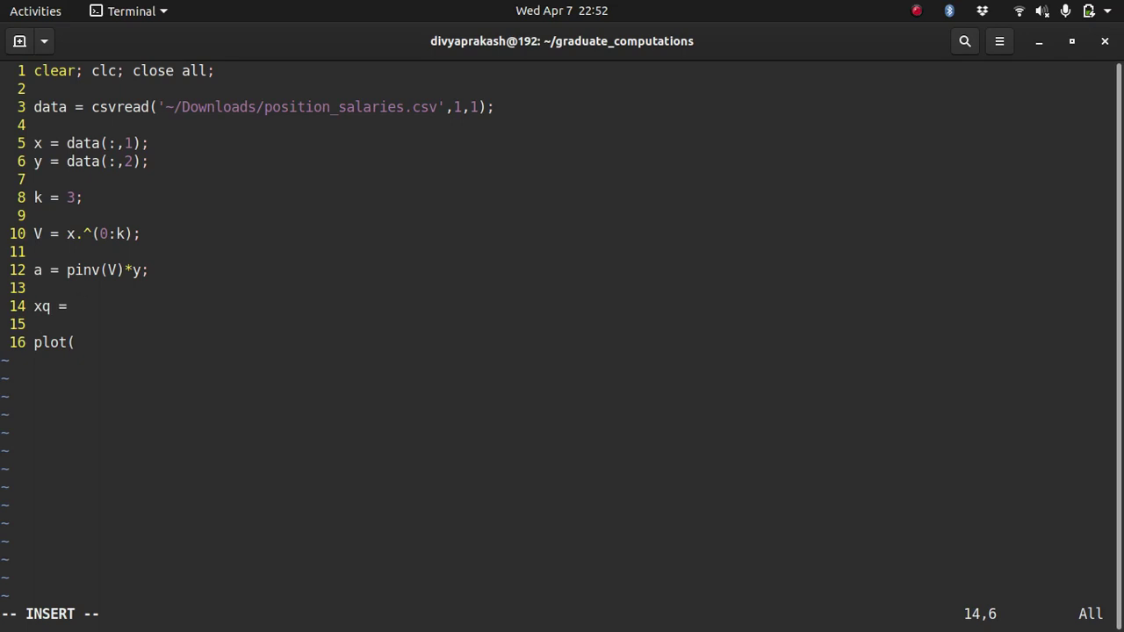
text( linspace)
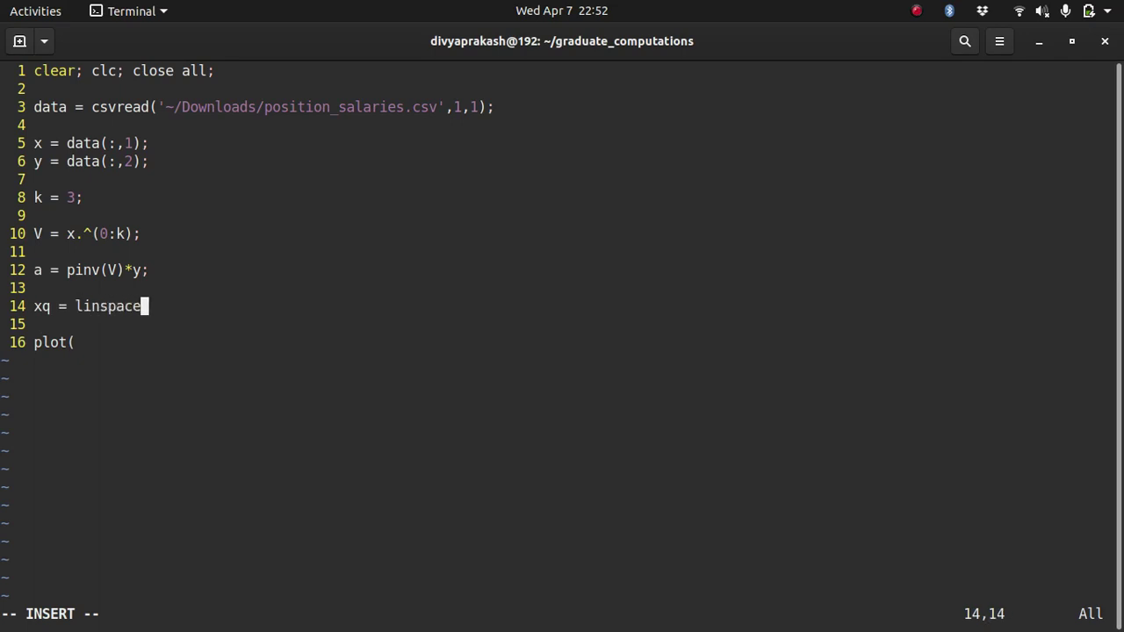
text((x(1))
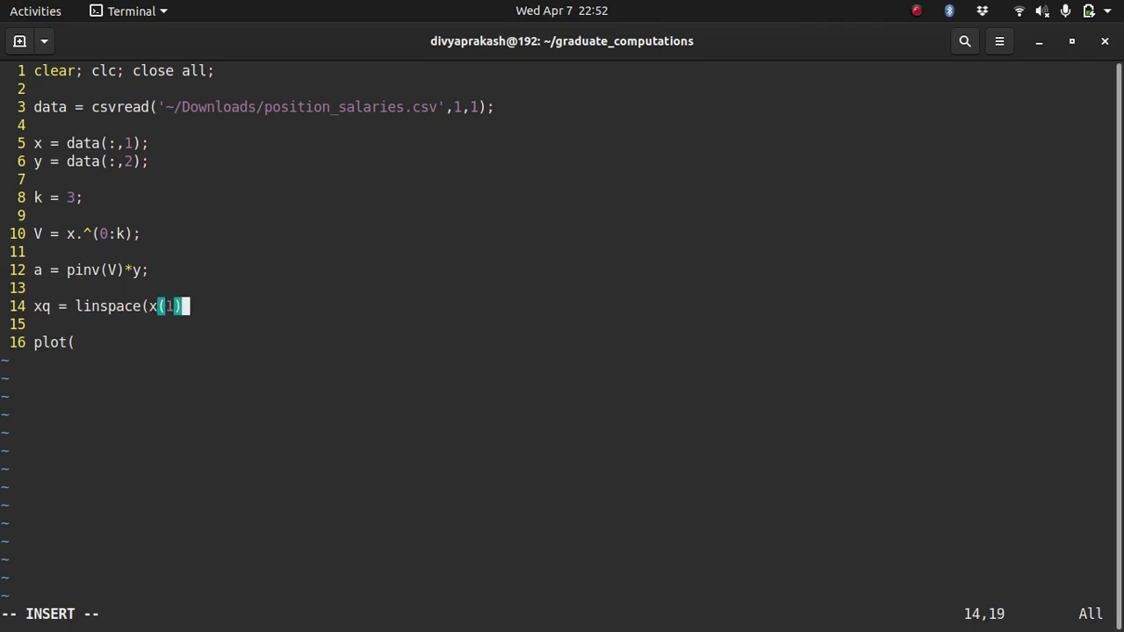
text(,x(end)
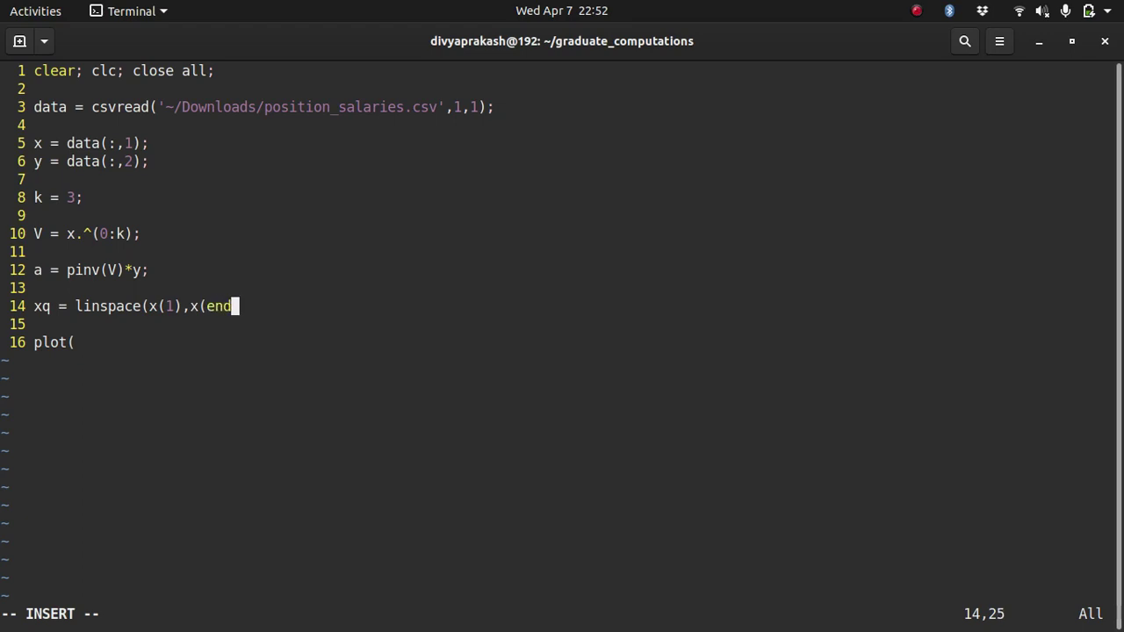
text(),100))
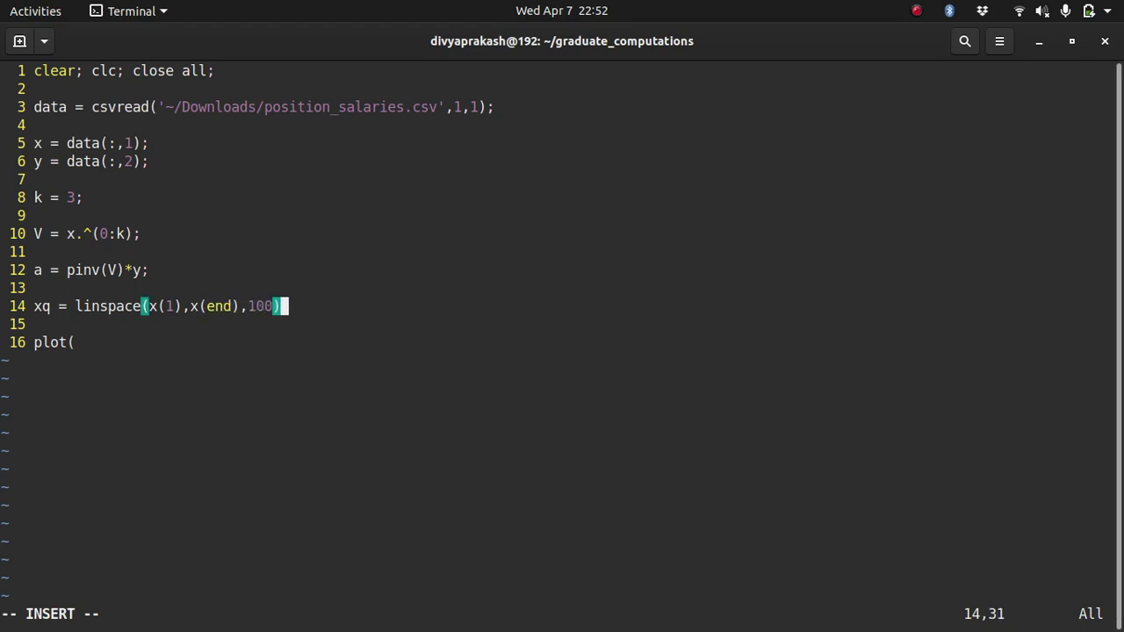
text(;)
Review the pinv line, then place the cursor at the plot call's opening parenthesis
key(Down)
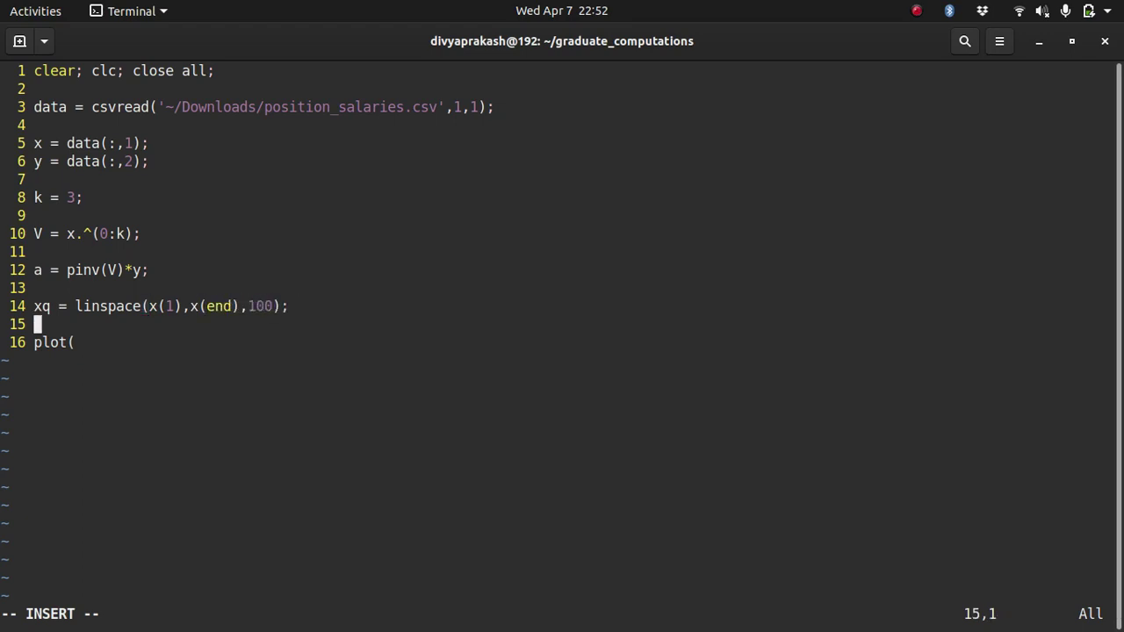
key(Up)
key(Up)
key(Up)
key(Left)
key(Left)
key(Left)
key(Left)
key(Left)
key(Left)
key(Left)
key(Left)
key(Left)
key(Left)
key(Left)
key(Left)
key(Left)
key(Left)
key(Down)
key(Down)
key(Down)
key(Down)
key(Right)
key(Right)
key(Right)
key(Right)
key(Right)
key(alt+Tab)
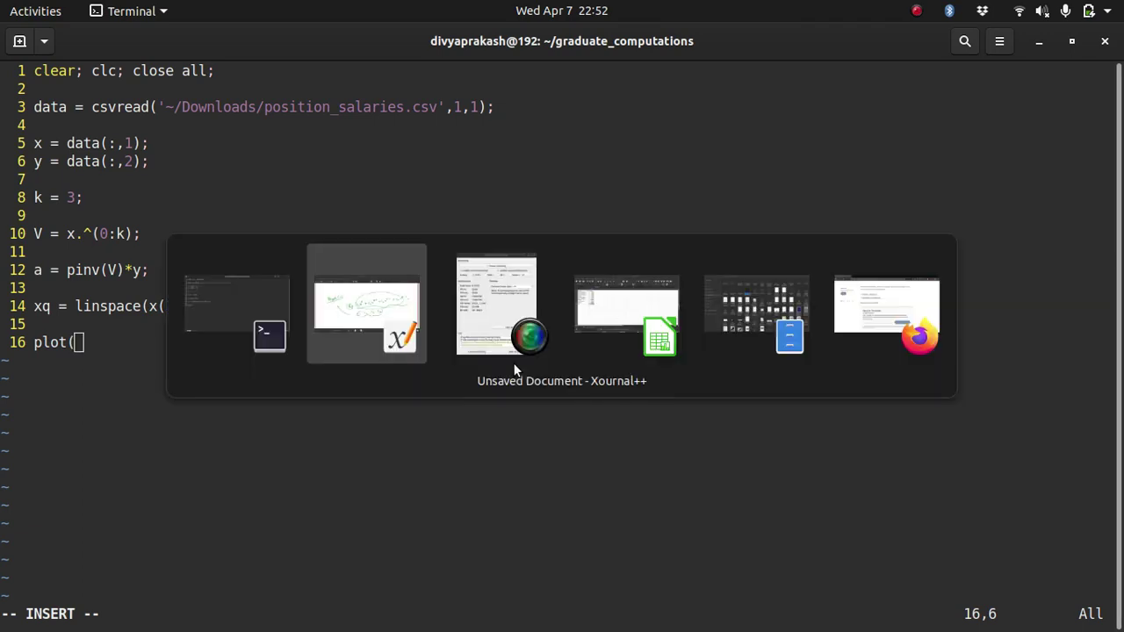
key(alt+shift+Tab)
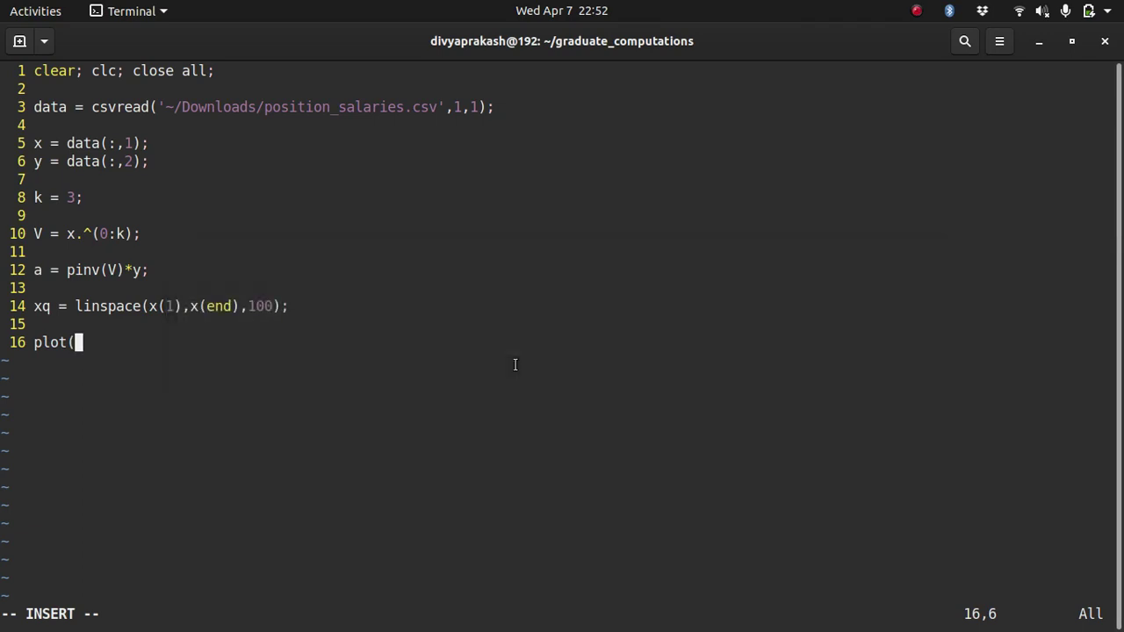
key(alt+Tab)
key(alt+Tab)
Extend the call to plot(xq,polyval() and open a blank line above it
text(xq,po)
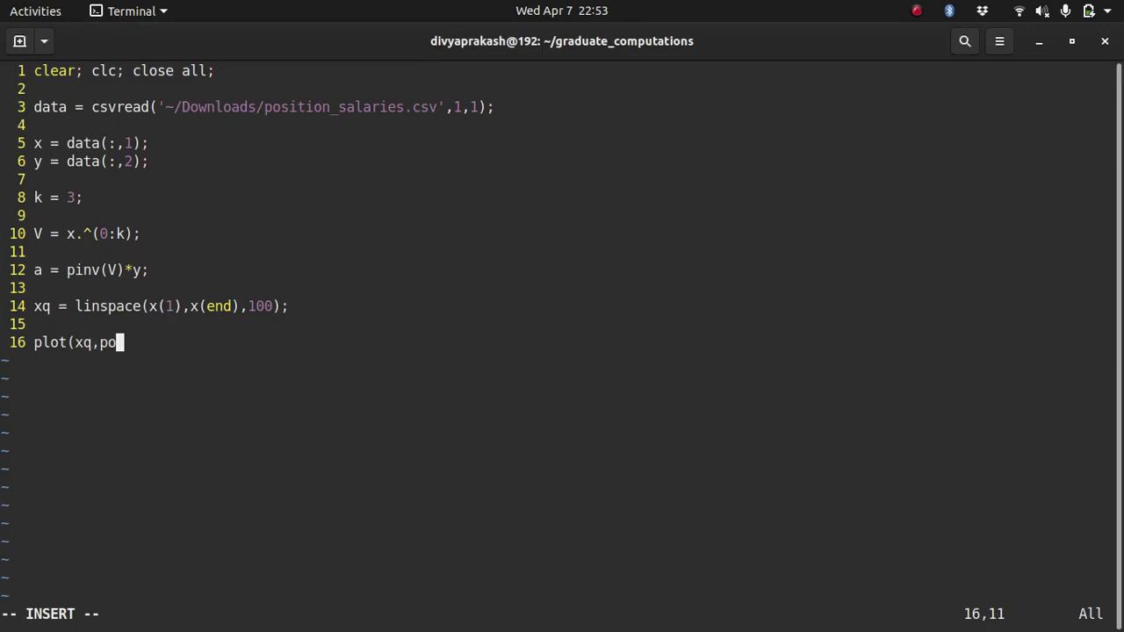
text(lyval)
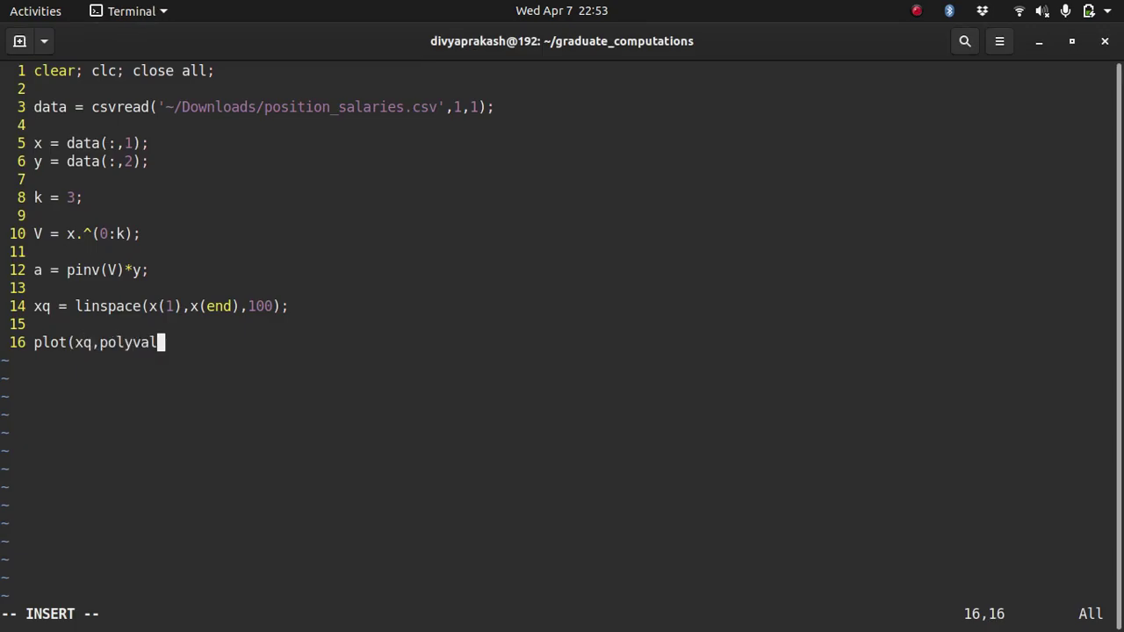
text(())
key(Escape)
key(shift+o)
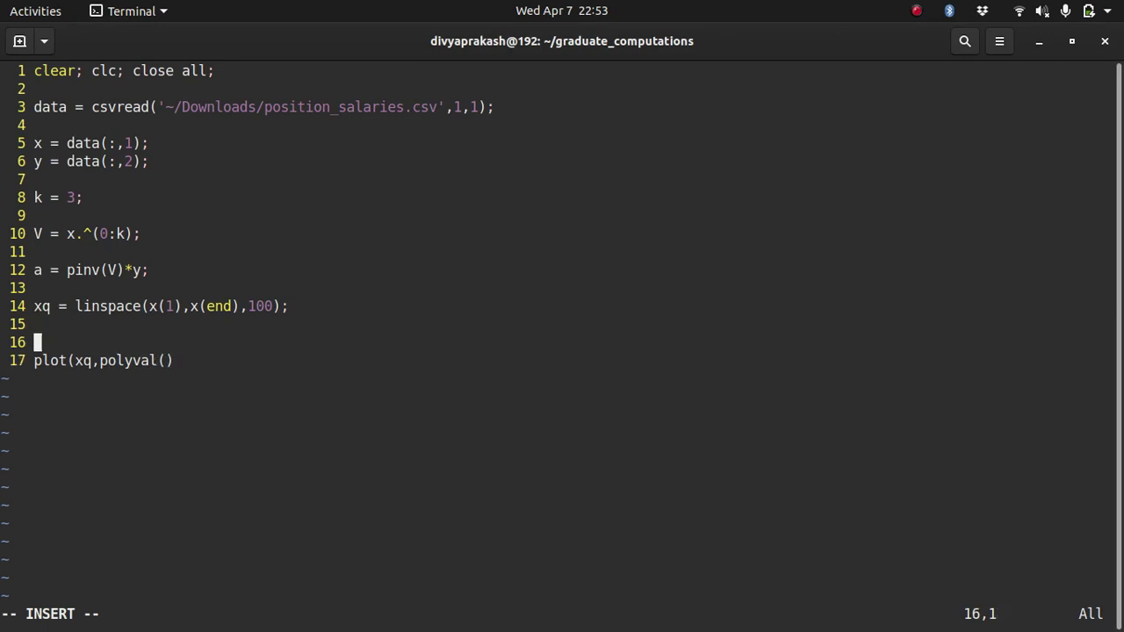
text(xq)
key(BackSpace)
key(BackSpace)
key(BackSpace)
key(Return)
Insert plot(x,y,'r*') and hold on above the polyval plot line
text(plot(x,,y)
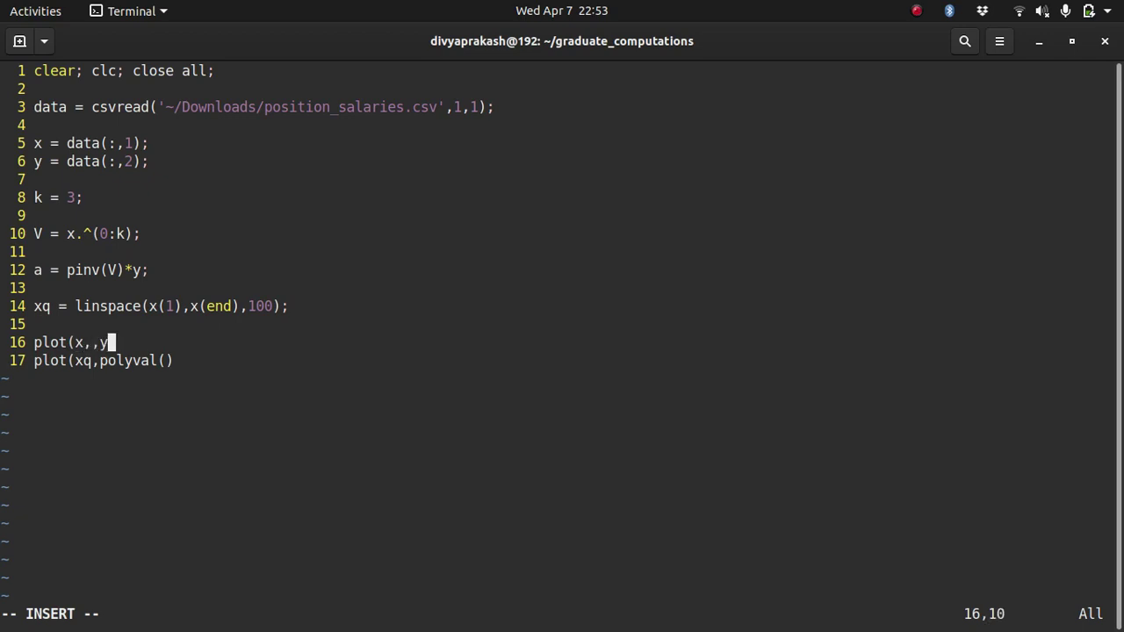
text(,'r*')
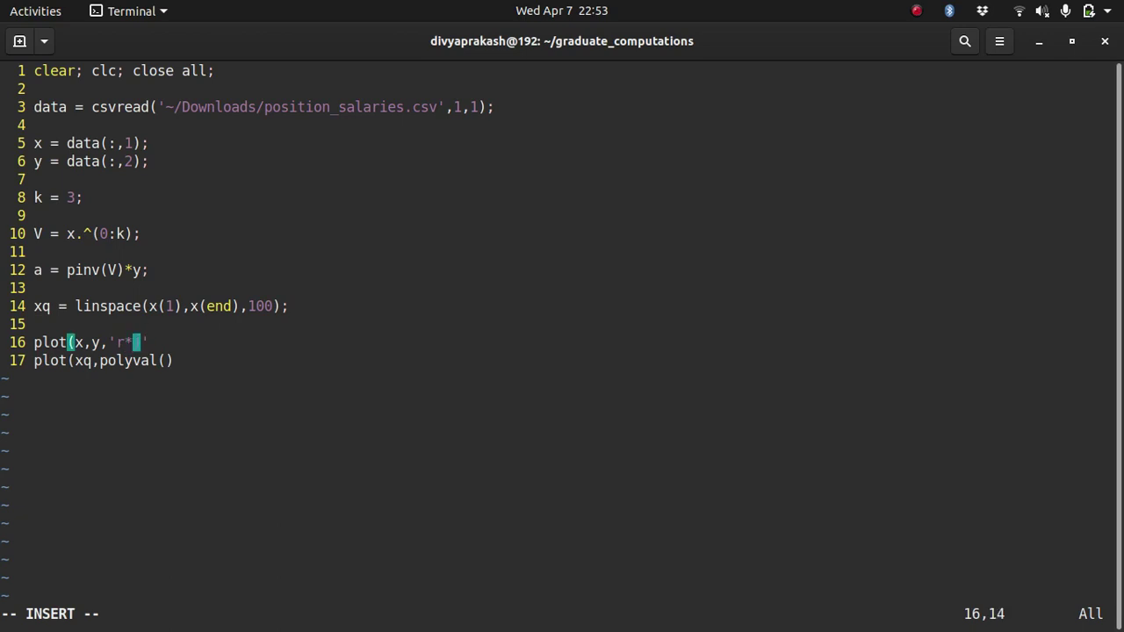
text())
key(Return)
text(hold on)
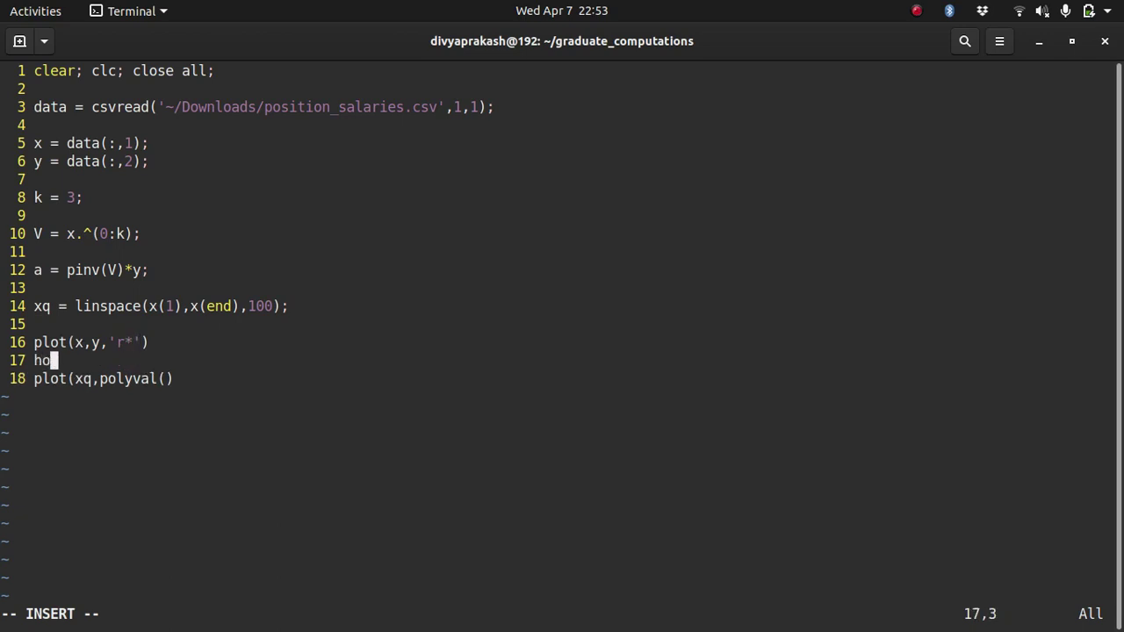
key(Down)
key(Right)
key(Right)
key(Right)
key(Right)
key(Right)
key(Right)
key(Right)
key(Right)
key(Right)
key(alt+Tab)
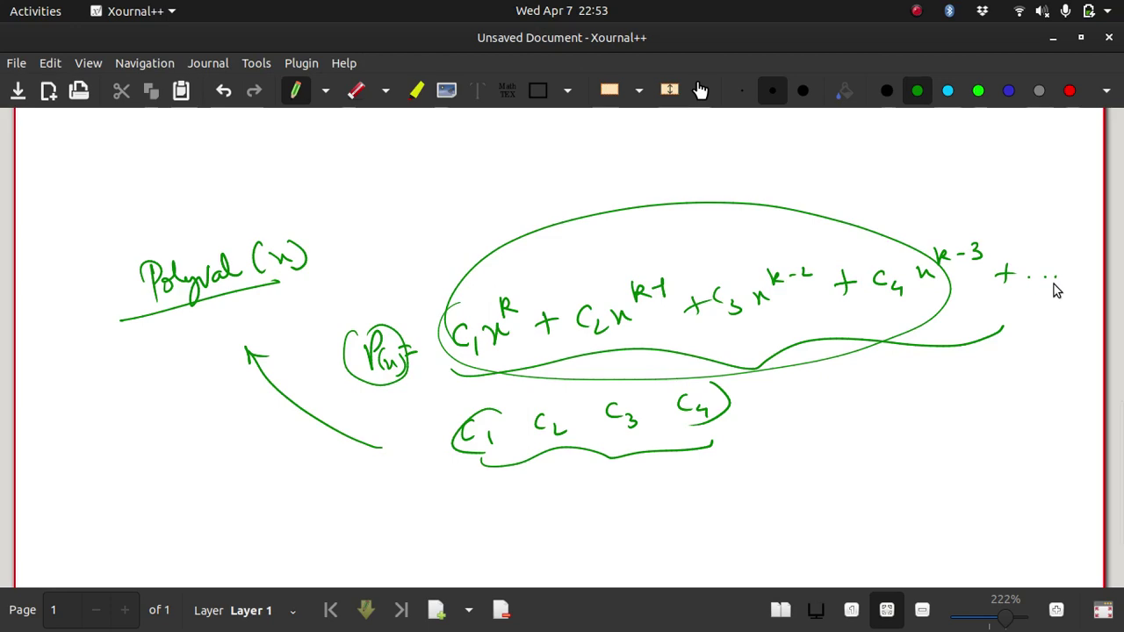
Scroll through the Polyval notes to review the sketch before returning to the script
scroll(1058, 291, up, 10)
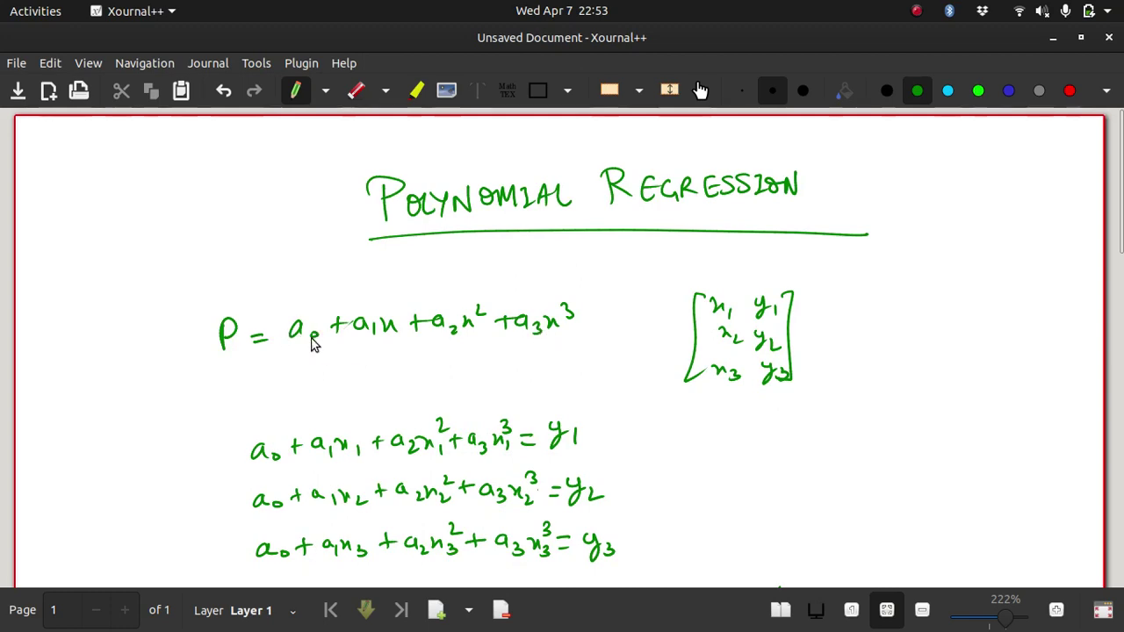
scroll(315, 345, down, 10)
scroll(315, 345, down, 13)
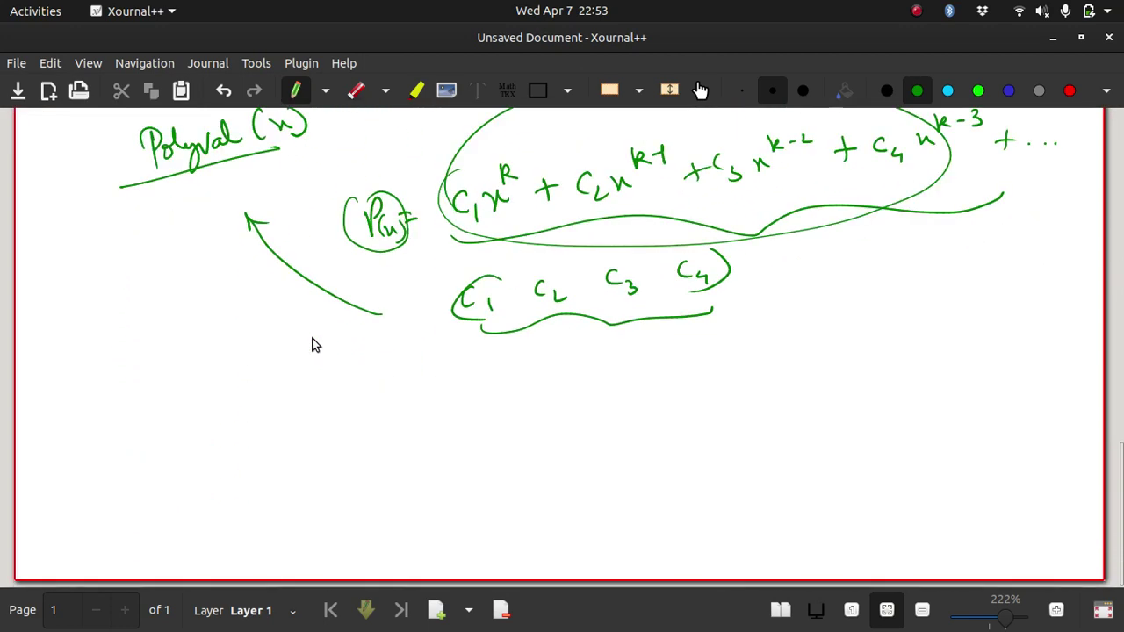
scroll(326, 343, up, 7)
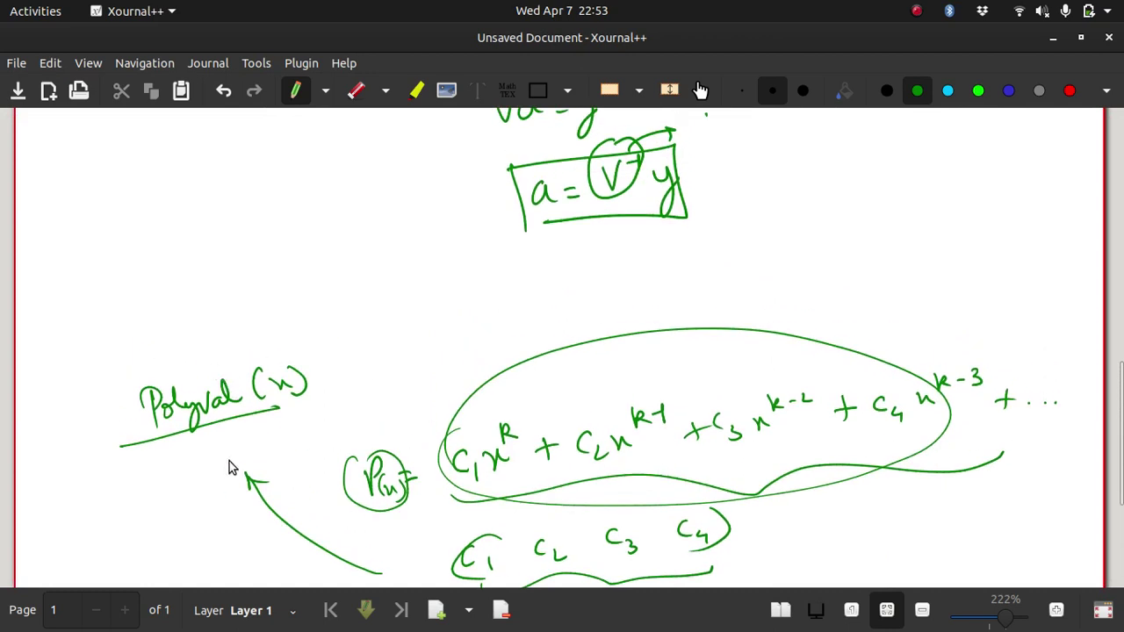
scroll(443, 498, down, 4)
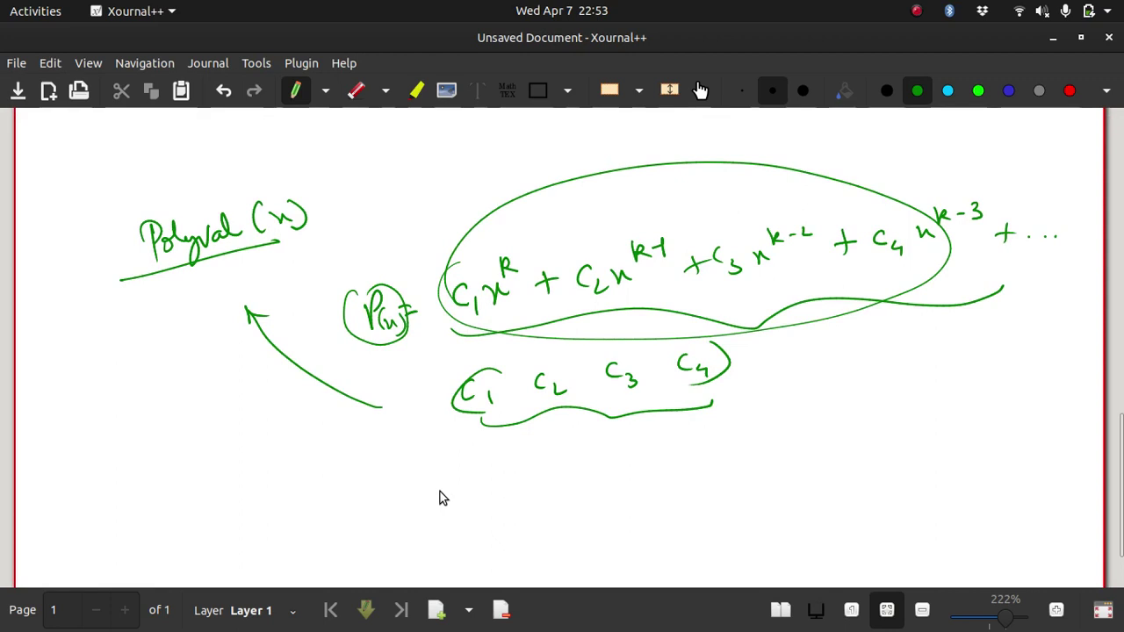
key(alt+Tab)
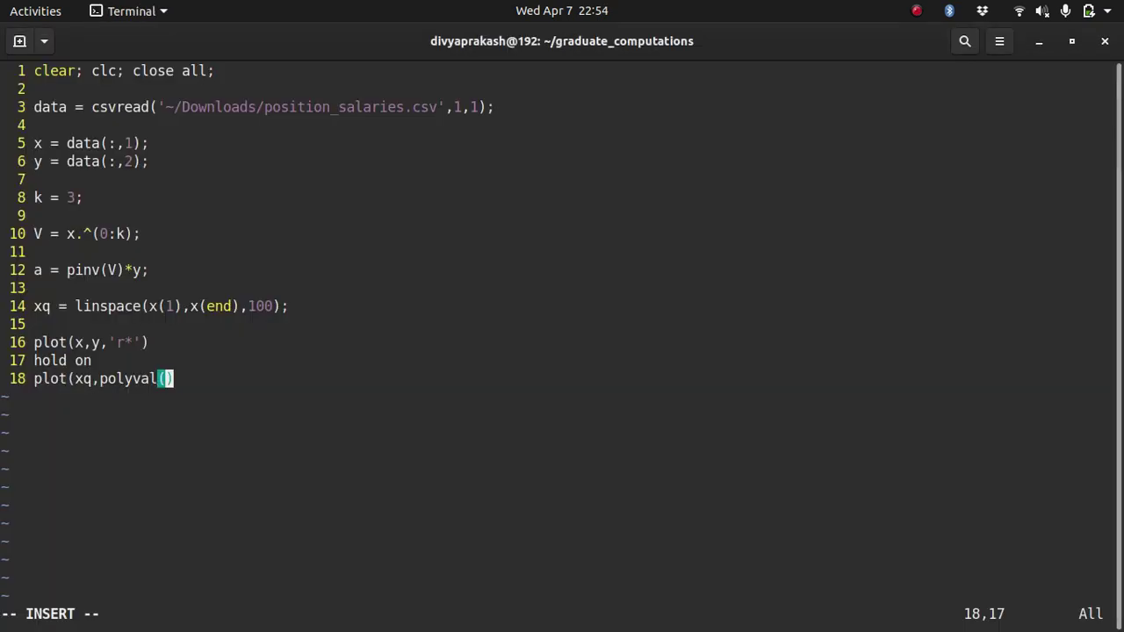
Save and close polyReg.m with :wq after a failed :q
key(Escape)
text(:q)
key(Return)
text(:wq)
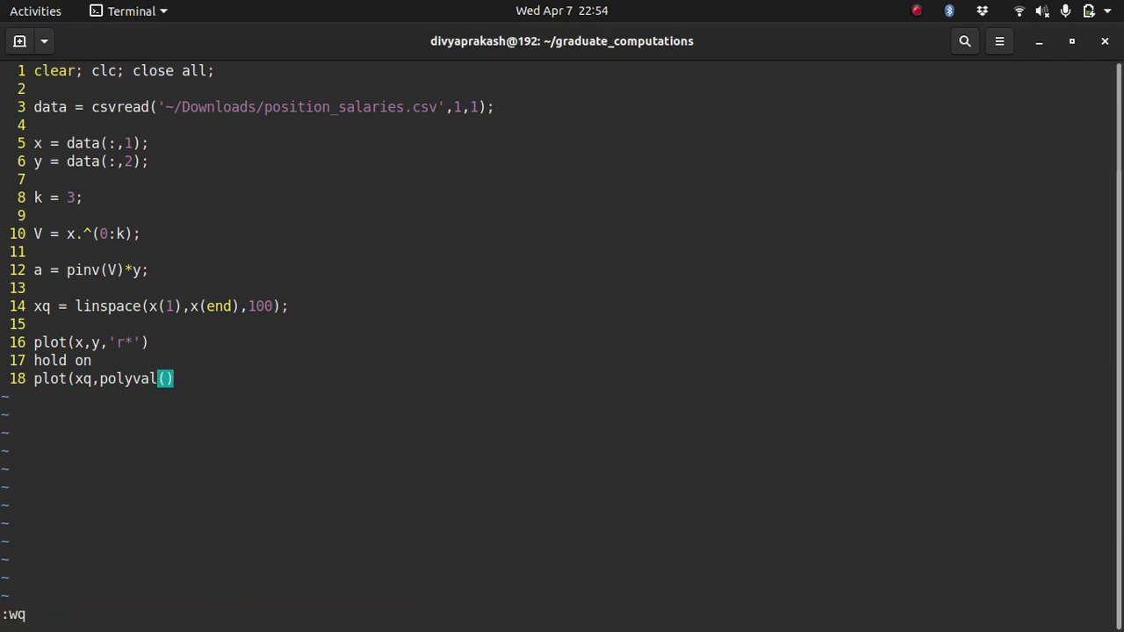
key(Return)
Create a = [1 2 3] and check that flip(a) returns 3 2 1
text(a)
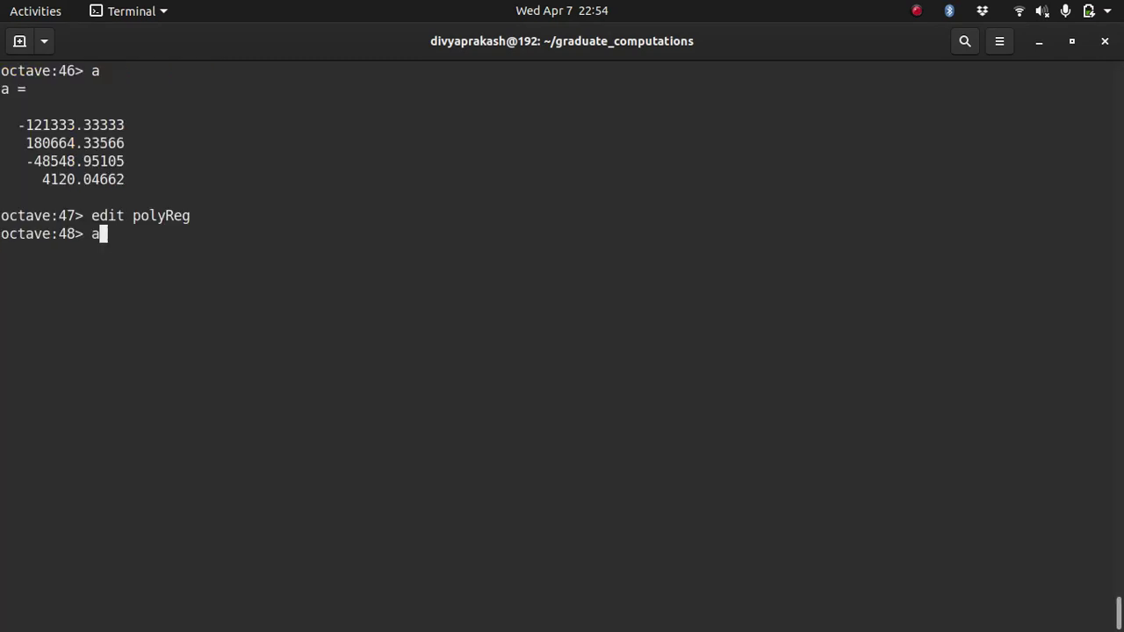
text( = [1 2 3])
key(Return)
text(flip(a))
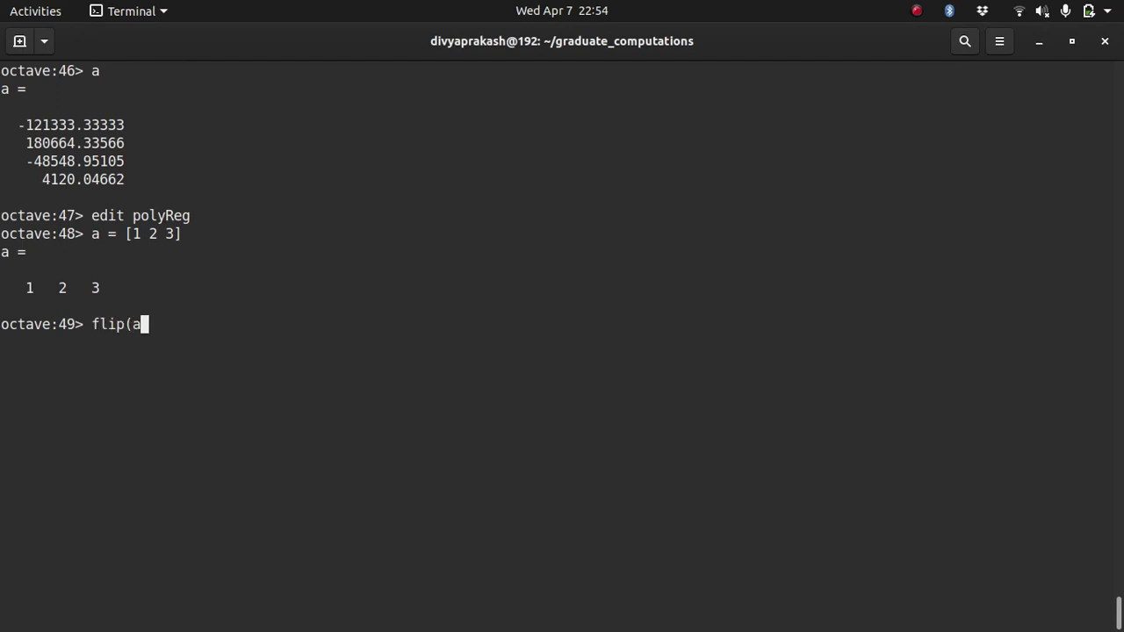
key(Return)
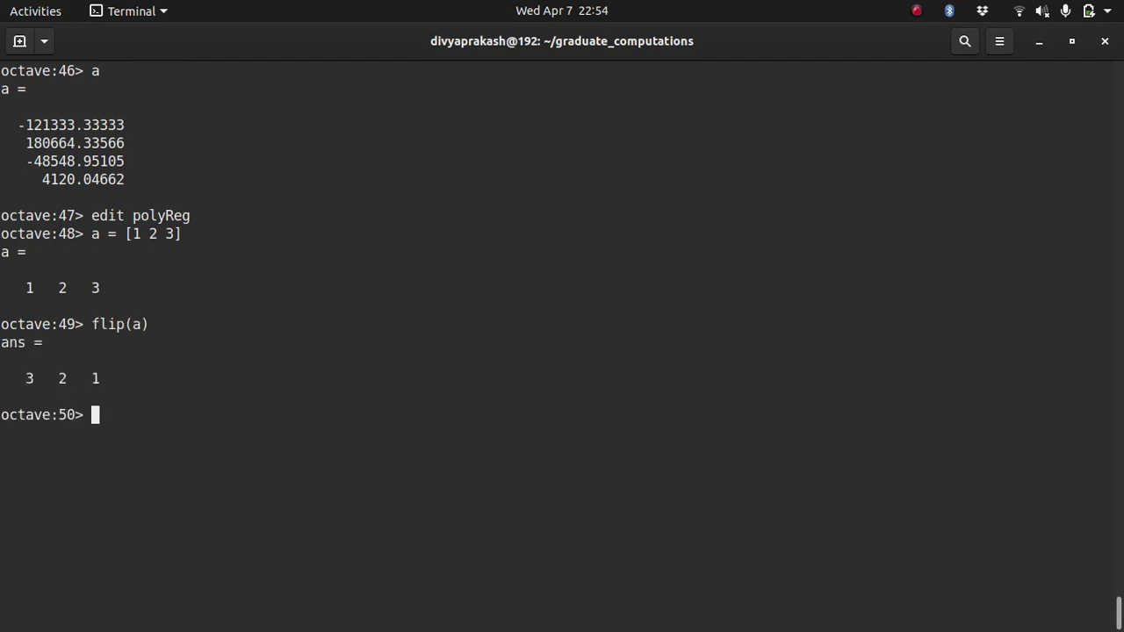
key(Up)
key(Up)
key(Up)
key(Down)
key(Down)
key(Down)
key(Up)
key(Up)
key(Up)
Insert flip(a),xq into polyval() on line 18 of polyReg and save with :wq
key(Return)
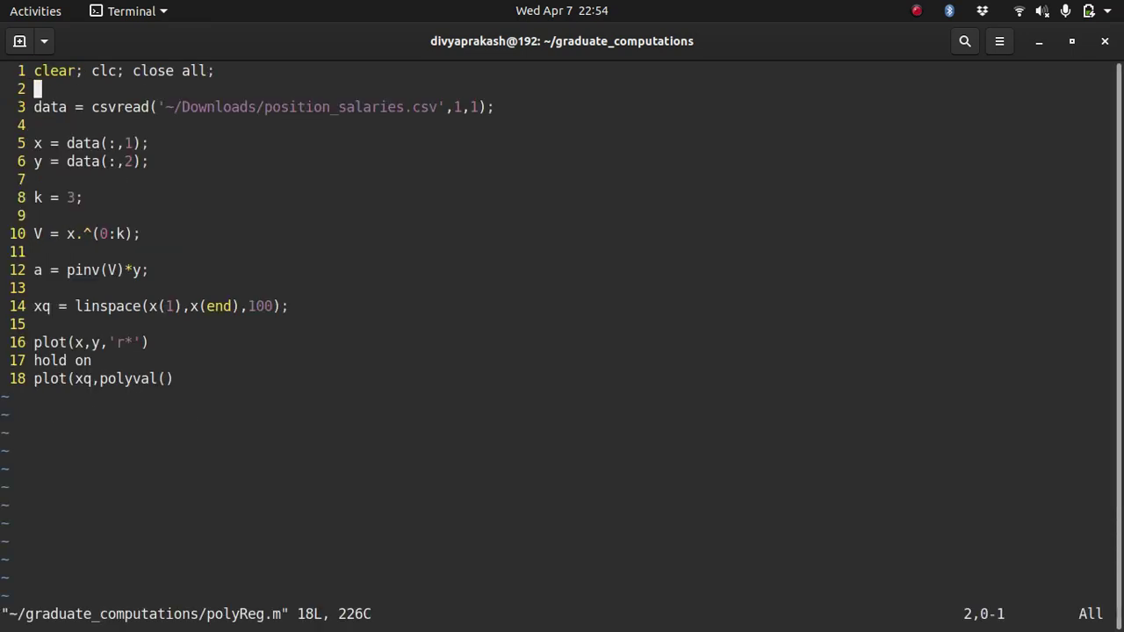
key(Down)
key(Down)
key(Down)
key(Down)
key(Down)
key(Down)
key(Down)
key(Down)
key(Down)
key(Down)
key(Down)
key(Down)
key(Down)
key(Down)
key(Down)
key(Down)
key(Right)
key(Right)
key(Right)
key(Right)
key(Right)
key(Right)
key(Right)
key(Right)
key(Right)
key(Right)
key(Right)
key(Right)
key(Right)
key(Right)
key(Right)
key(Right)
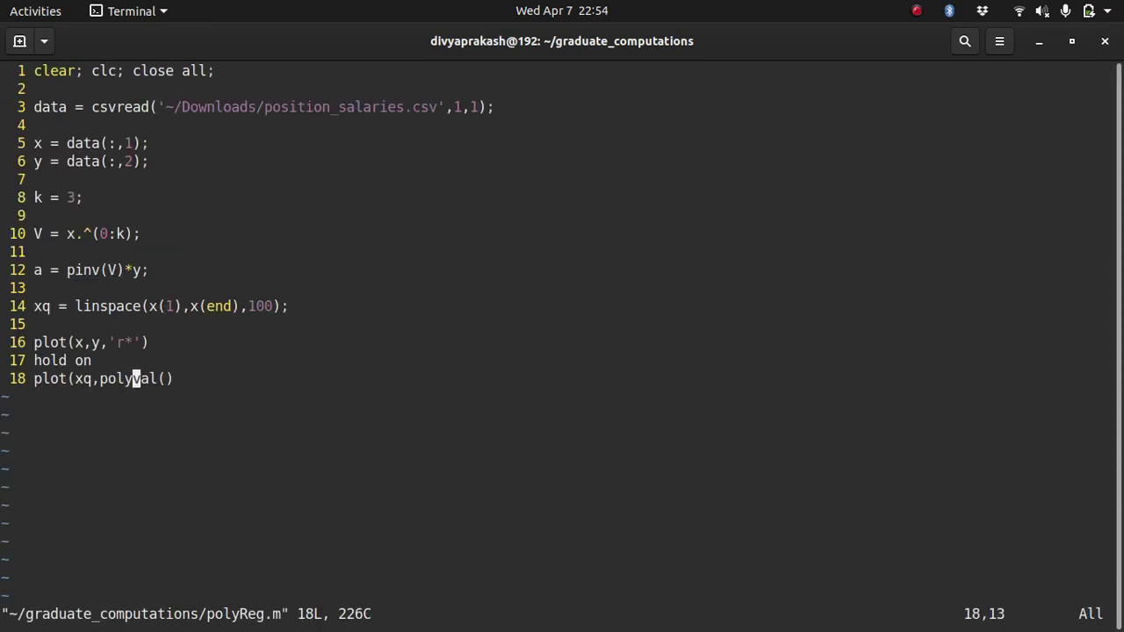
text(ip)
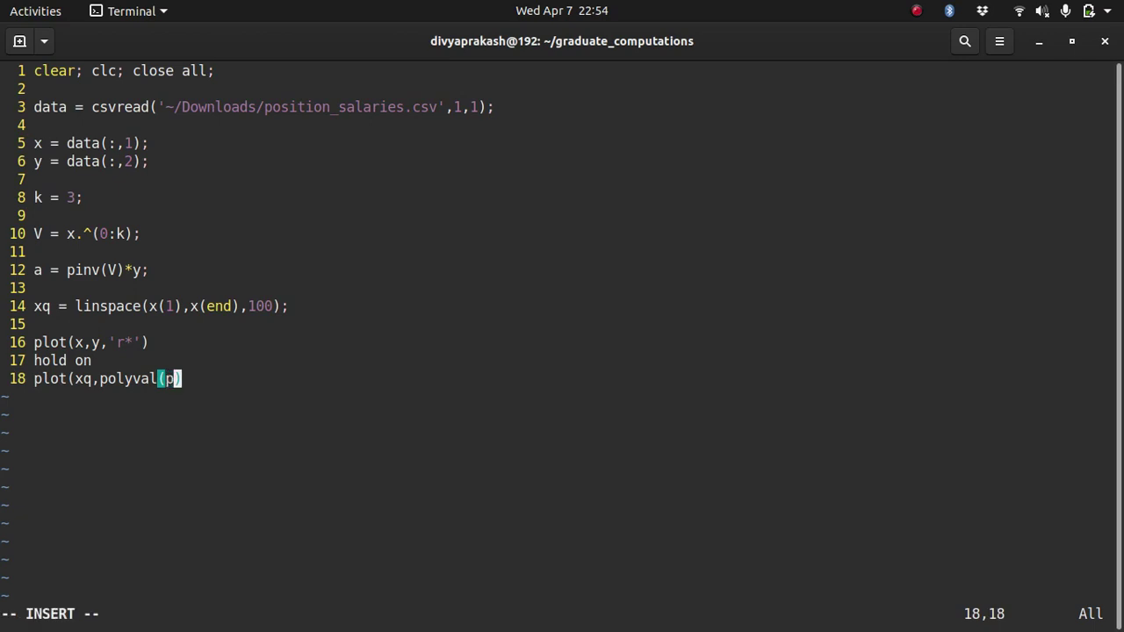
key(BackSpace)
text(flip()
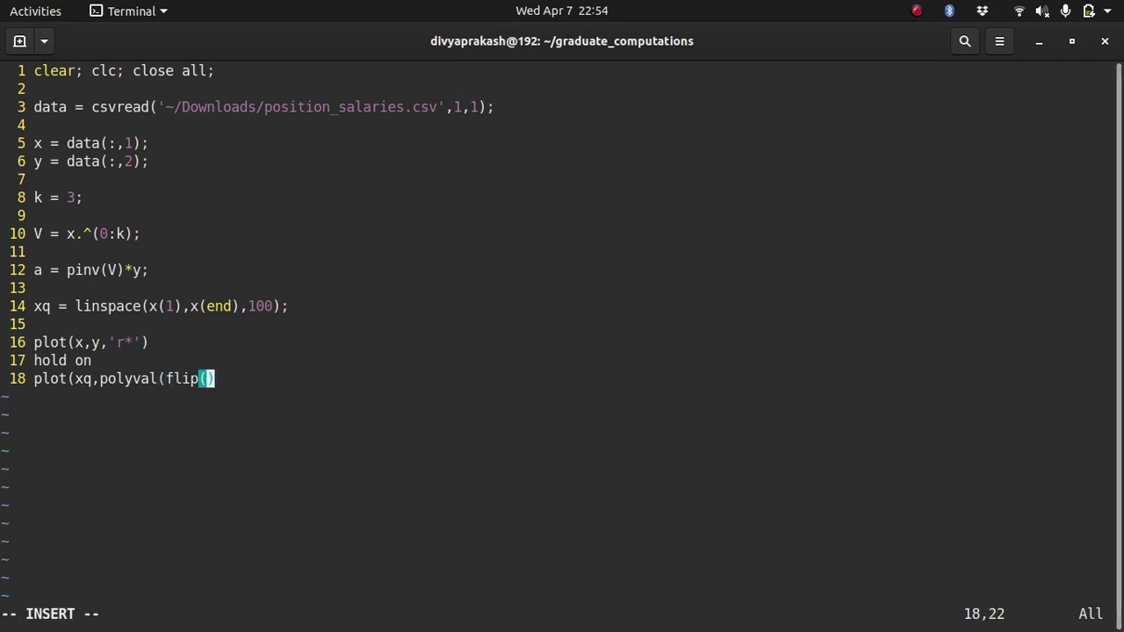
text(a),)
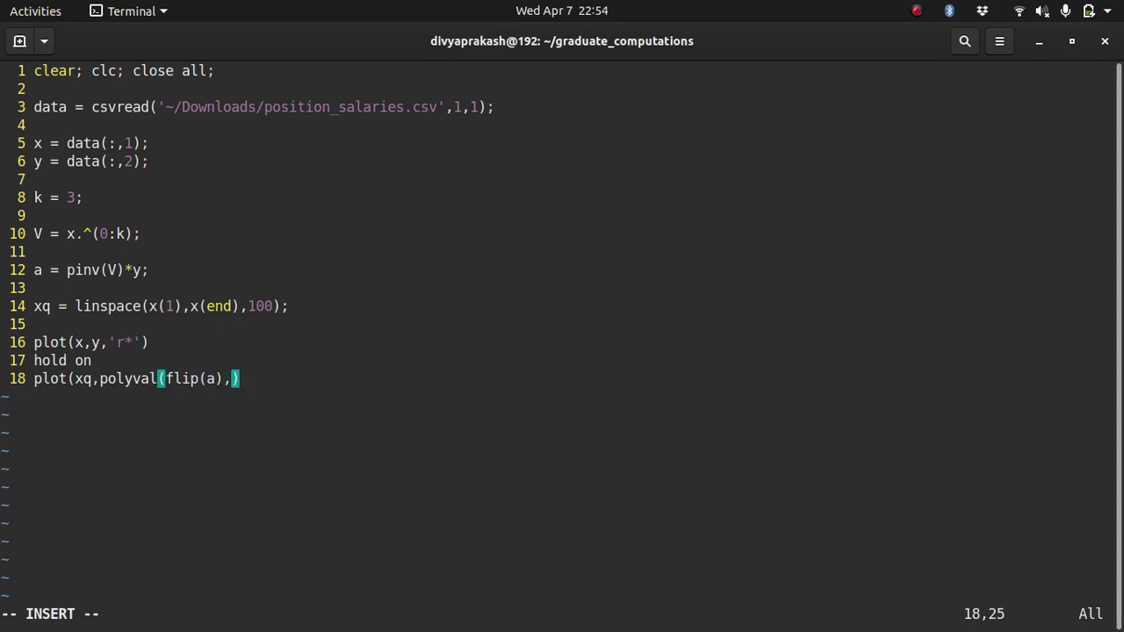
text(xq)
key(Right)
key(Left)
key(Right)
key(Escape)
text(:wq)
key(Return)
Run polyReg, then reopen the script to fix its syntax error
key(Up)
key(Up)
key(Up)
key(Up)
key(Up)
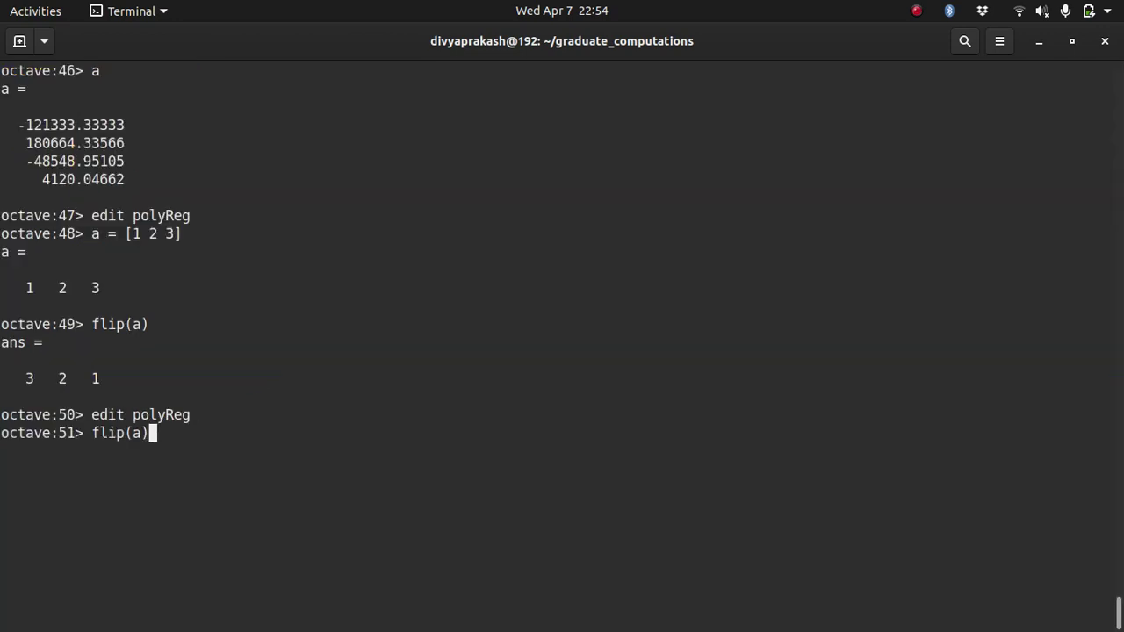
key(Up)
key(Return)
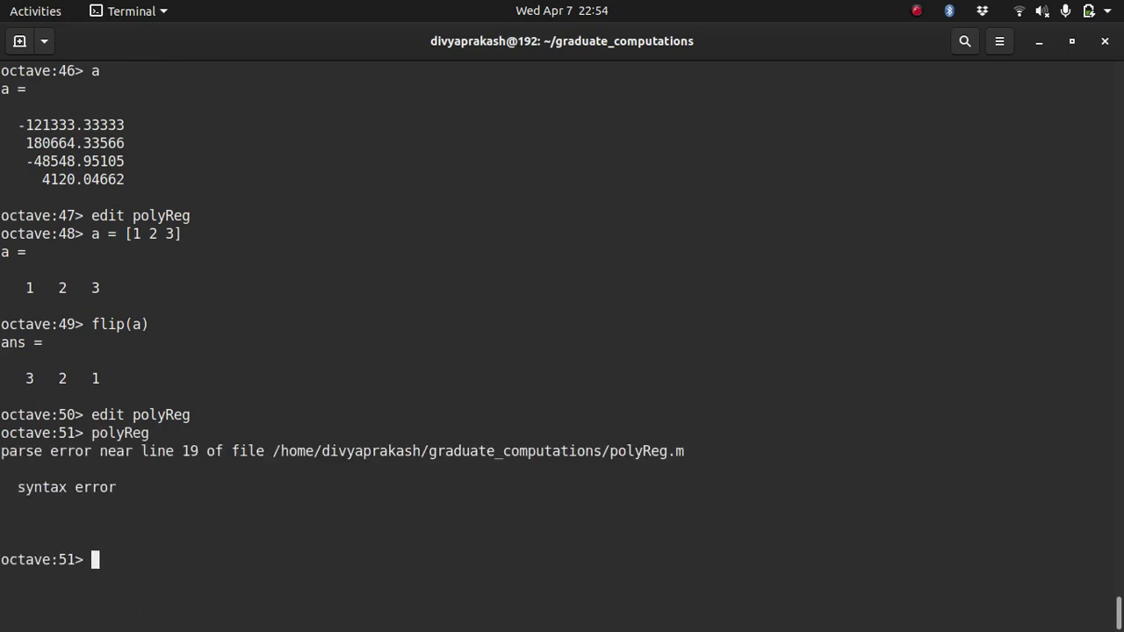
key(Up)
key(Up)
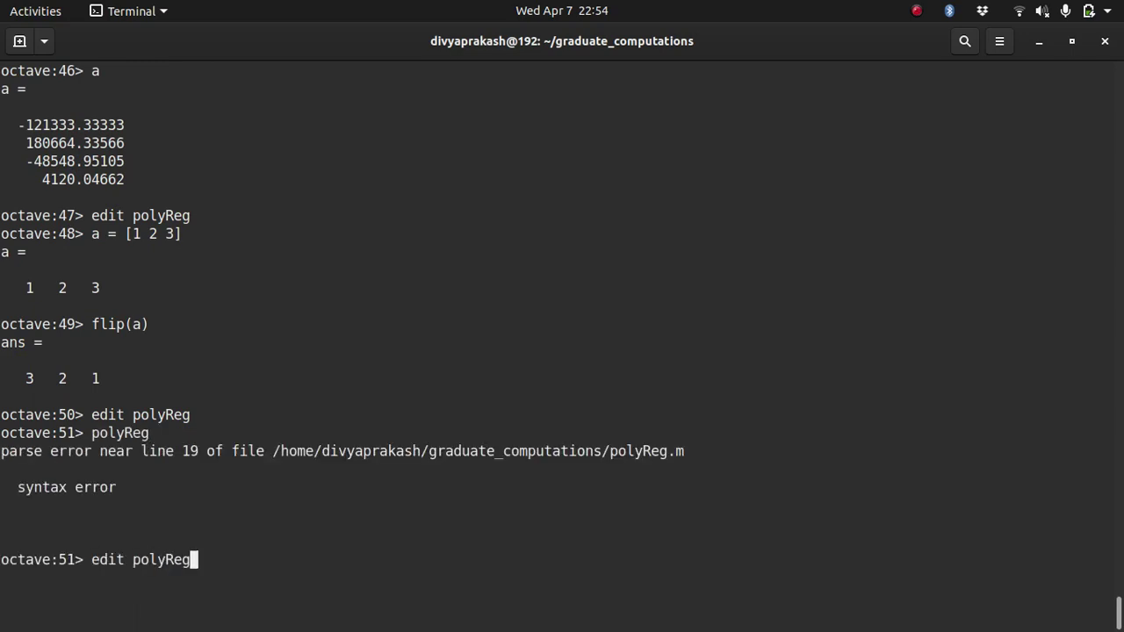
key(Return)
Add the missing closing parenthesis to line 18, save, and rerun polyReg to plot the curve
key(Down)
key(Down)
key(Down)
key(Down)
key(Down)
key(Down)
key(Down)
key(Down)
key(Down)
key(Down)
key(Down)
key(Down)
key(Down)
key(Down)
key(Down)
key(Down)
key(Down)
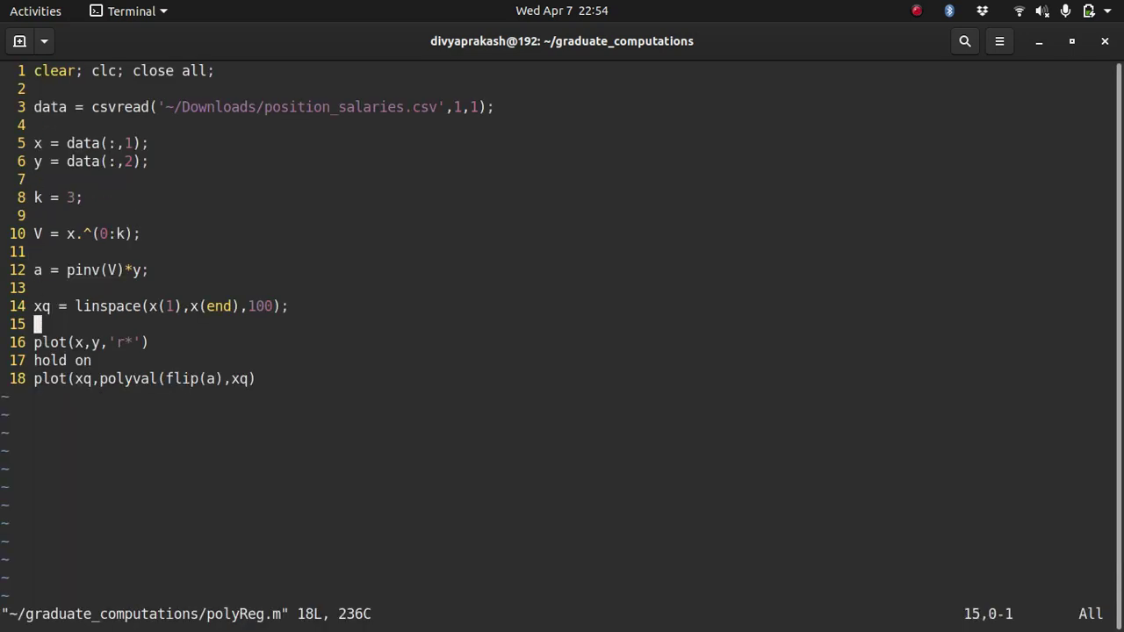
key(End)
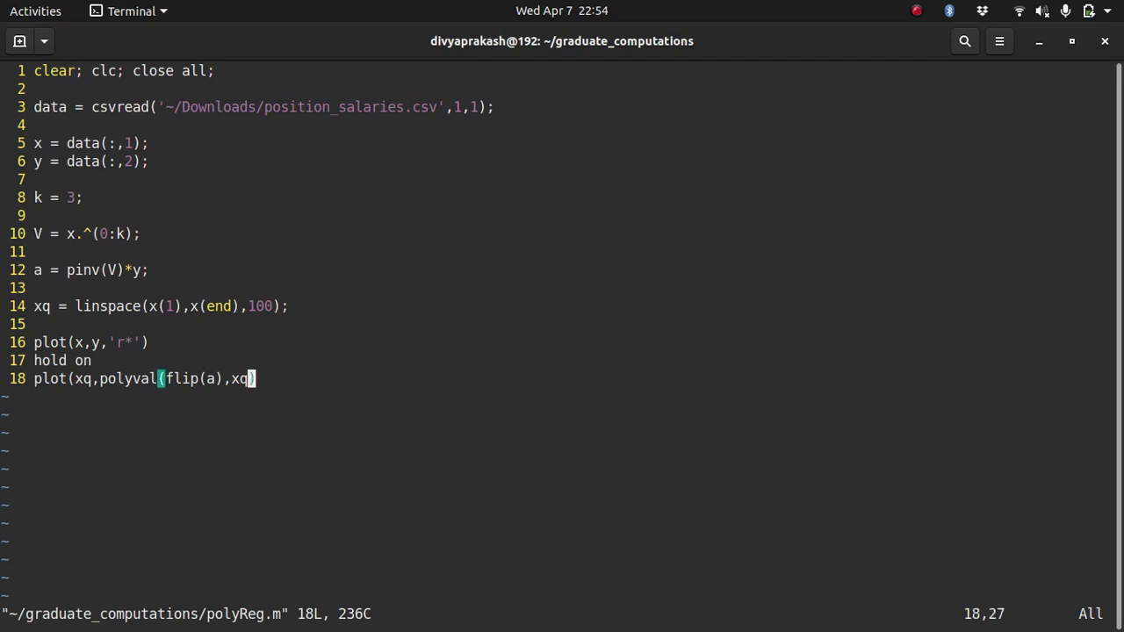
text(A))
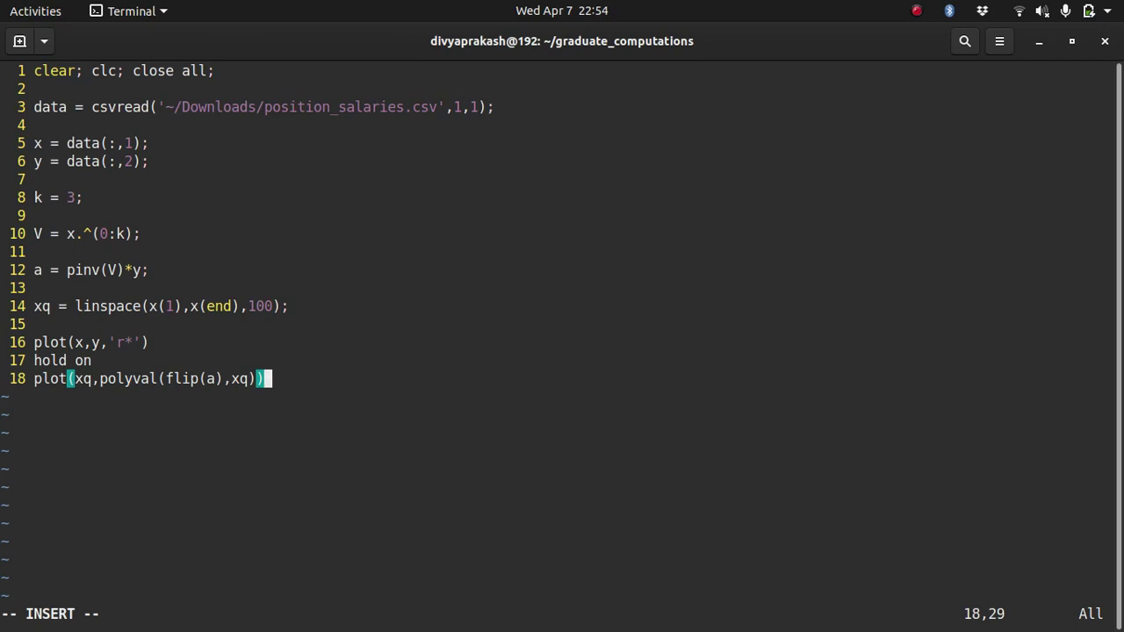
key(Escape)
text(:wq)
key(Return)
key(Up)
key(Up)
key(Return)
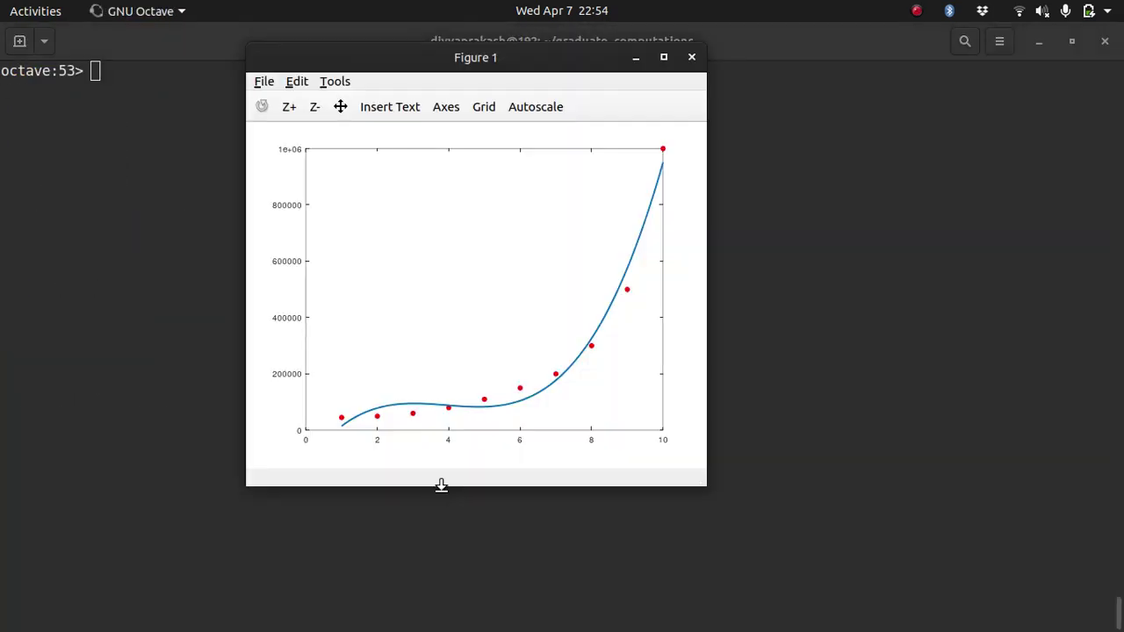
Display the current value of k, view Figure 1, and run polyReg again
click(110, 321)
text(k)
key(Return)
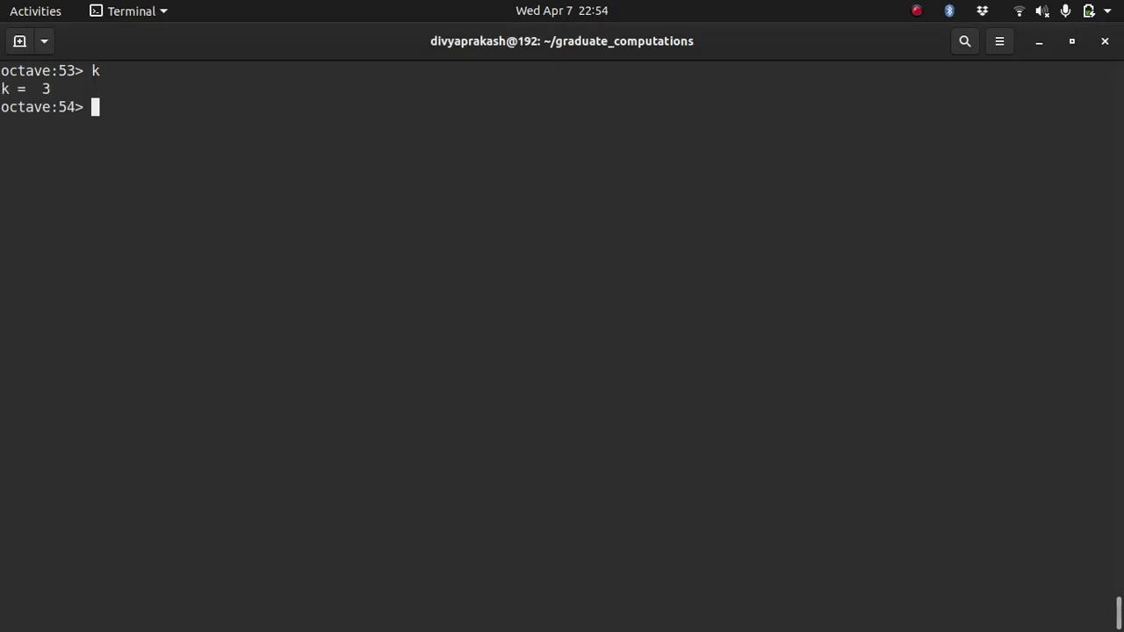
key(alt+Tab)
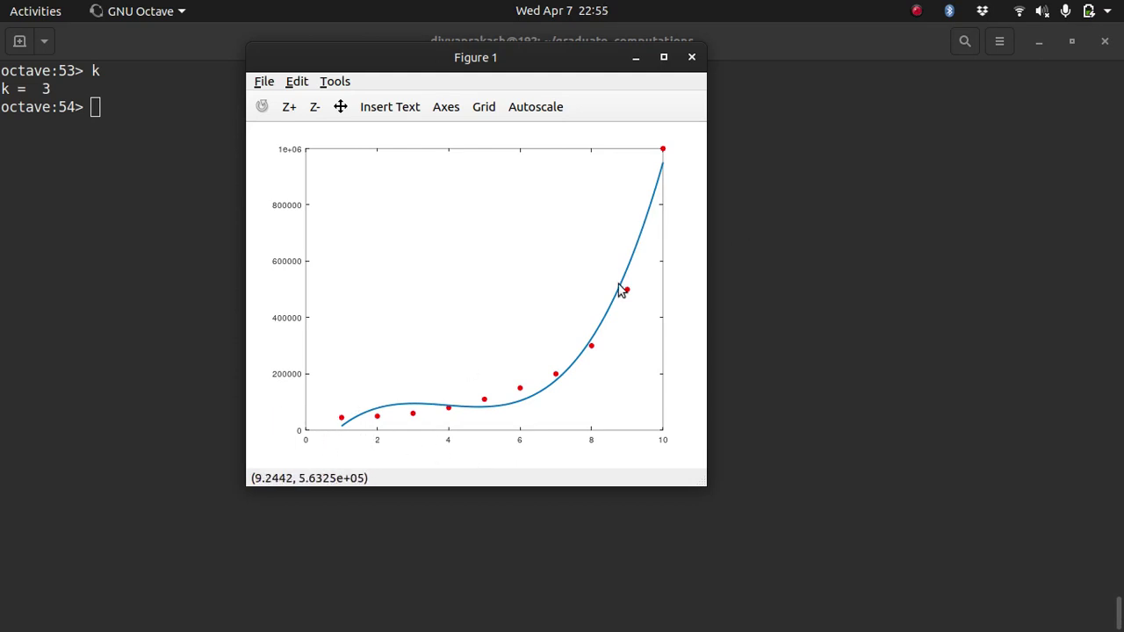
click(115, 261)
text(polyReg)
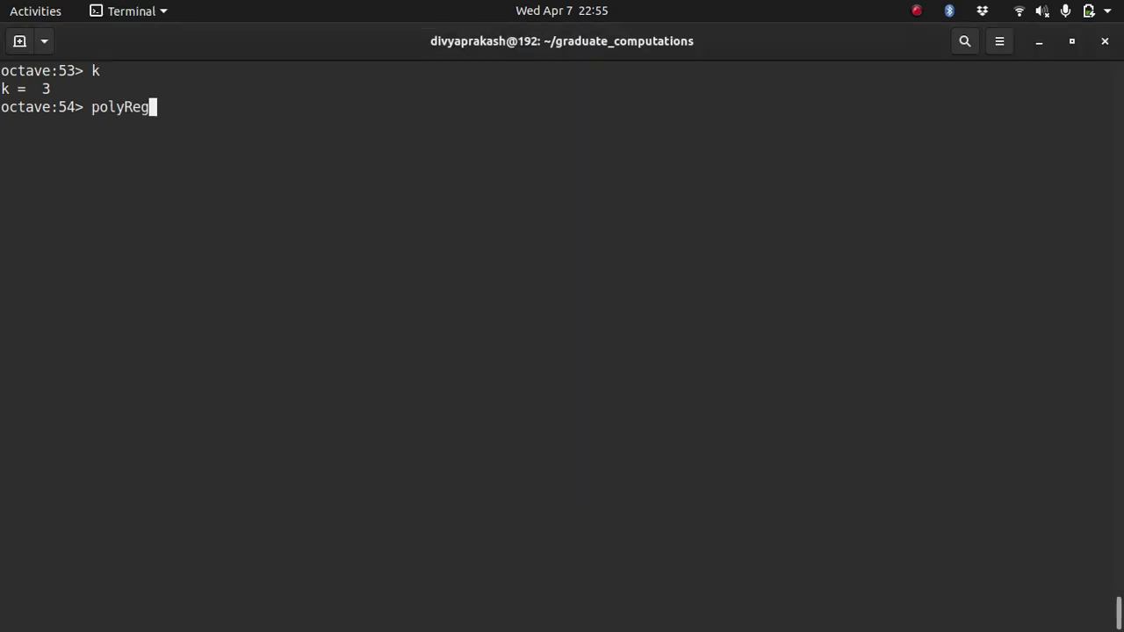
key(Return)
Open polyReg with edit, change line 8 from k = 3 to k = 4, and save
key(Up)
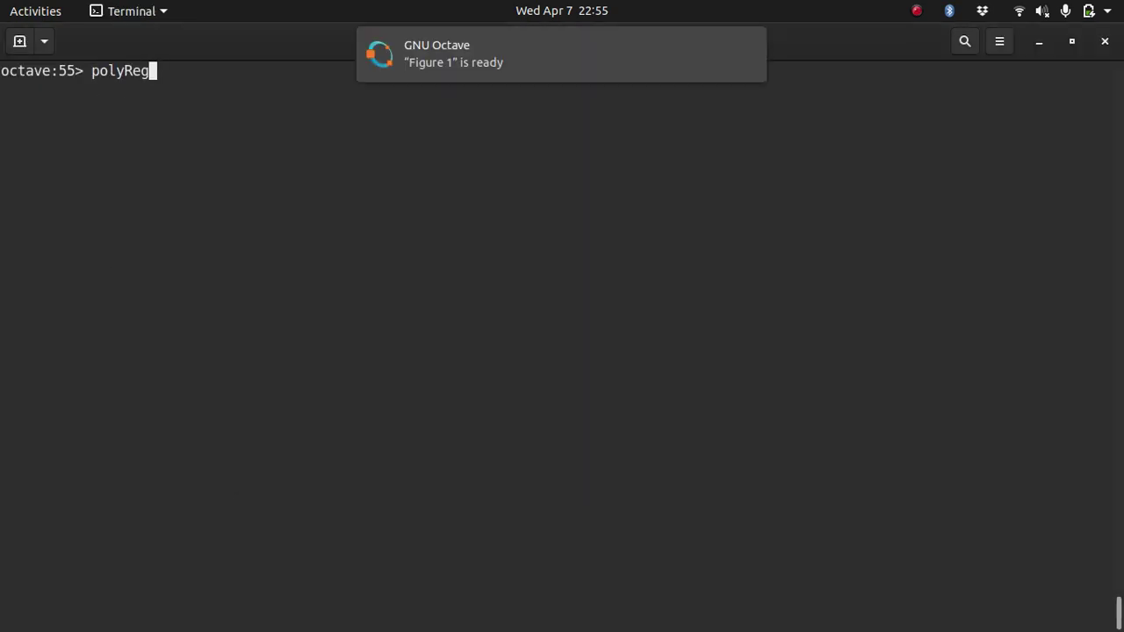
key(Home)
text(edit)
key(Return)
key(Down)
key(Down)
key(Down)
key(Down)
key(Down)
key(Down)
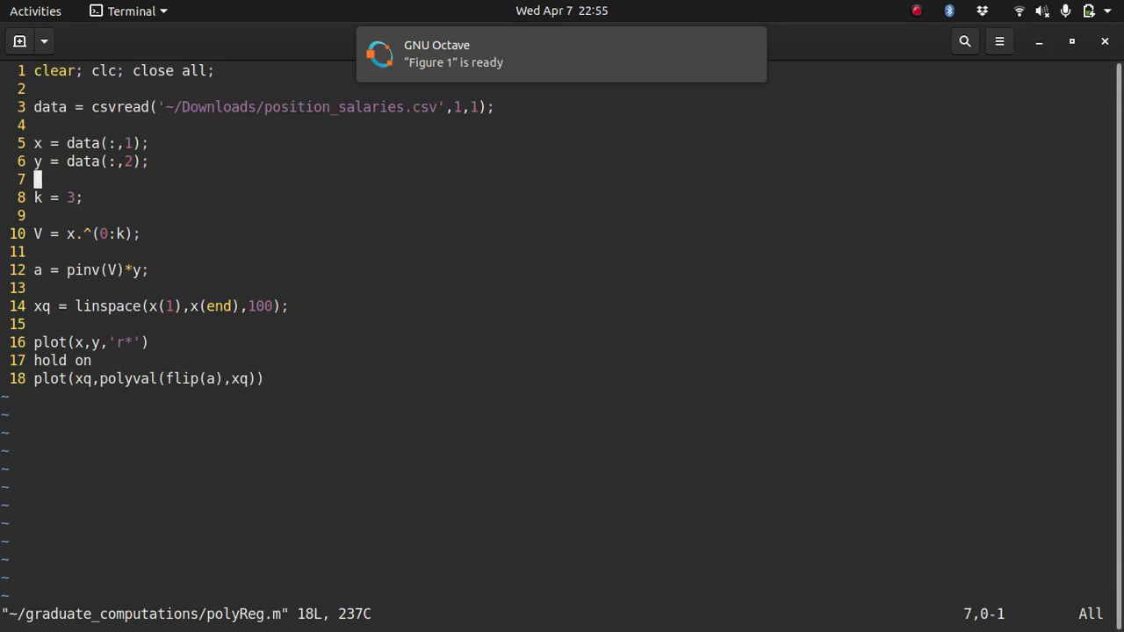
key(Down)
key(w)
key(w)
key(w)
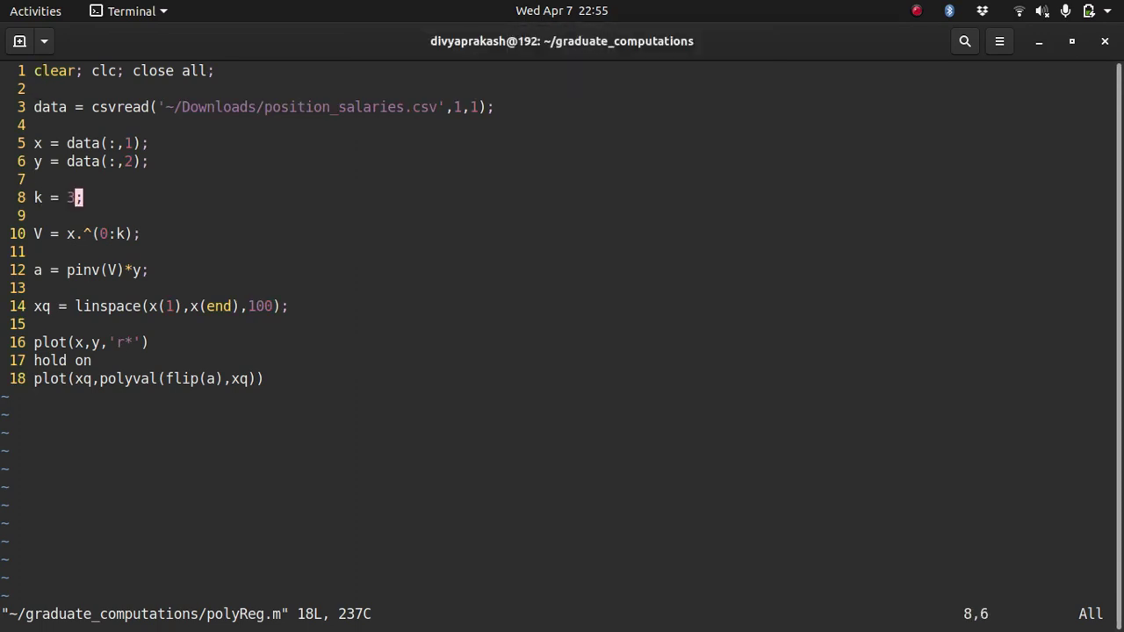
key(i)
key(BackSpace)
text(4)
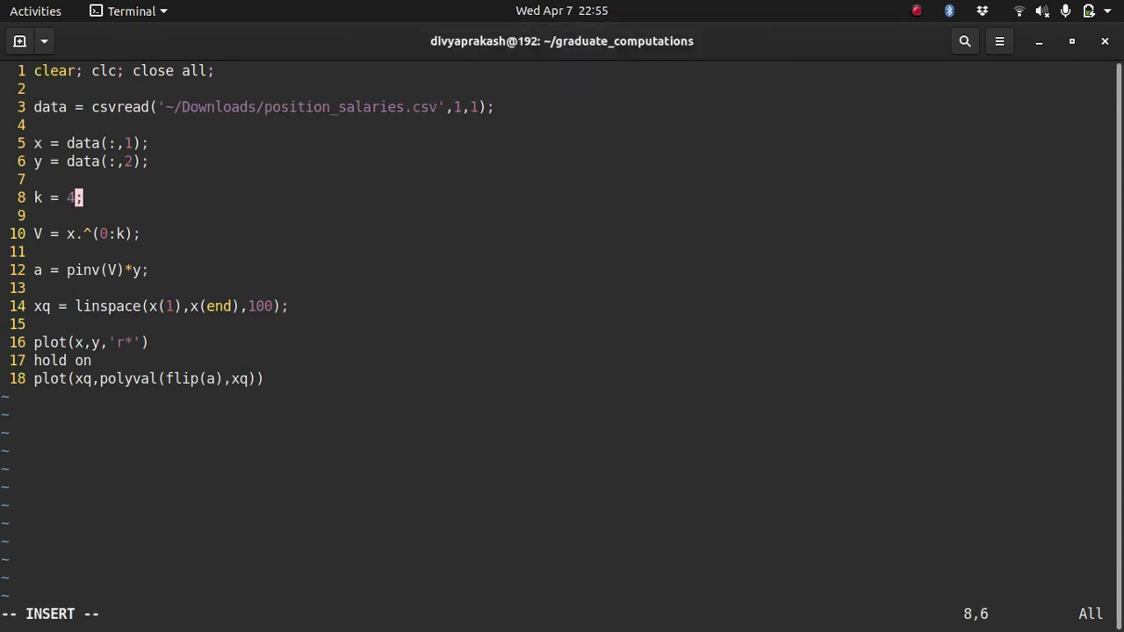
key(Escape)
text(:wq)
key(Return)
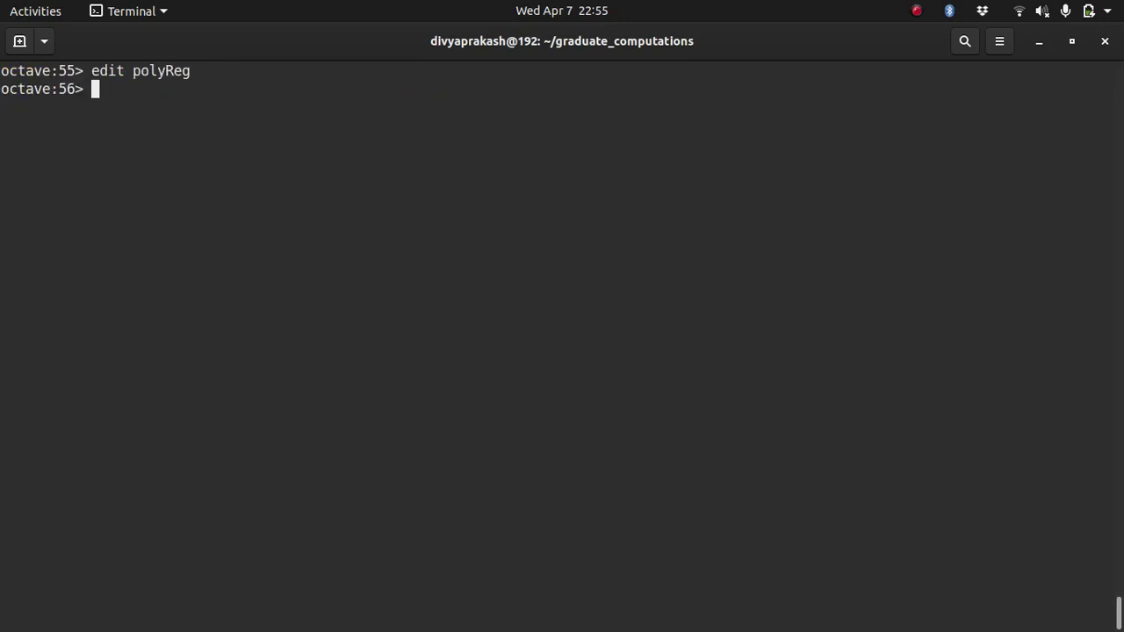
Rerun polyReg to redraw Figure 1 with the degree-4 curve
key(Up)
key(Home)
key(Delete)
key(Delete)
key(Delete)
key(Delete)
key(Delete)
key(Return)
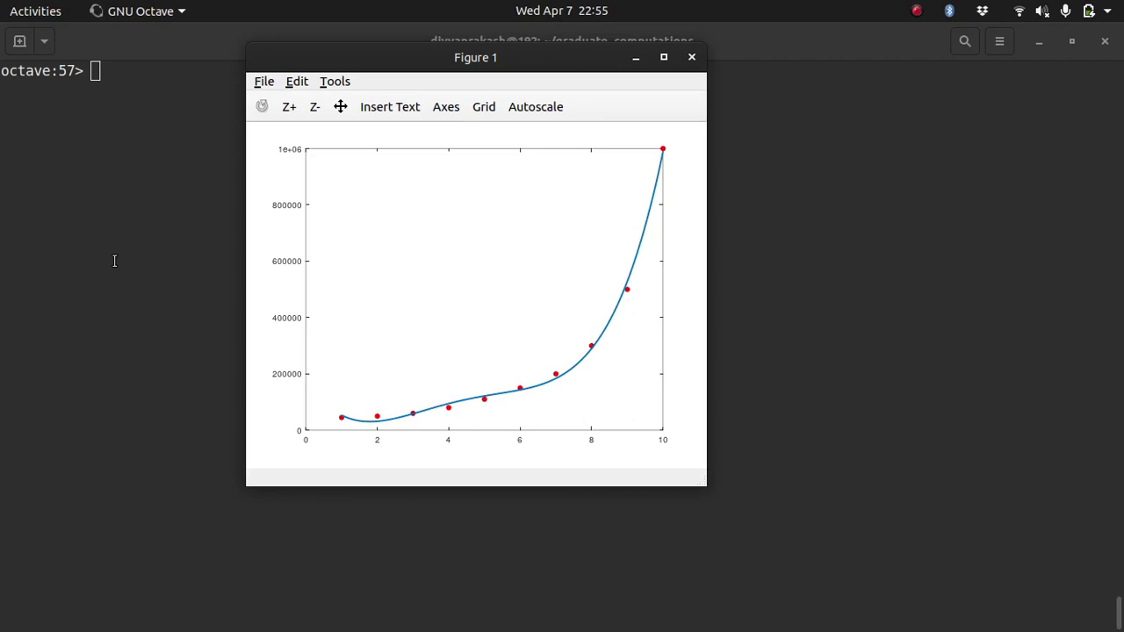
Reopen polyReg.m, change line 8 from k = 4 to k = 1, and save with :wq
click(114, 261)
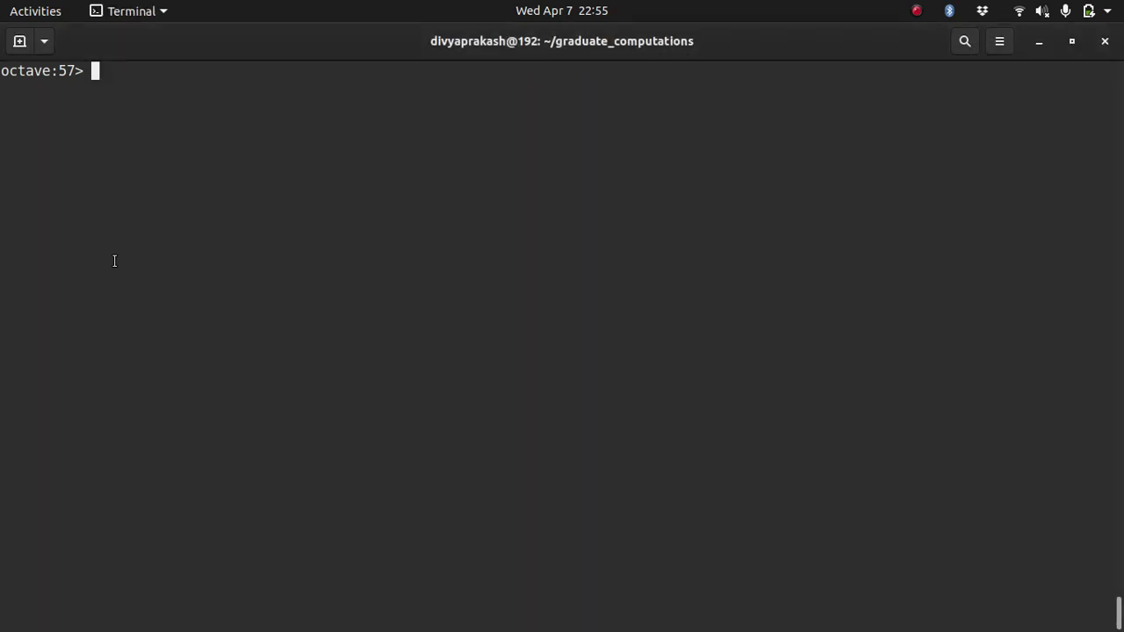
key(Up)
key(Up)
key(Return)
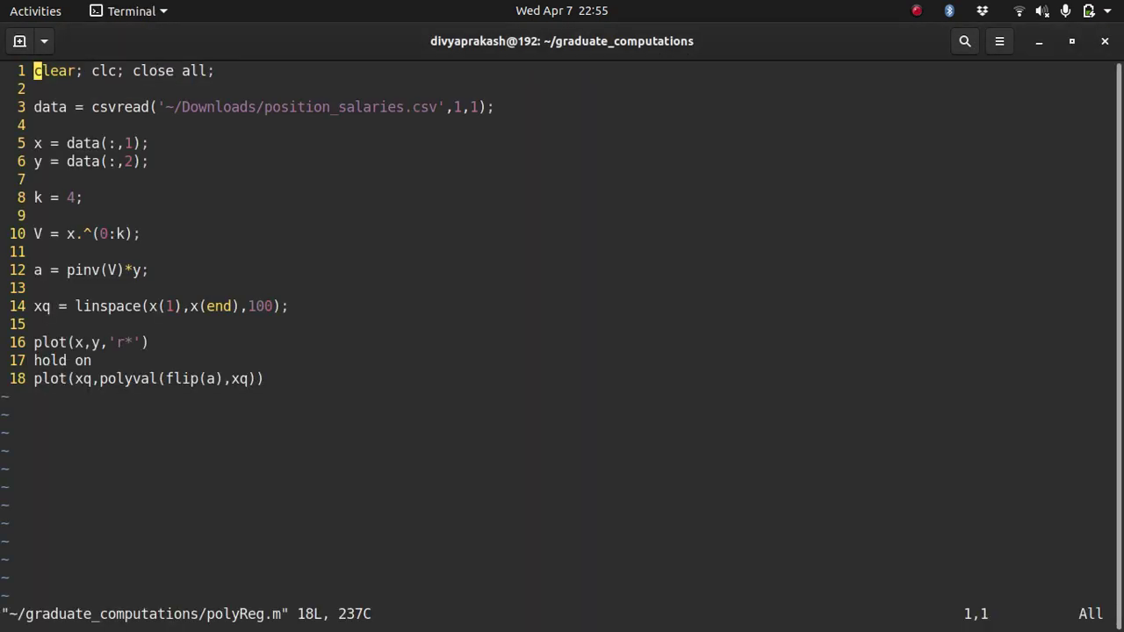
key(j)
key(j)
key(j)
key(j)
key(j)
key(j)
key(j)
key(l)
key(l)
key(l)
key(l)
key(i)
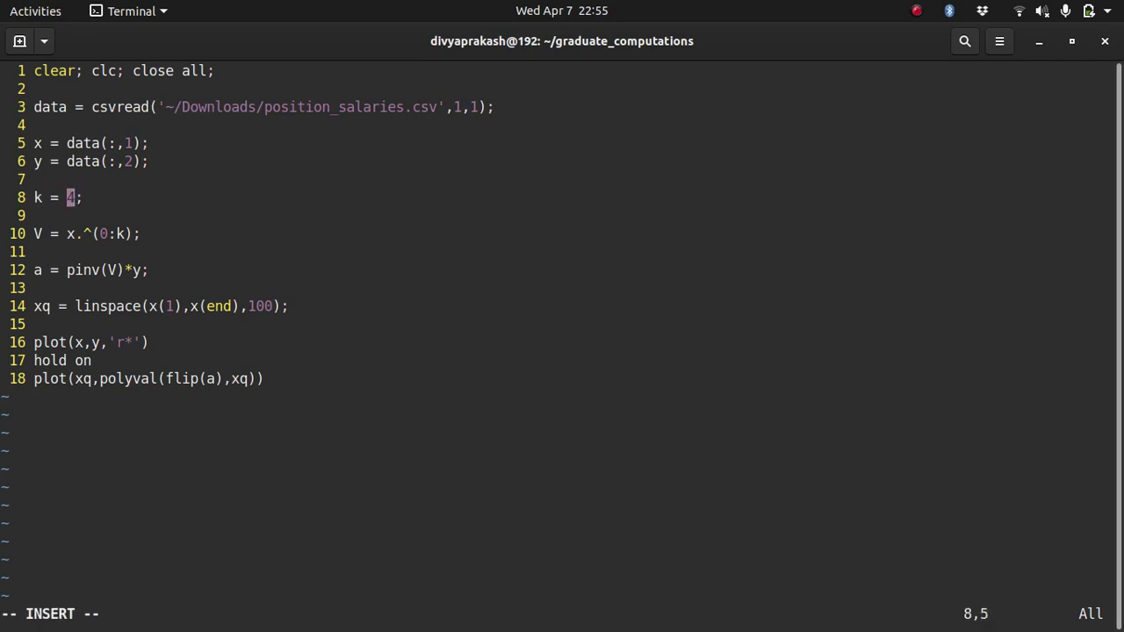
key(Right)
key(BackSpace)
text(1)
key(Escape)
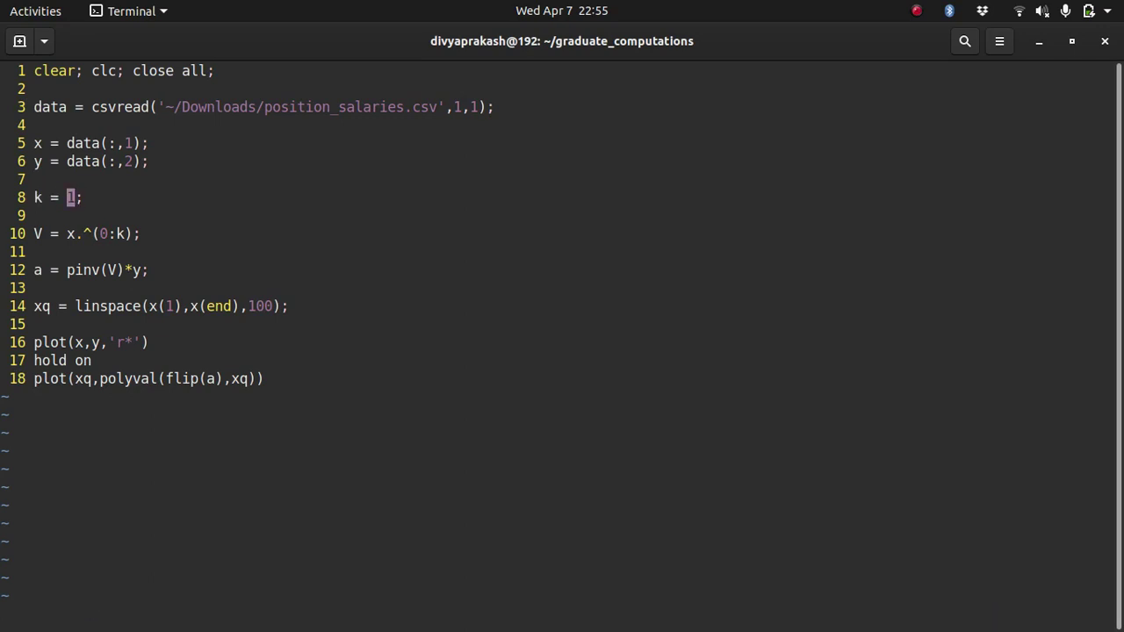
text(:wq)
key(Return)
Run polyReg for the straight-line fit, close the plot, and glance at the notes
text(polyReg)
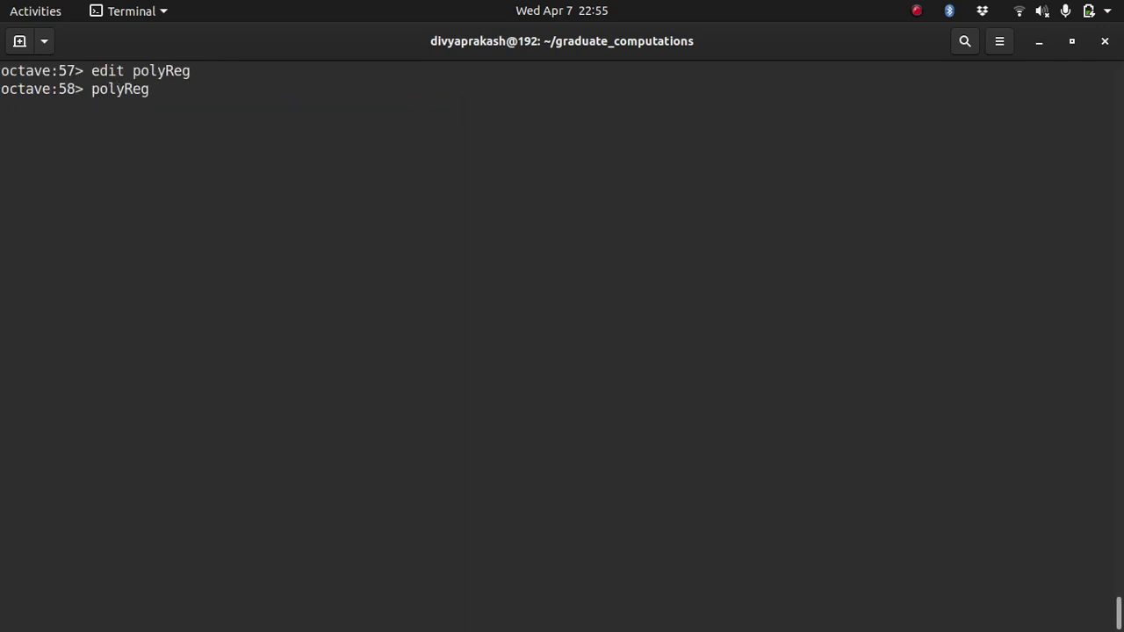
key(Return)
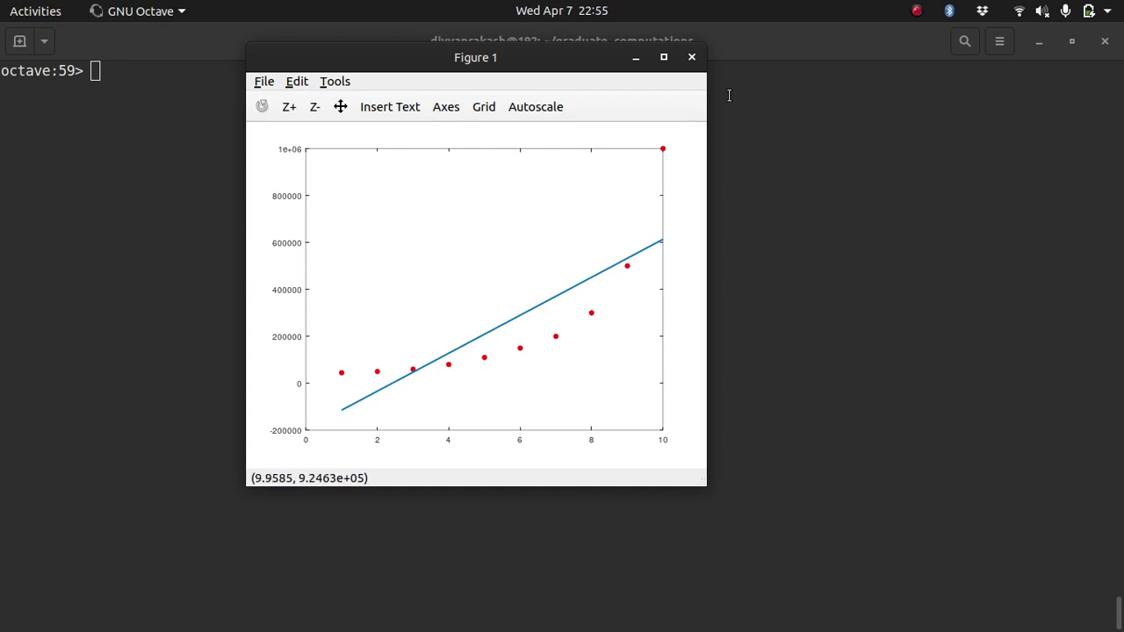
click(693, 57)
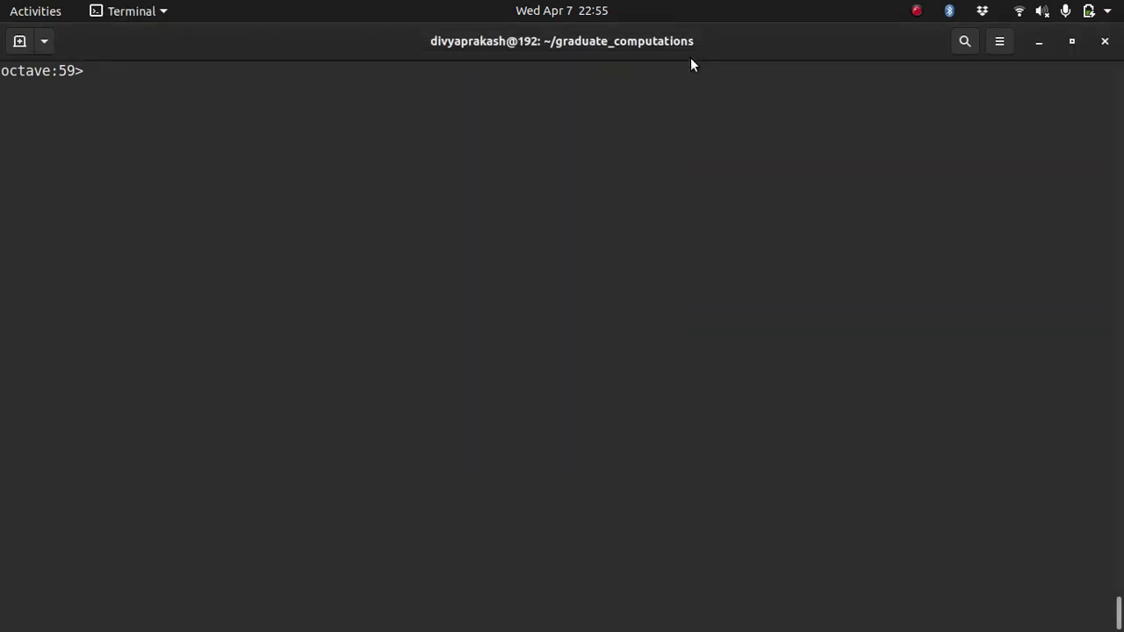
key(alt+Tab)
key(alt+Tab)
key(alt+Tab)
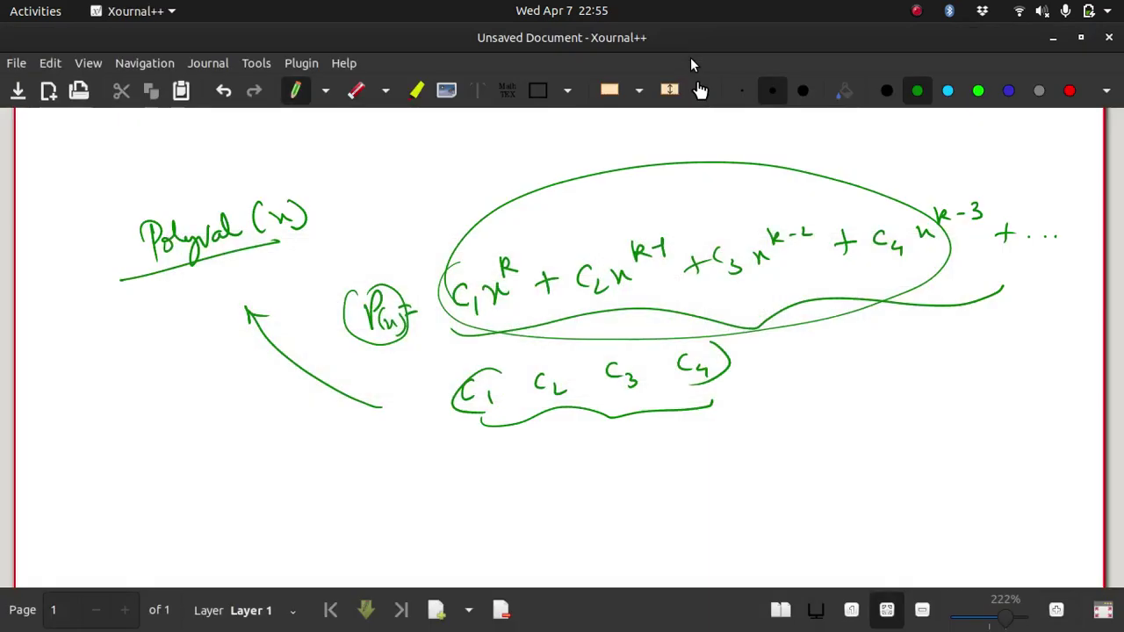
key(alt+Tab)
Print x and y, draw scatter(x,y), then close the scatter plot
text(x)
key(Return)
text(y)
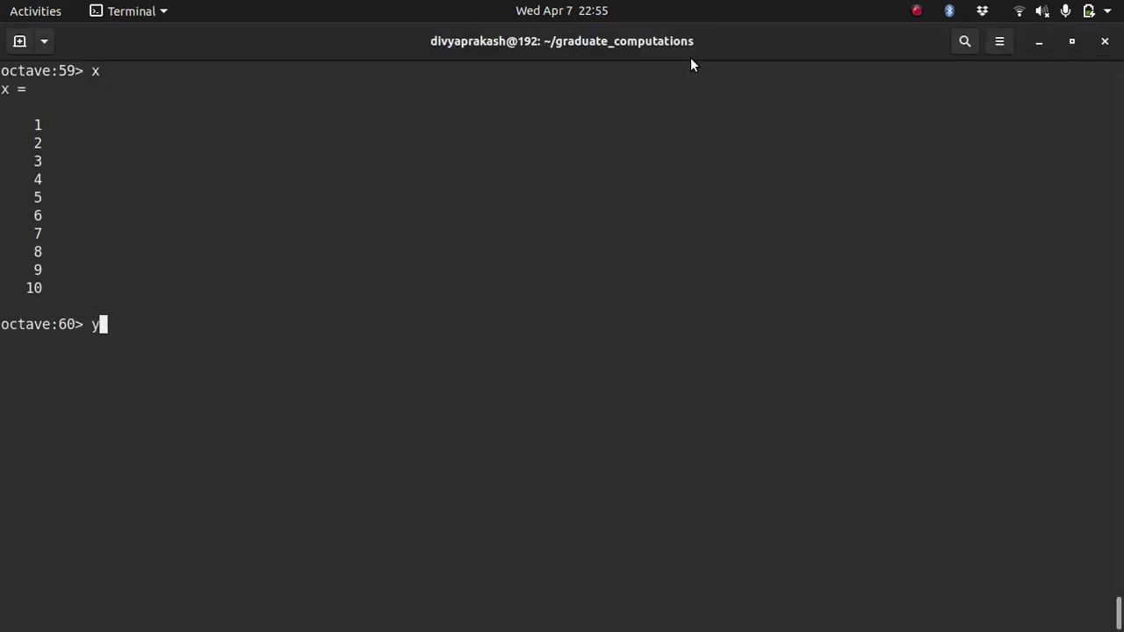
key(Return)
text(scatt)
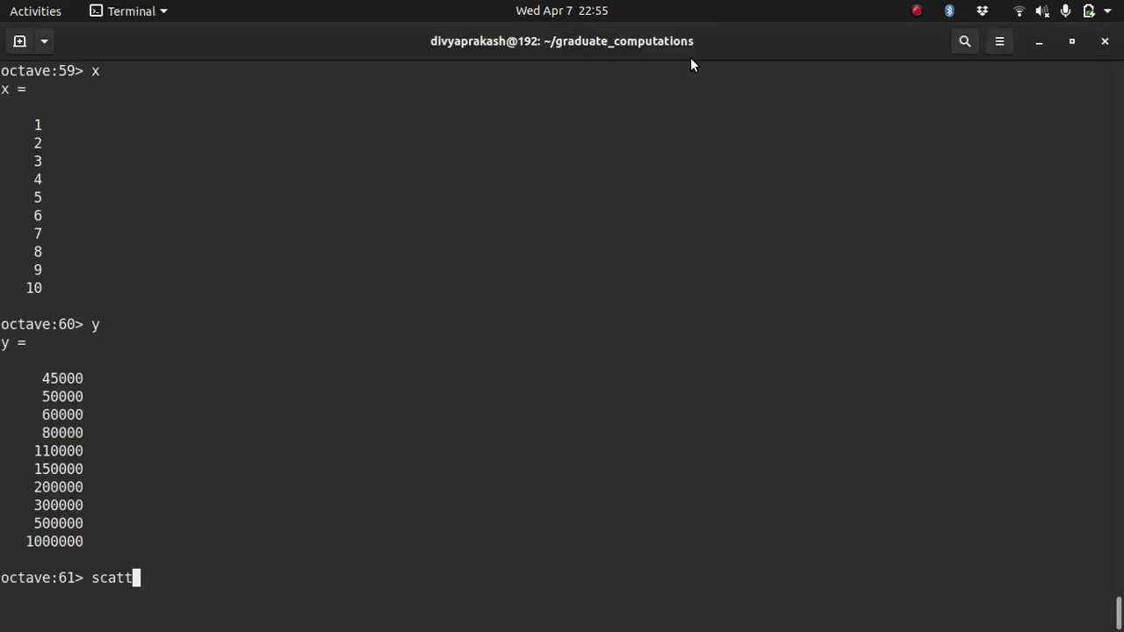
text(er(x,y))
key(Return)
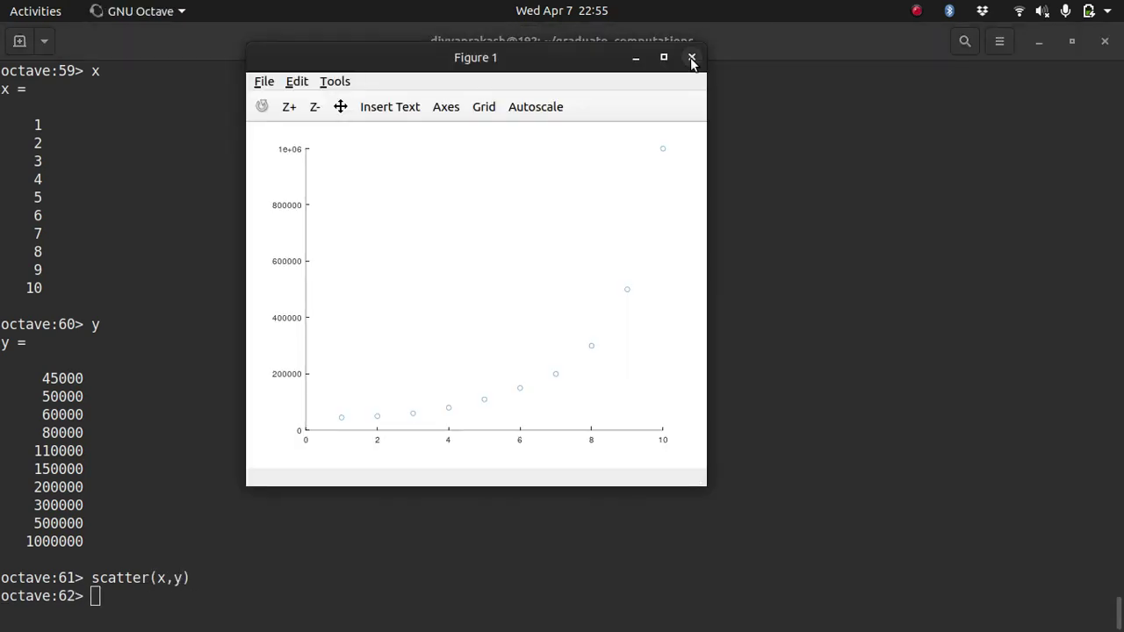
click(692, 58)
Turn hold on and compute p = polyfit(x,y,6)
text(hold on)
key(Return)
text(p)
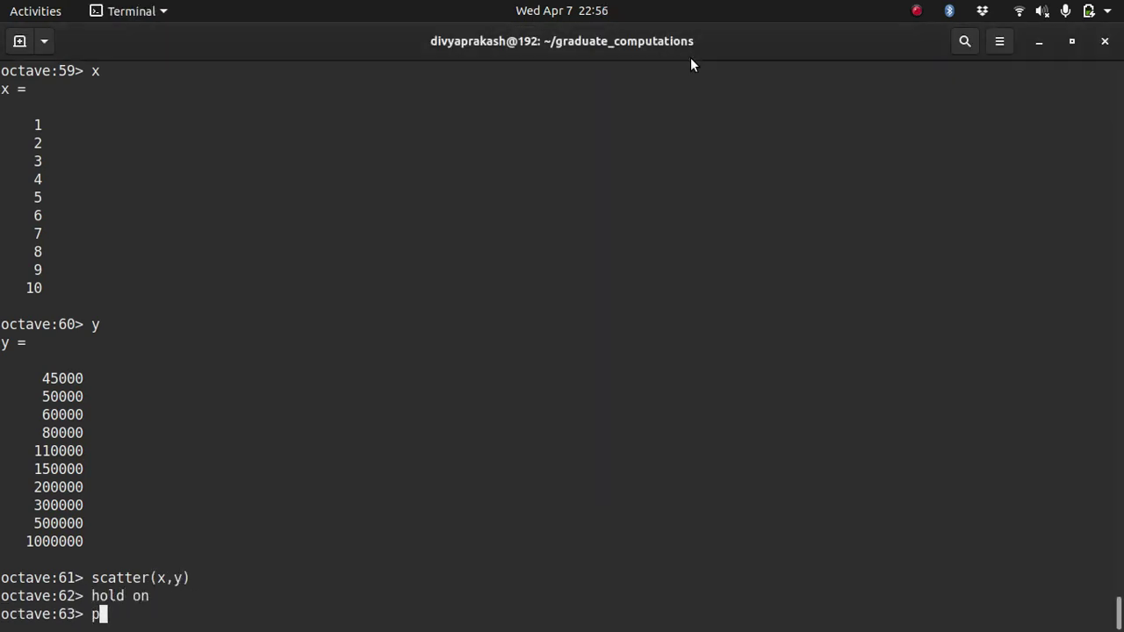
text(olyfit(x,))
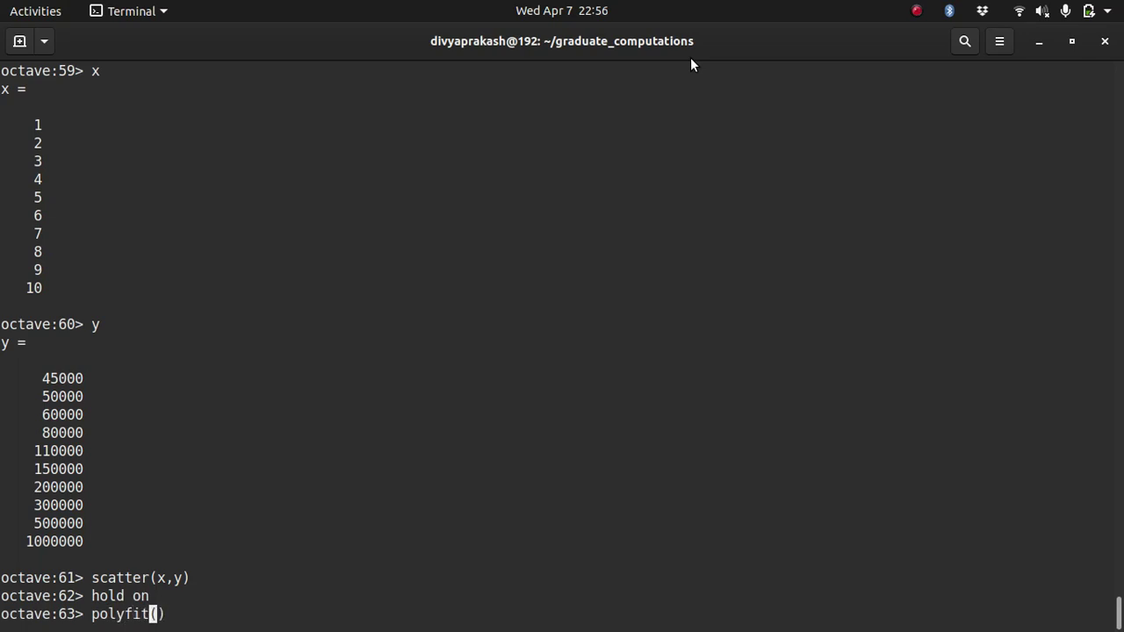
key(Left)
text(x,y,6)
key(Home)
text(p =)
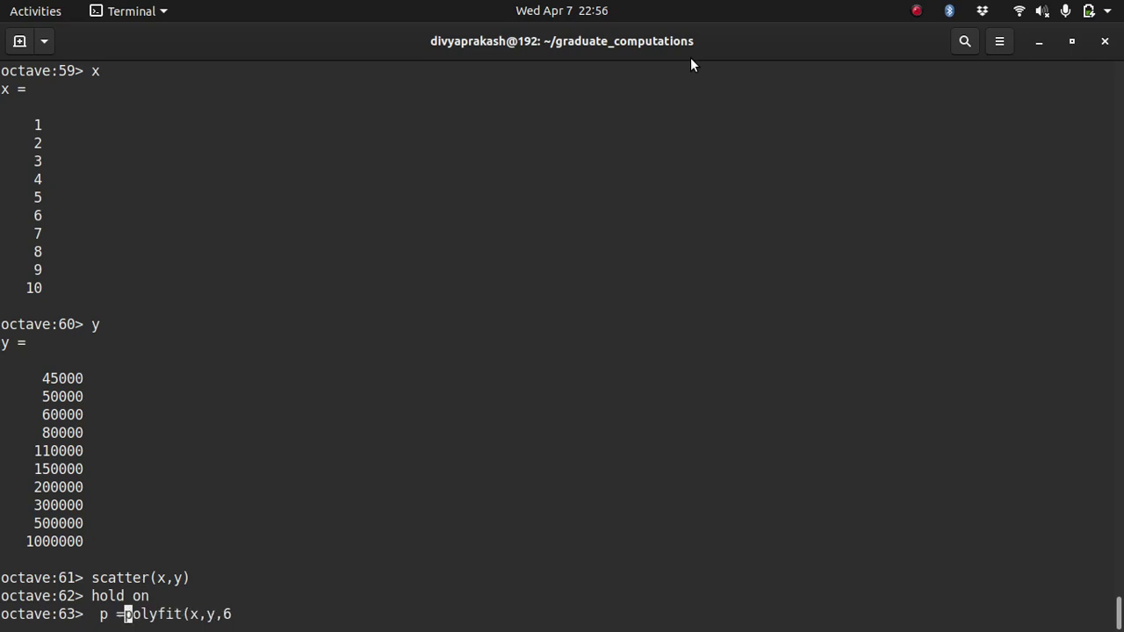
key(End)
text())
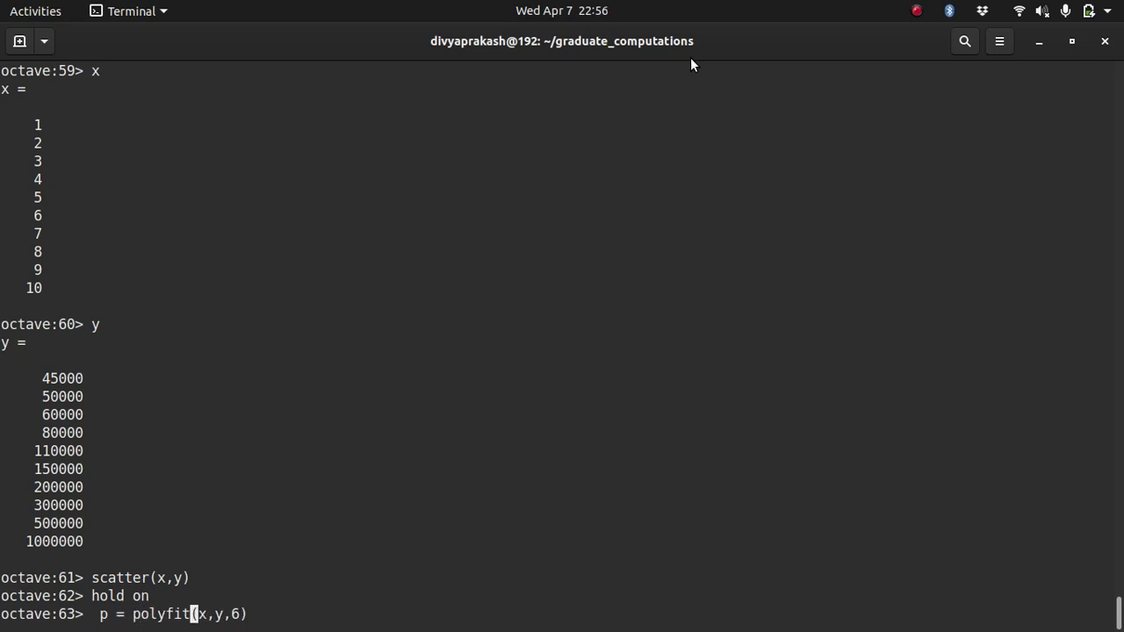
key(Return)
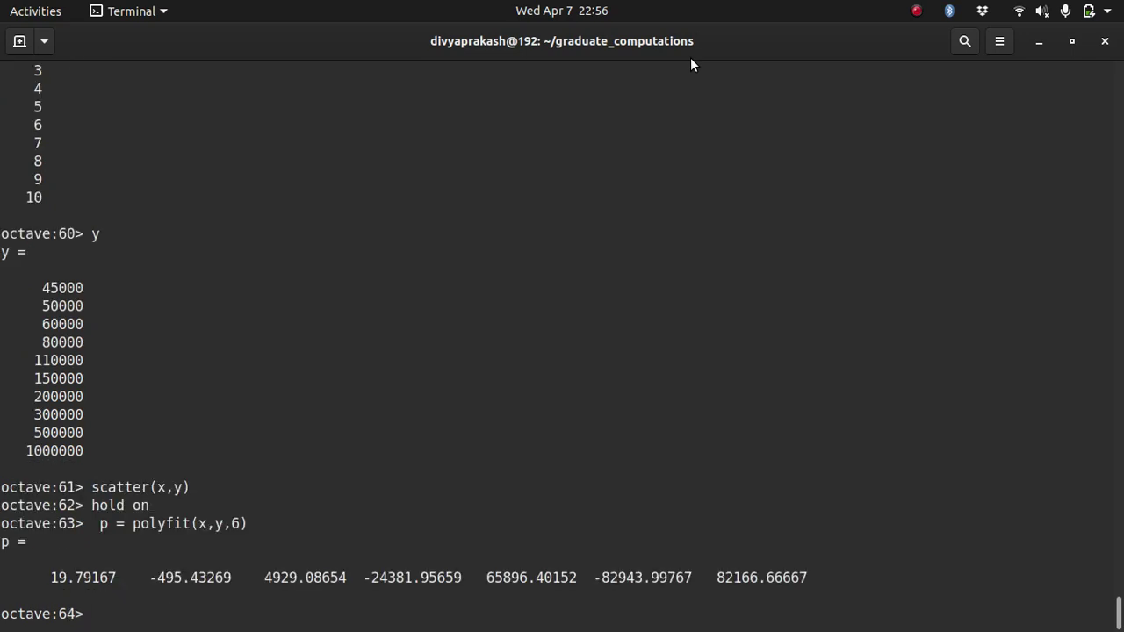
Plot plot(x,polyval(p,x)) for the degree-6 curve, then close the figure
text(plot(x,pol)
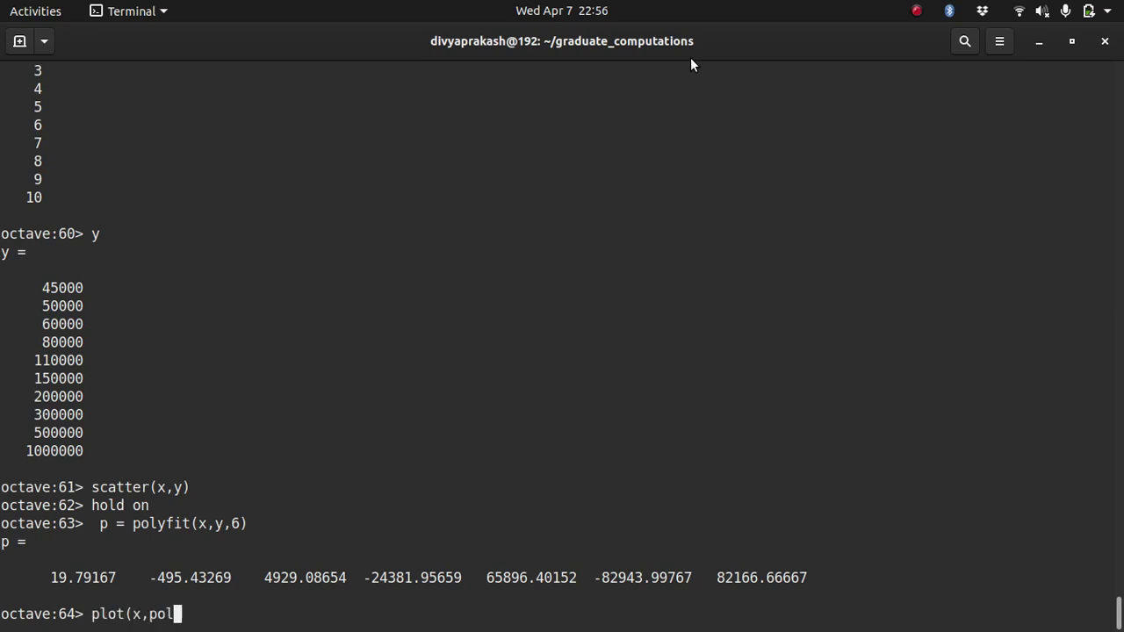
text(yval())
key(Left)
text(p,)
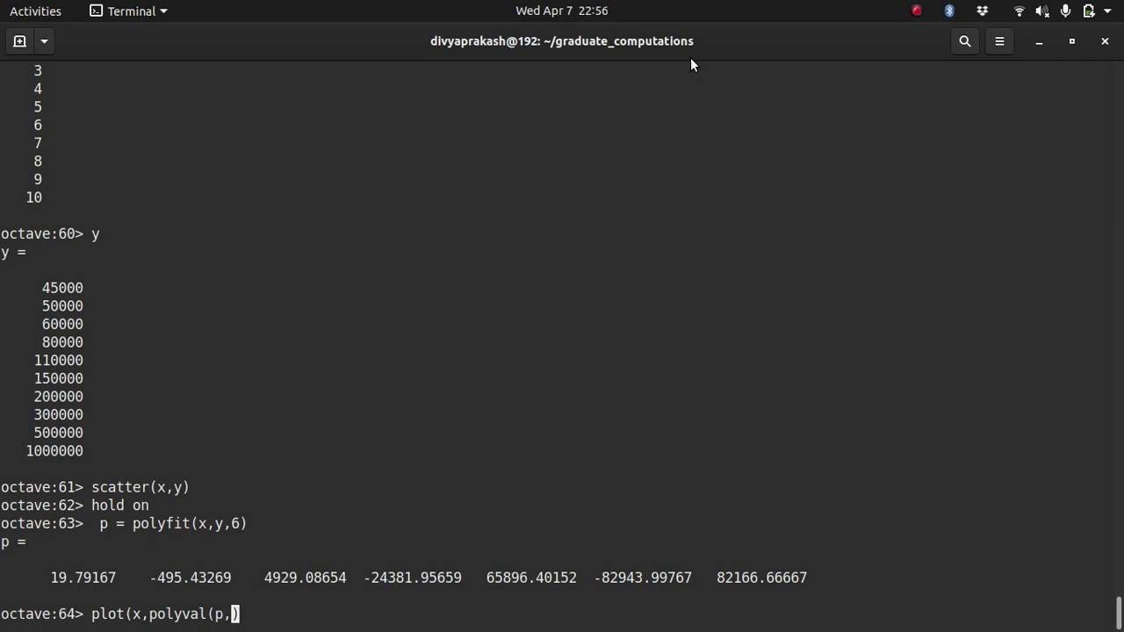
text(x)
key(Right)
text())
key(Return)
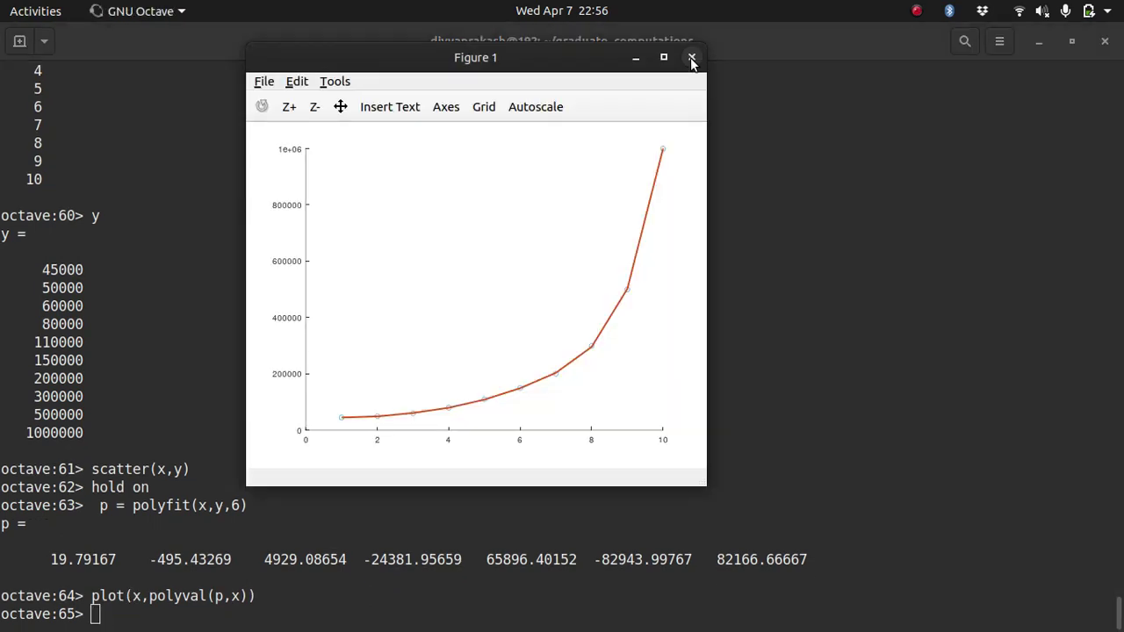
click(693, 58)
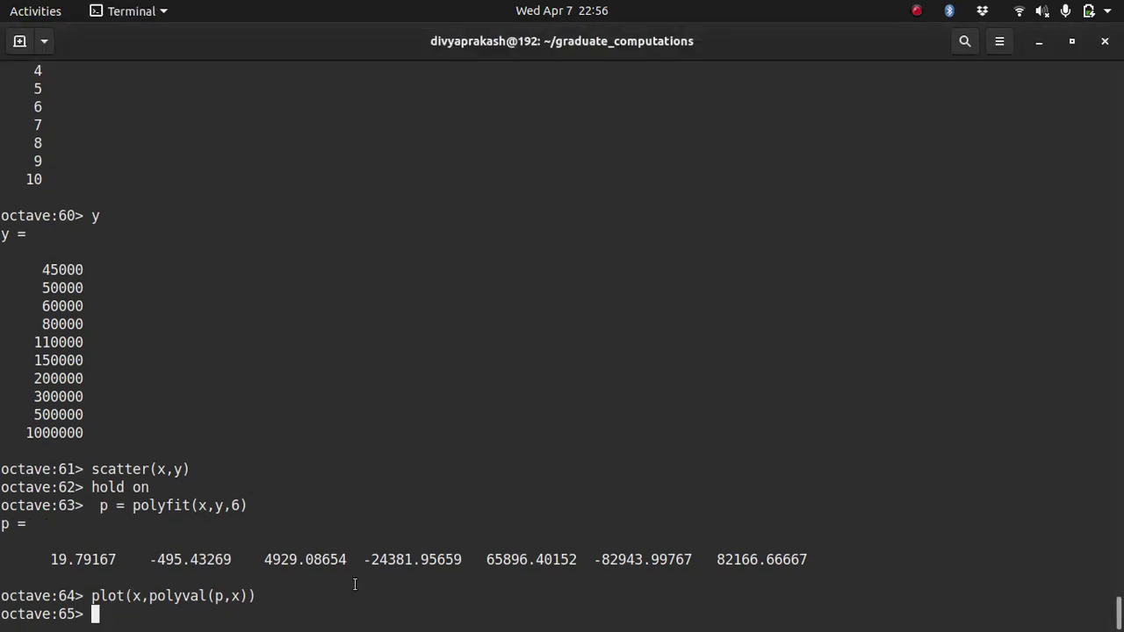
Run edit polyReg, move down toward the V = x.^(0:k) line, then switch to the Xournal++ notes
key(Up)
key(Up)
key(Down)
key(Down)
text(edit polyReg)
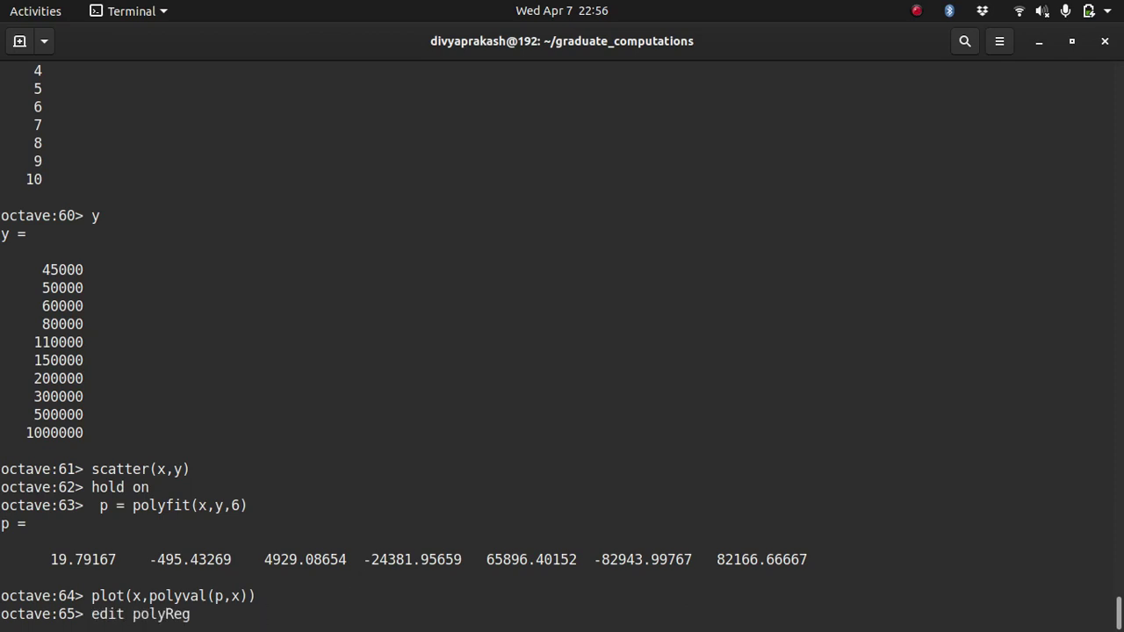
key(Return)
key(Down)
key(Down)
key(Down)
key(Down)
key(Down)
key(Down)
key(Down)
key(Down)
key(Down)
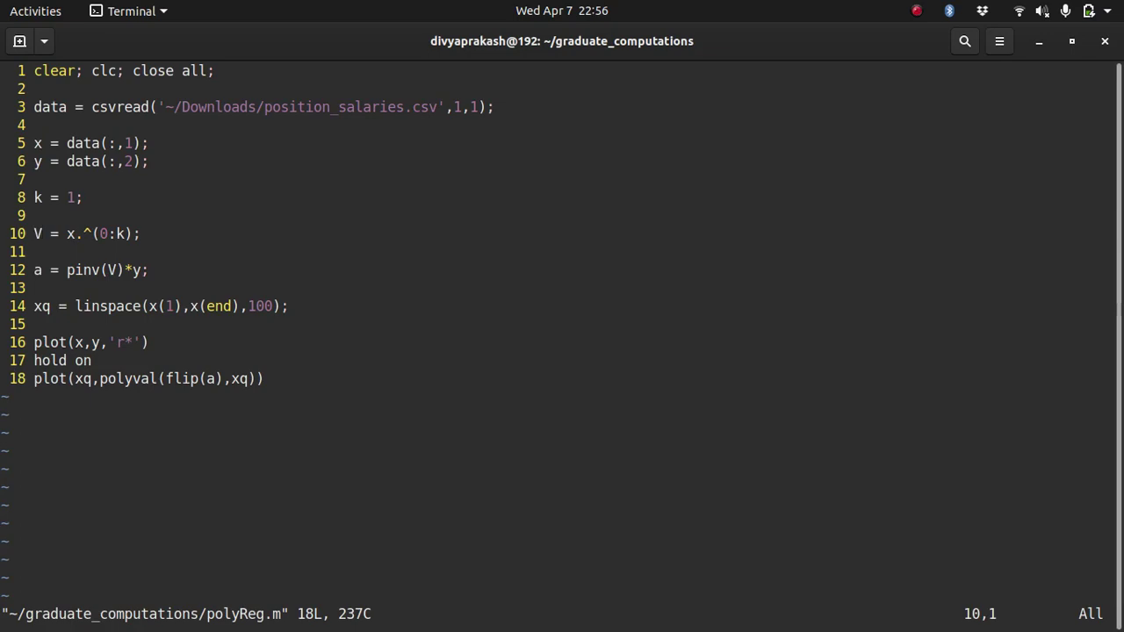
key(alt+Tab)
key(alt+Tab)
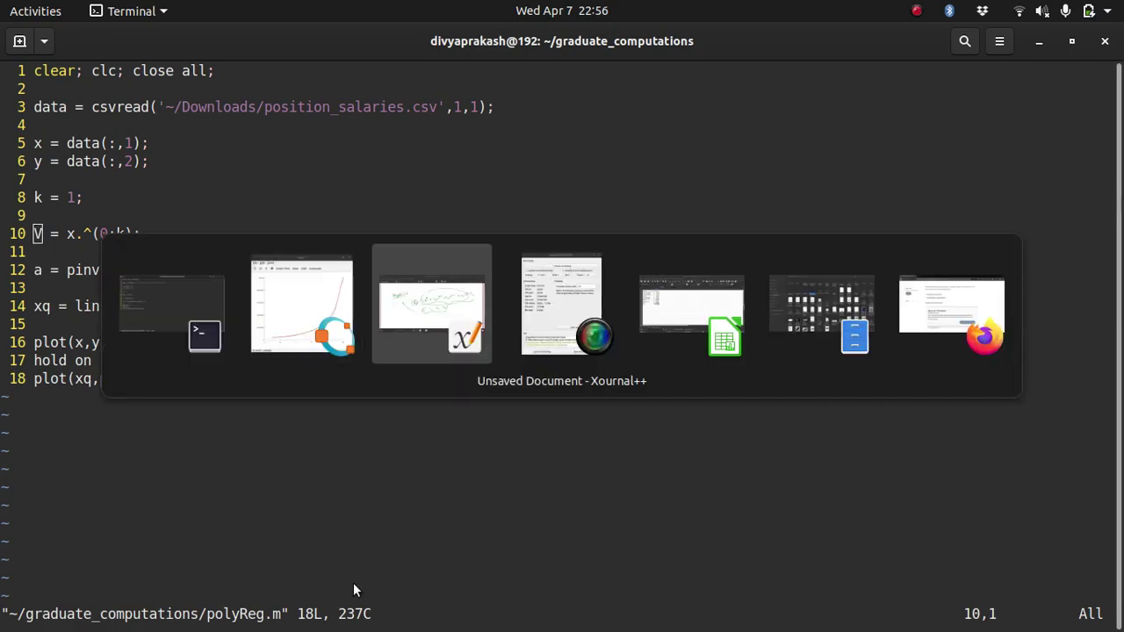
Scroll the notes down to Va = y and a = V⁻¹y, then return past Figure 1 to Vim
scroll(388, 463, down, 15)
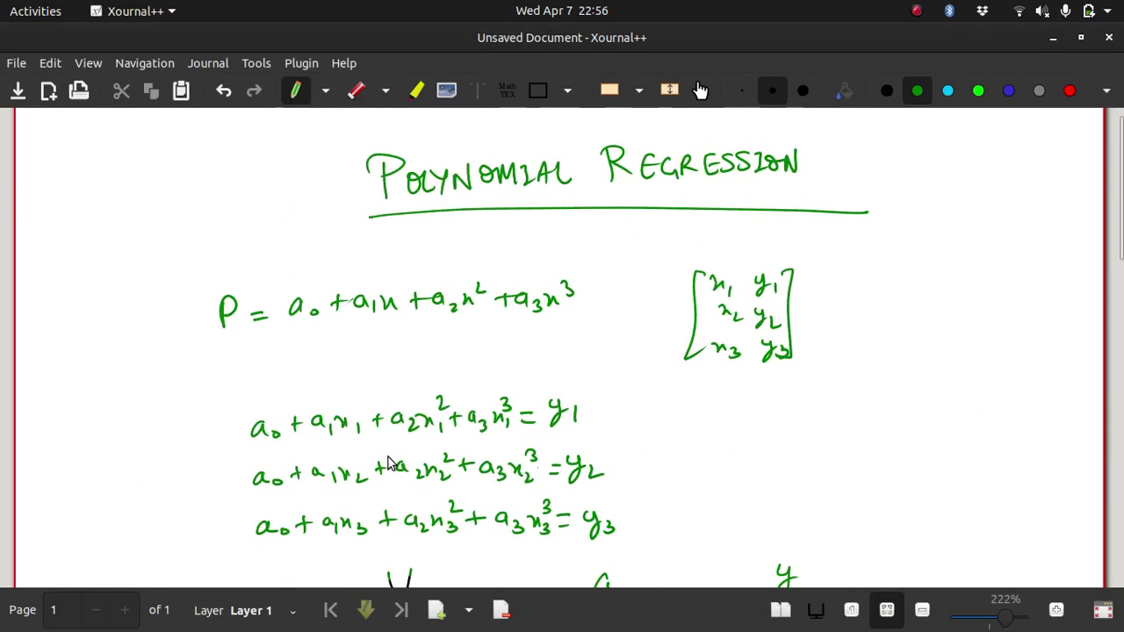
scroll(392, 463, down, 1)
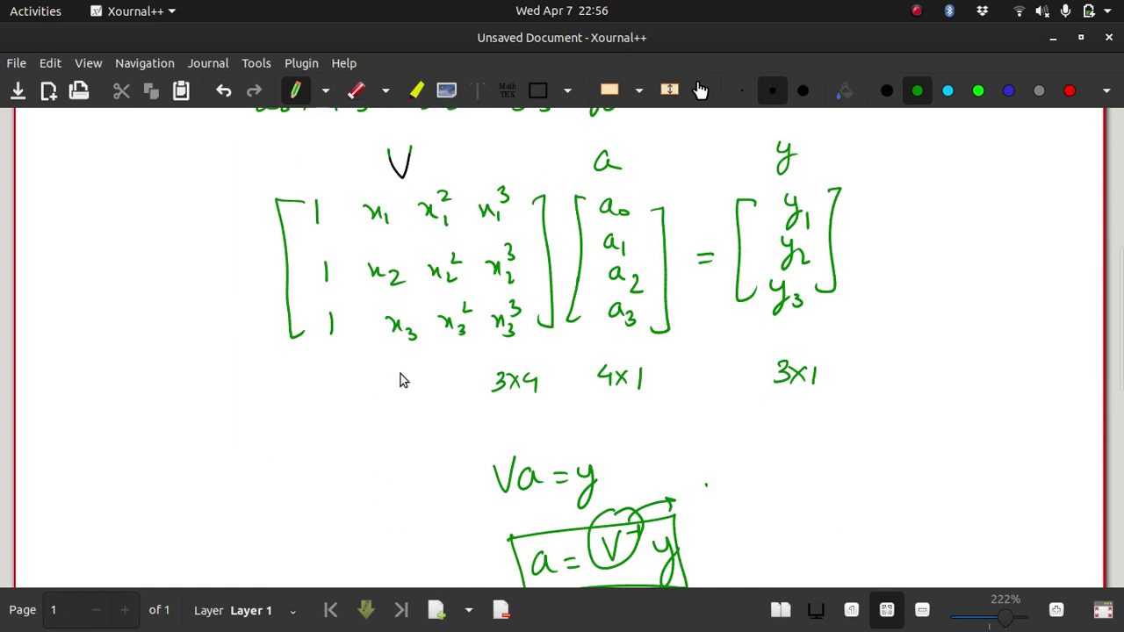
key(alt+Tab)
key(alt+Tab)
key(alt+Tab)
key(alt+Tab)
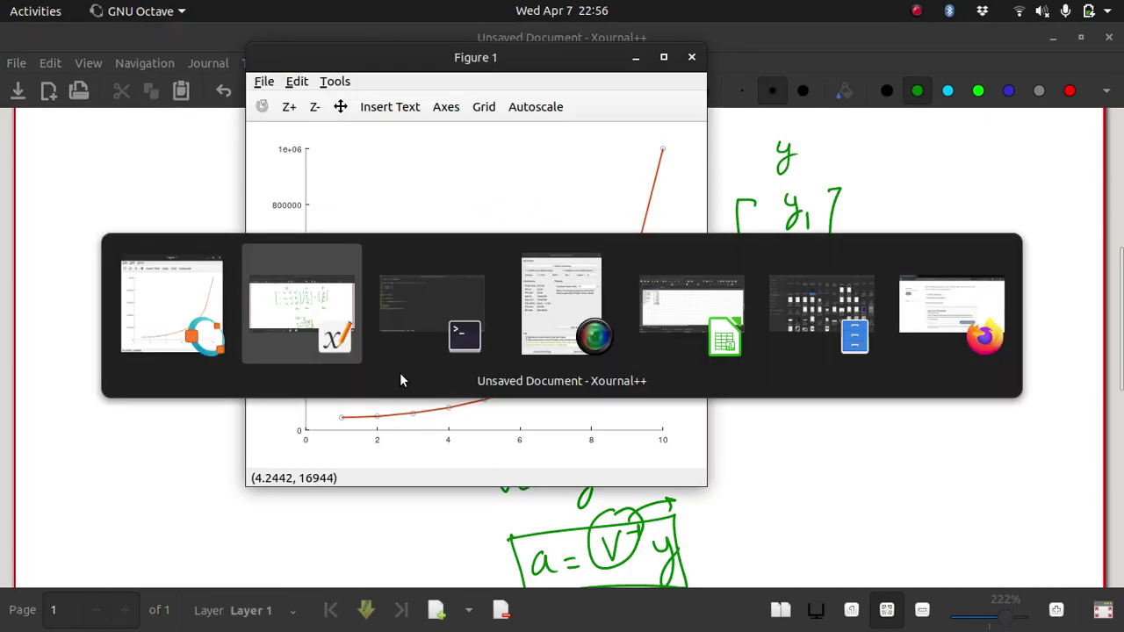
key(alt+Tab)
key(alt+Tab)
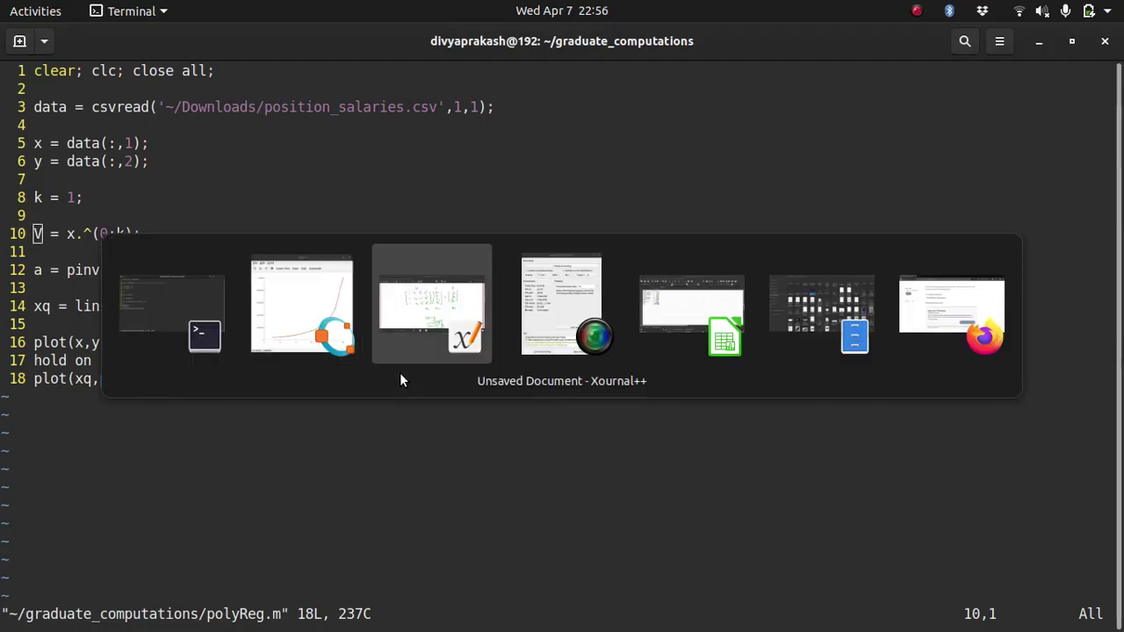